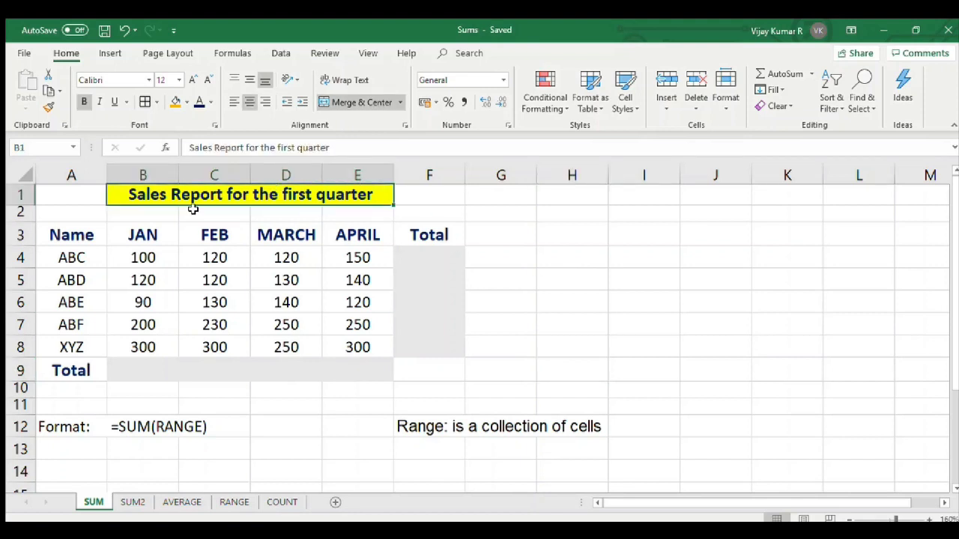
# - Examine the sales table's headings, names, monthly figures and empty total cells, plus the SUM format and range notes below it
pyautogui.moveTo(78, 239); pyautogui.dragTo(403, 222)
pyautogui.moveTo(82, 253); pyautogui.dragTo(79, 346)
pyautogui.moveTo(146, 255); pyautogui.dragTo(342, 337)
pyautogui.click(67, 370)
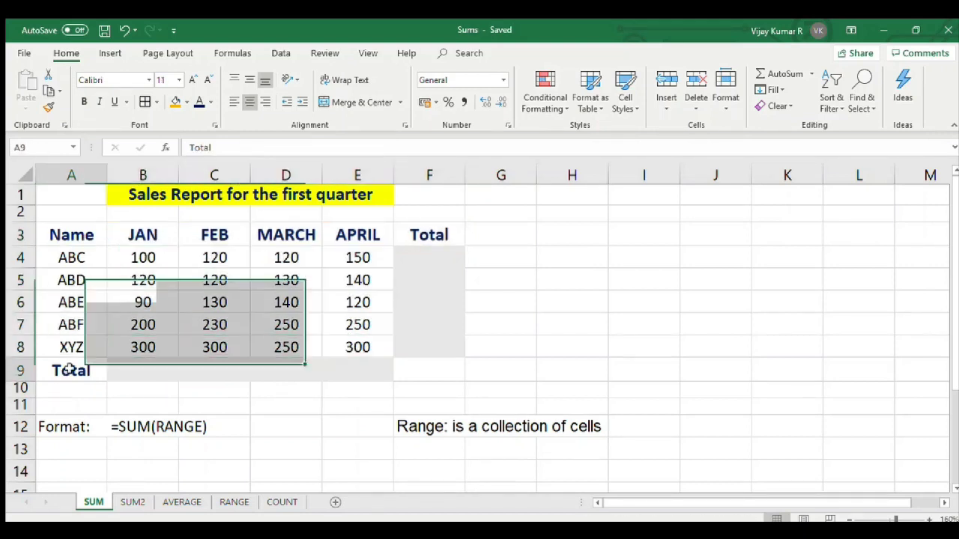
pyautogui.click(439, 229)
pyautogui.moveTo(424, 252); pyautogui.dragTo(437, 343)
pyautogui.moveTo(118, 367); pyautogui.dragTo(340, 362)
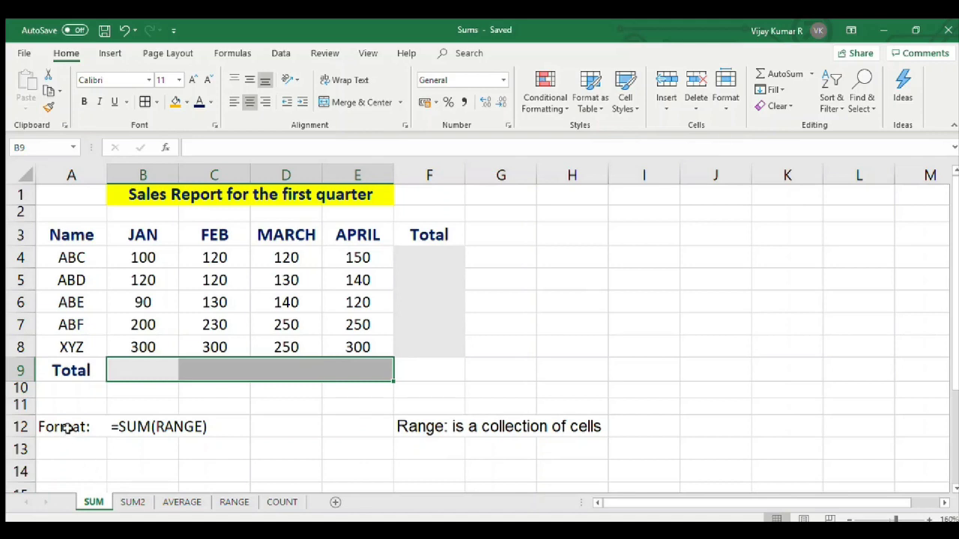
pyautogui.moveTo(58, 449); pyautogui.dragTo(196, 449)
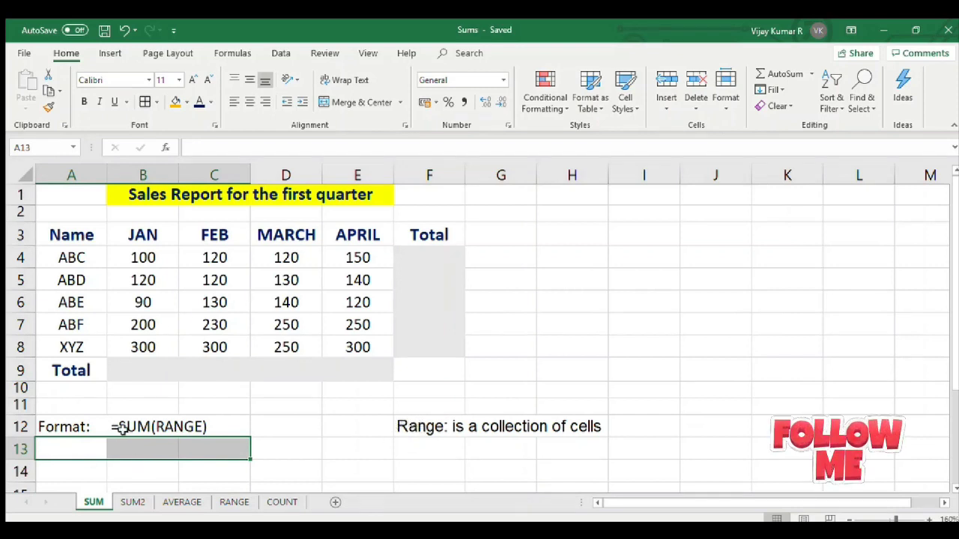
pyautogui.click(414, 425)
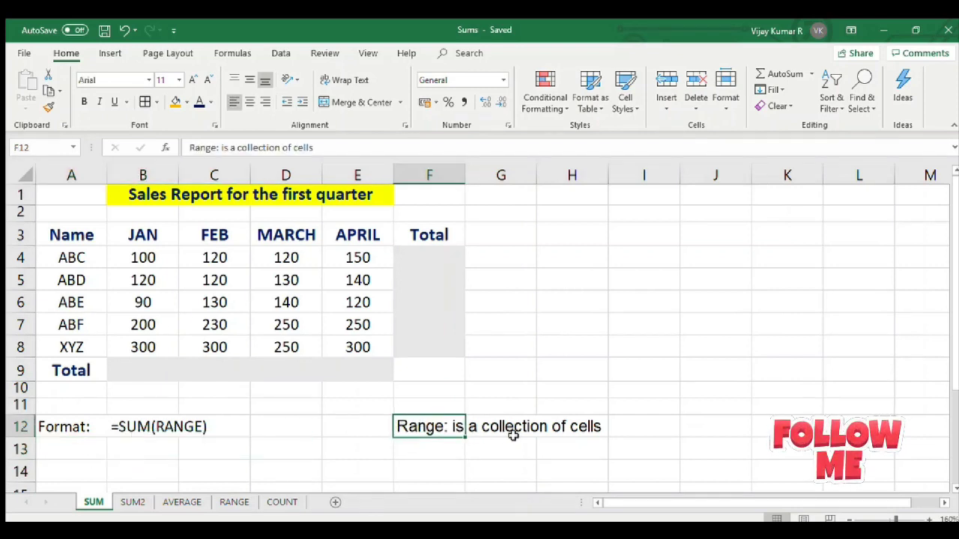
# - Examine example ranges in the monthly figures, including the full block B4:E8 and the single row B4:E4
pyautogui.click(143, 256)
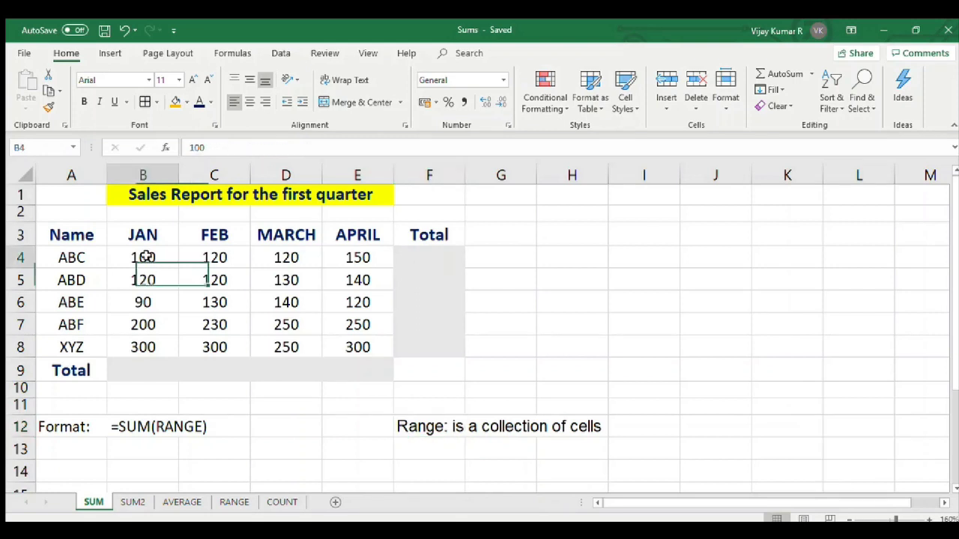
pyautogui.click(142, 349)
pyautogui.moveTo(144, 257); pyautogui.dragTo(355, 343)
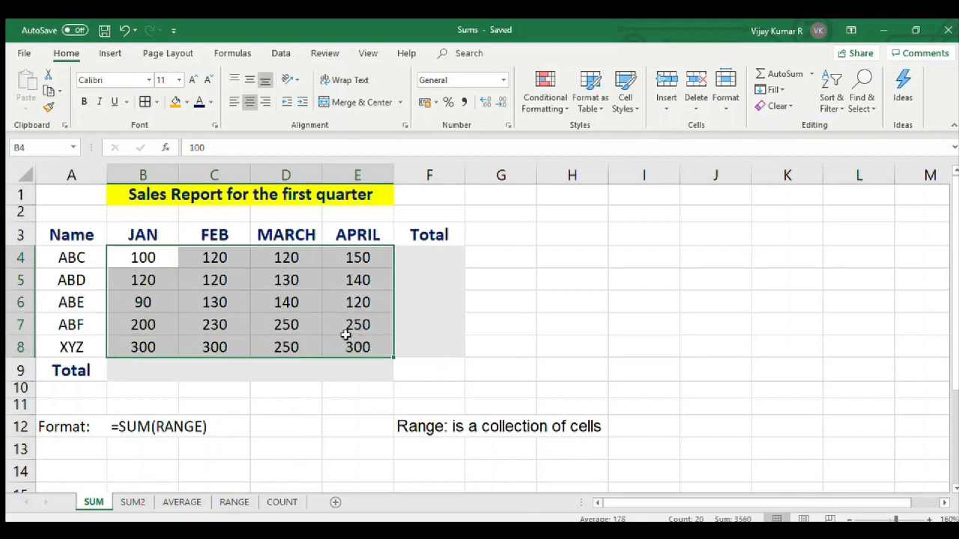
pyautogui.moveTo(136, 263); pyautogui.dragTo(357, 259)
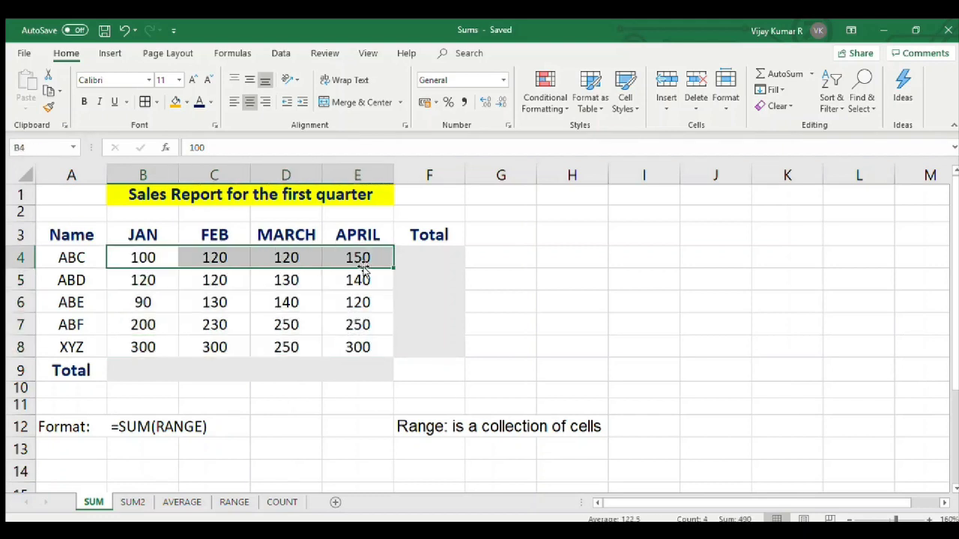
pyautogui.click(159, 257)
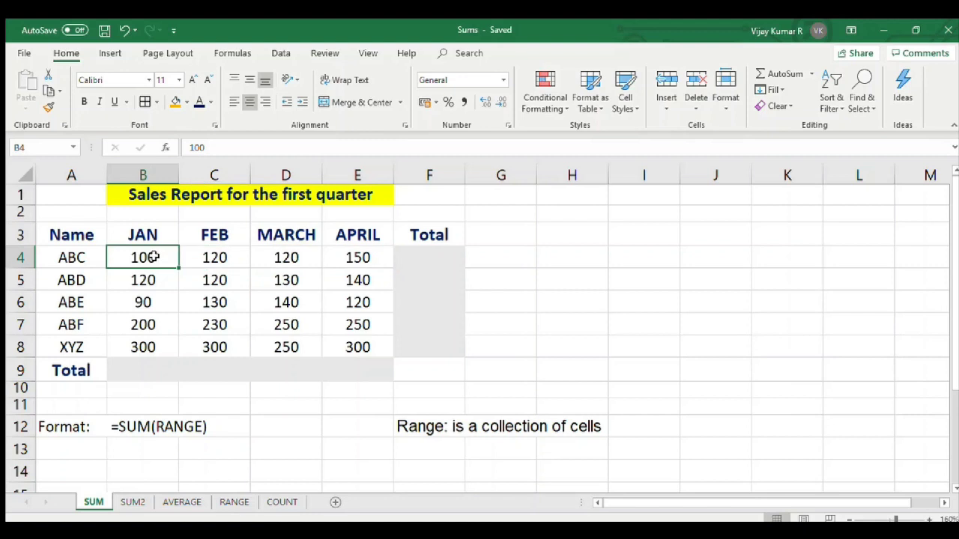
pyautogui.click(514, 301)
# - Total the ABC row in F4 with the formula =SUM(B4:E4)
pyautogui.click(433, 254)
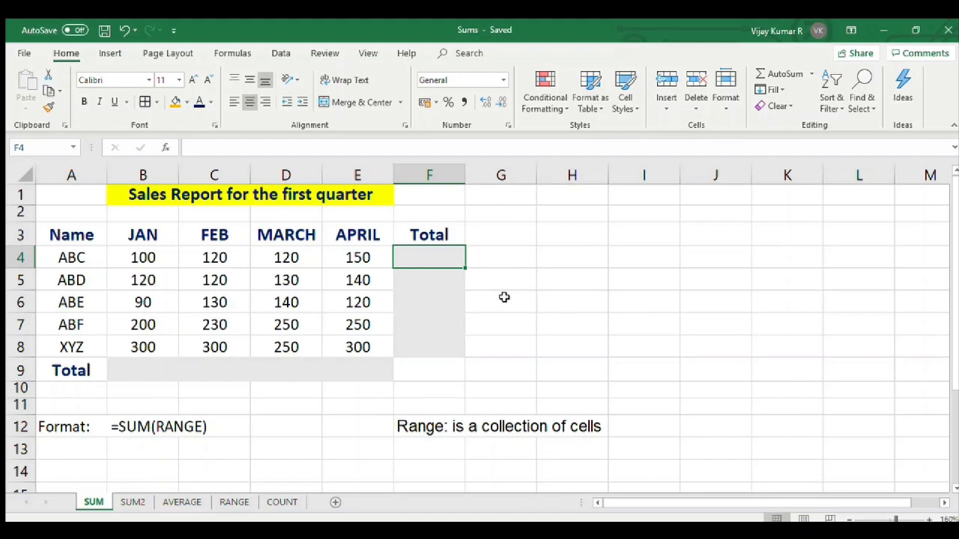
pyautogui.write('=')
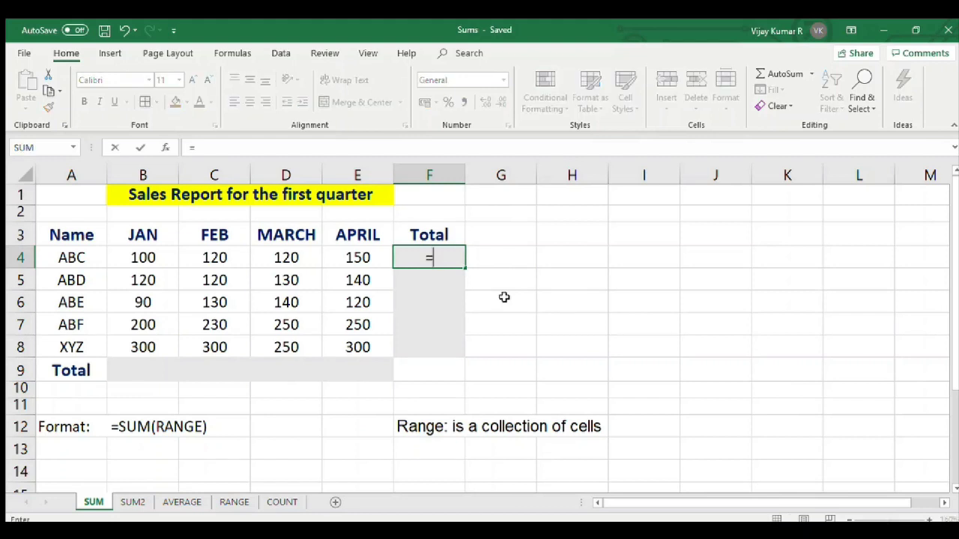
pyautogui.write('SUM(')
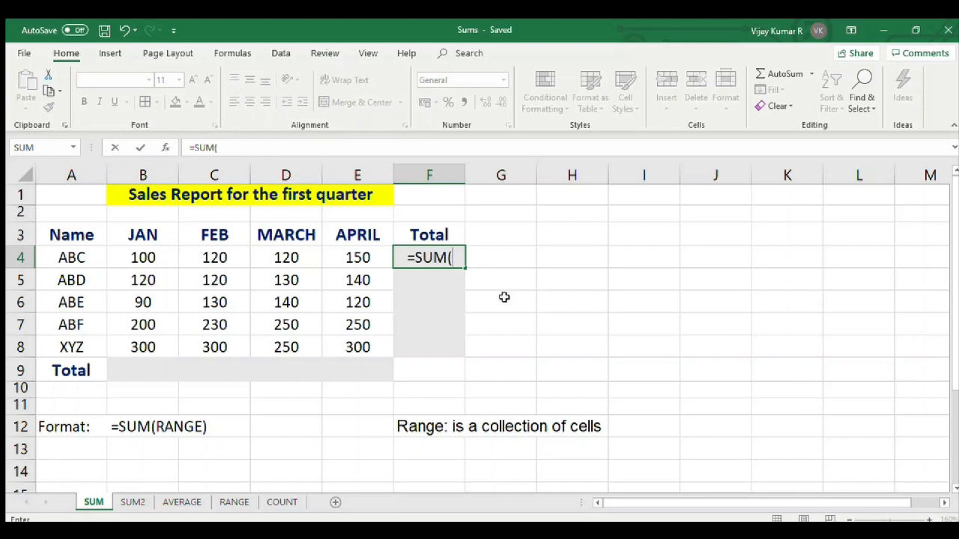
pyautogui.click(139, 255)
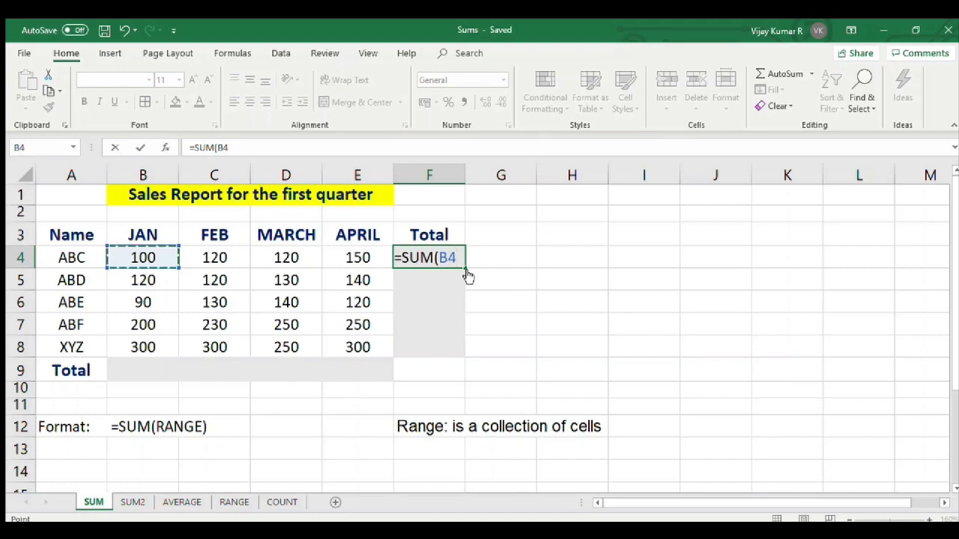
pyautogui.press('F8')
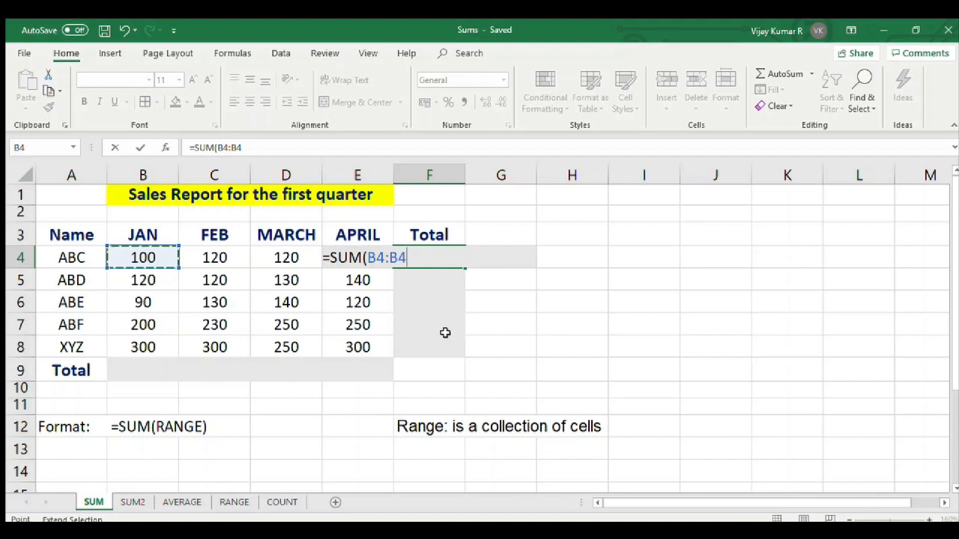
pyautogui.moveTo(150, 257); pyautogui.dragTo(347, 257)
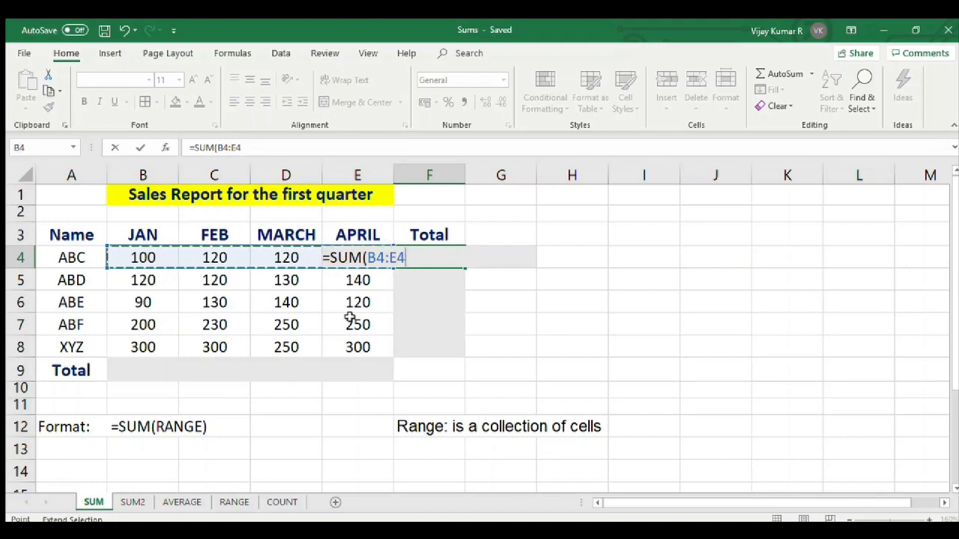
pyautogui.write(')')
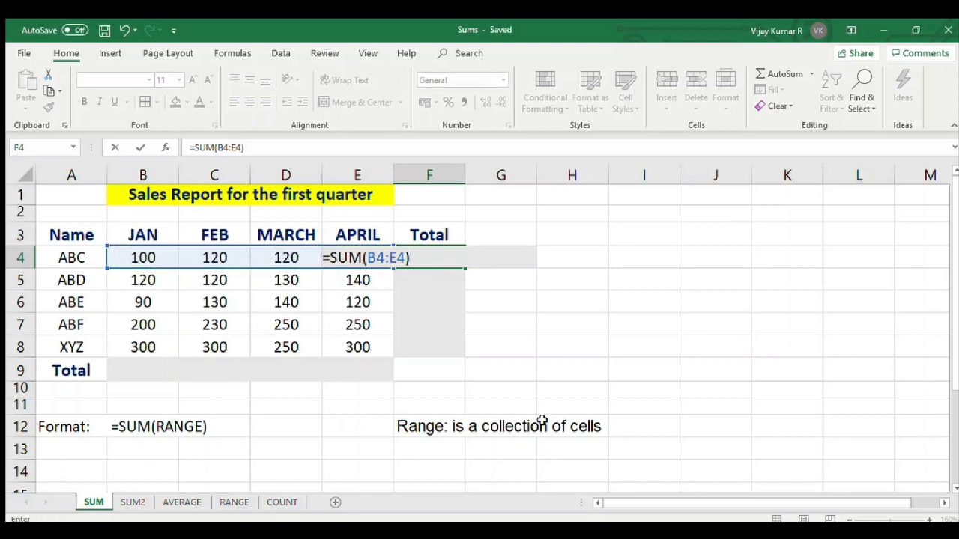
pyautogui.press('Return')
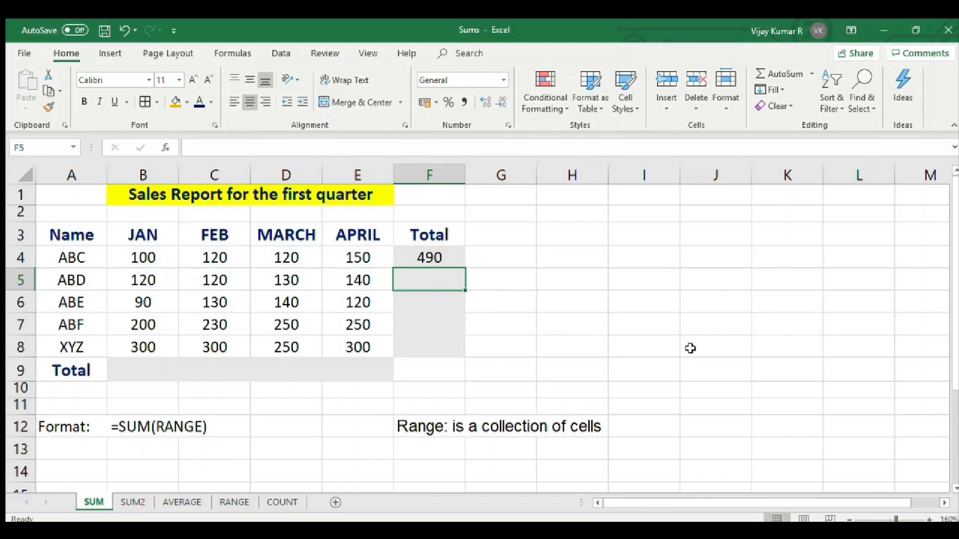
# - Total the ABD row in F5 with the formula =SUM(B5:E5)
pyautogui.write('=')
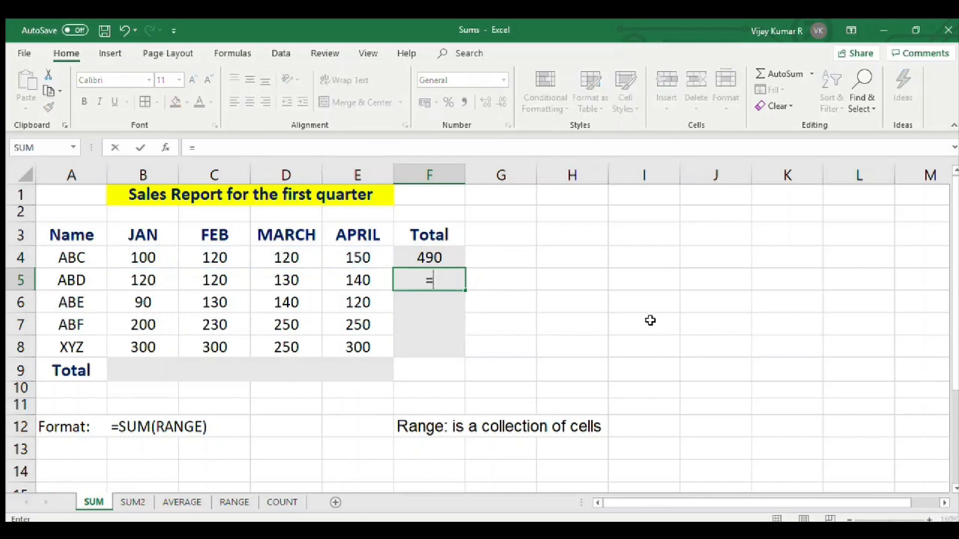
pyautogui.write('SUM(')
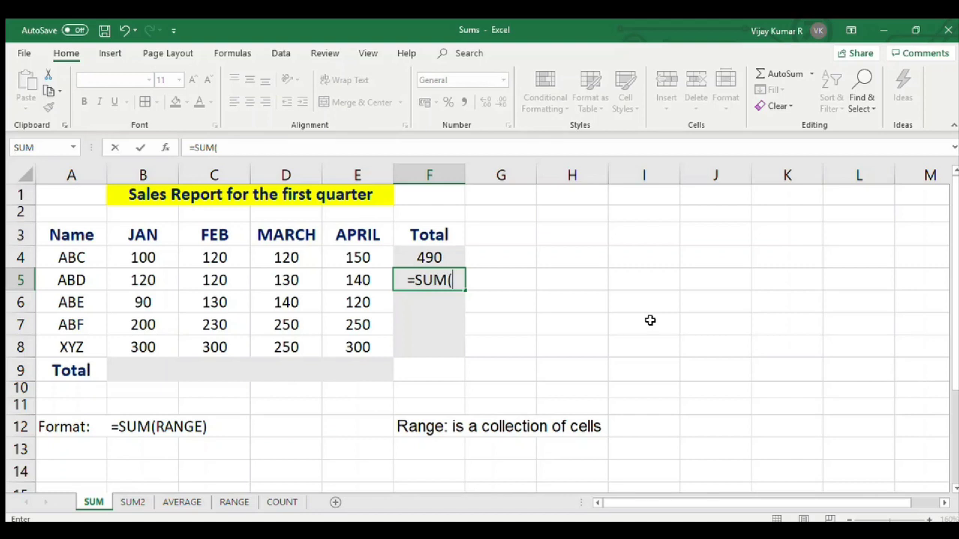
pyautogui.write('B5')
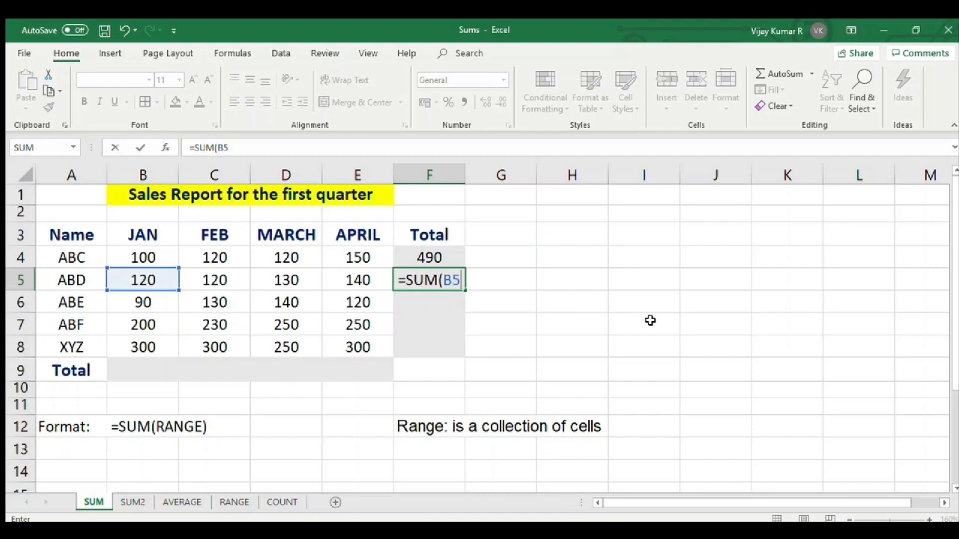
pyautogui.write(':')
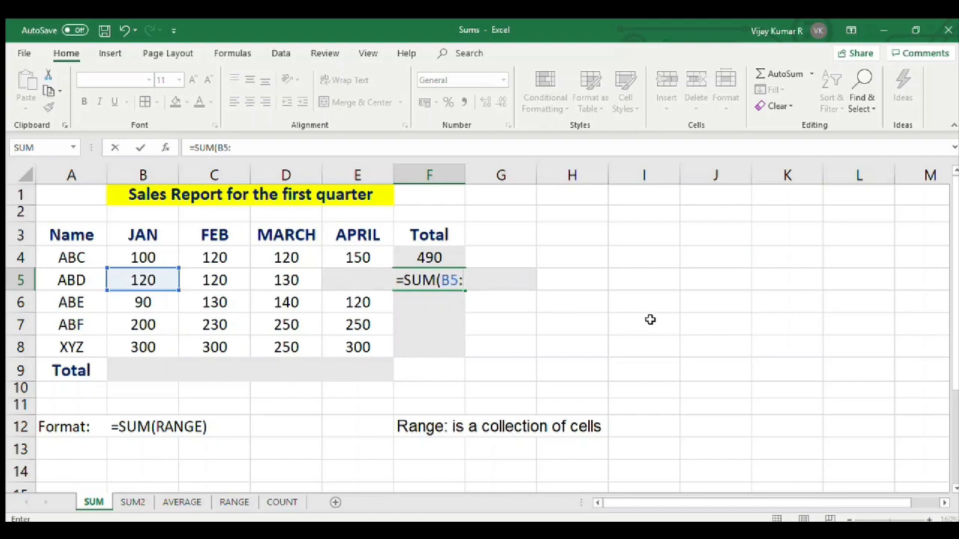
pyautogui.write('E5')
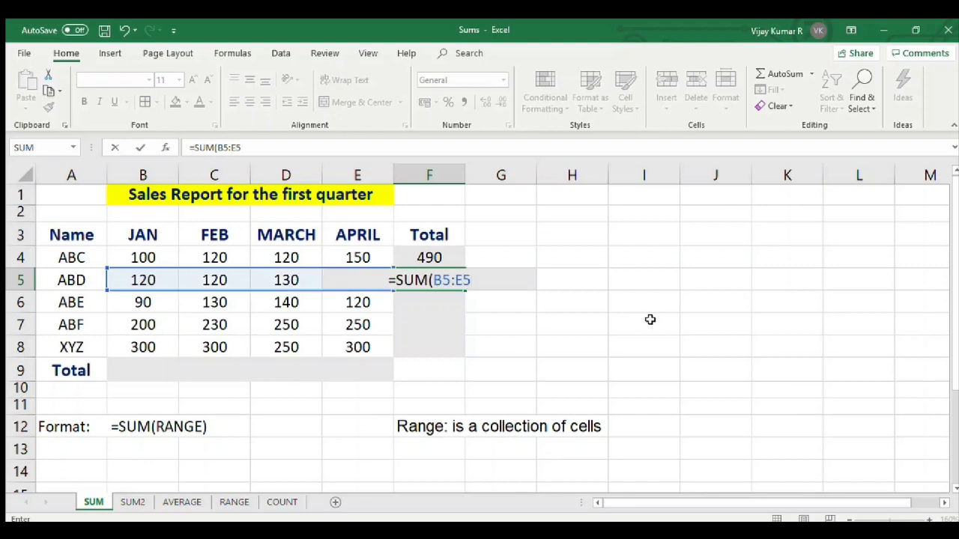
pyautogui.write(')')
pyautogui.press('Return')
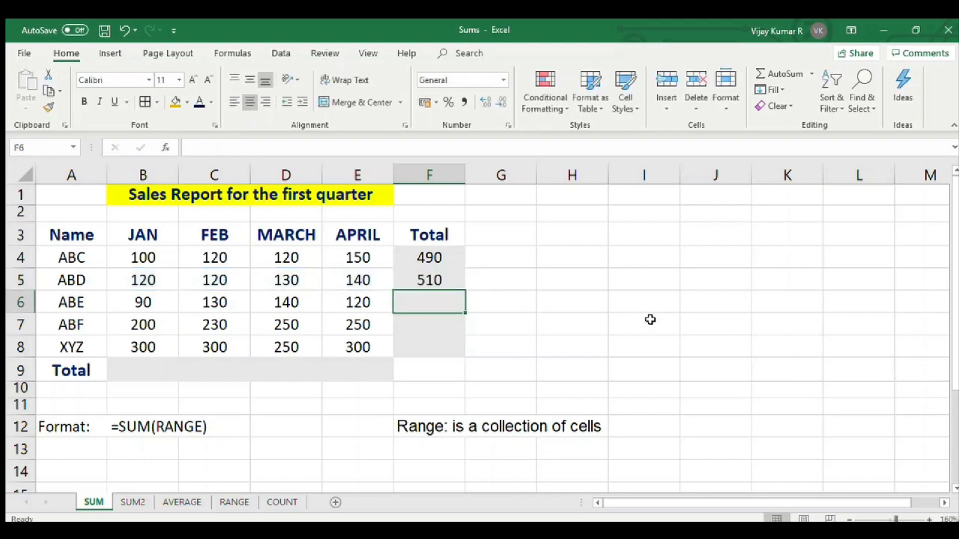
pyautogui.click(656, 299)
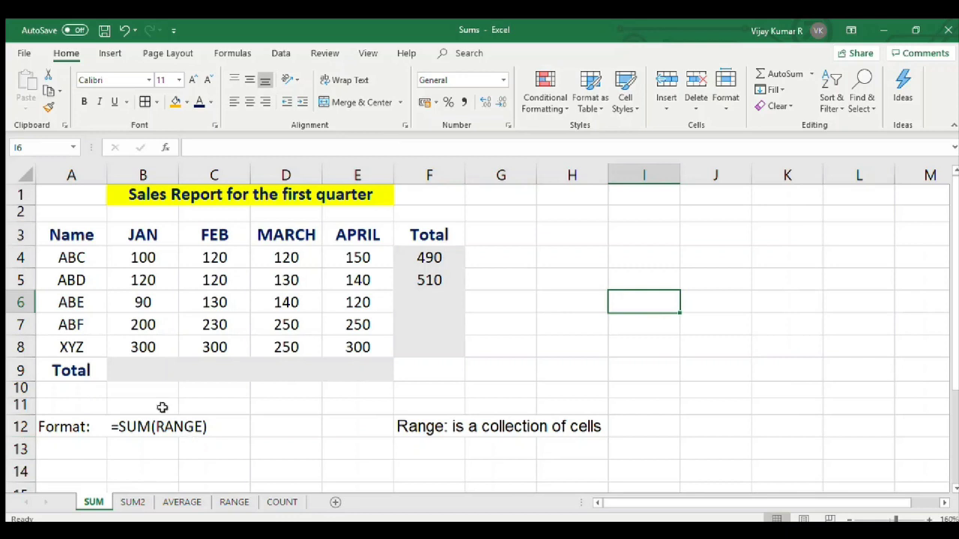
# - Total the JAN column in B9 with the formula =SUM(B4:B8)
pyautogui.click(153, 376)
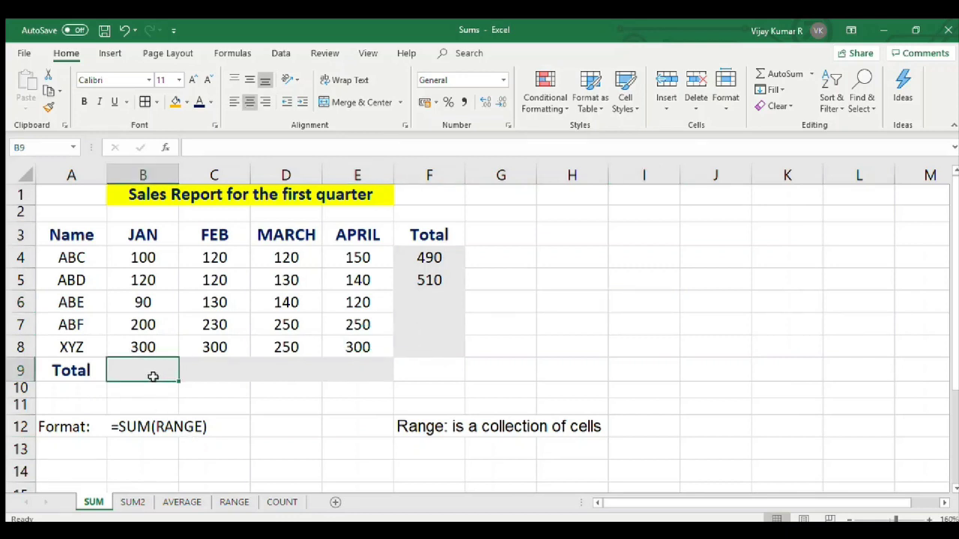
pyautogui.write('=SUM(')
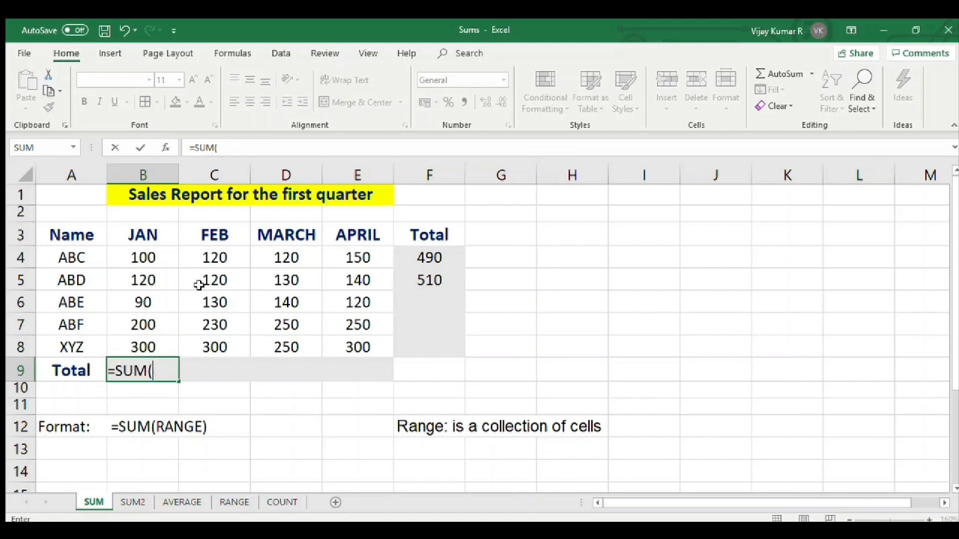
pyautogui.moveTo(142, 257); pyautogui.dragTo(155, 339)
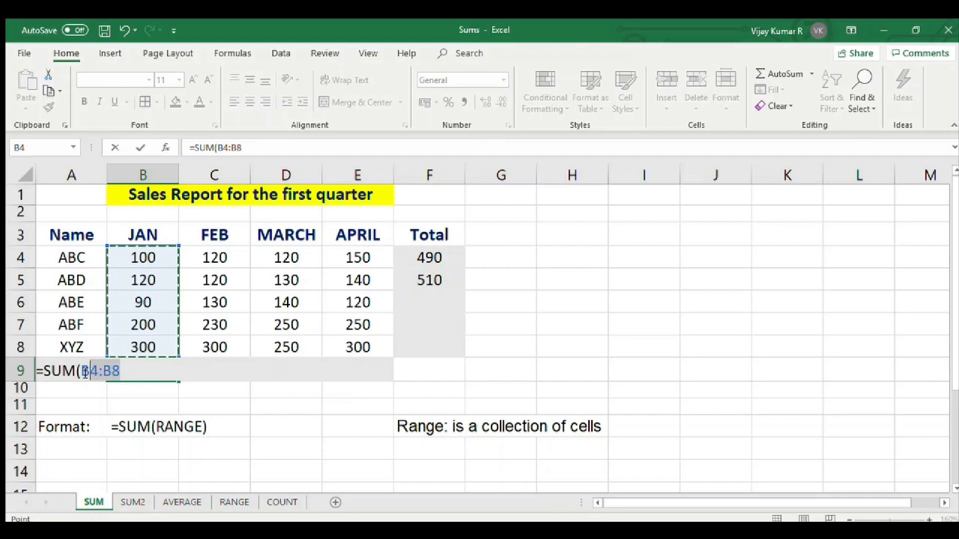
pyautogui.click(121, 372)
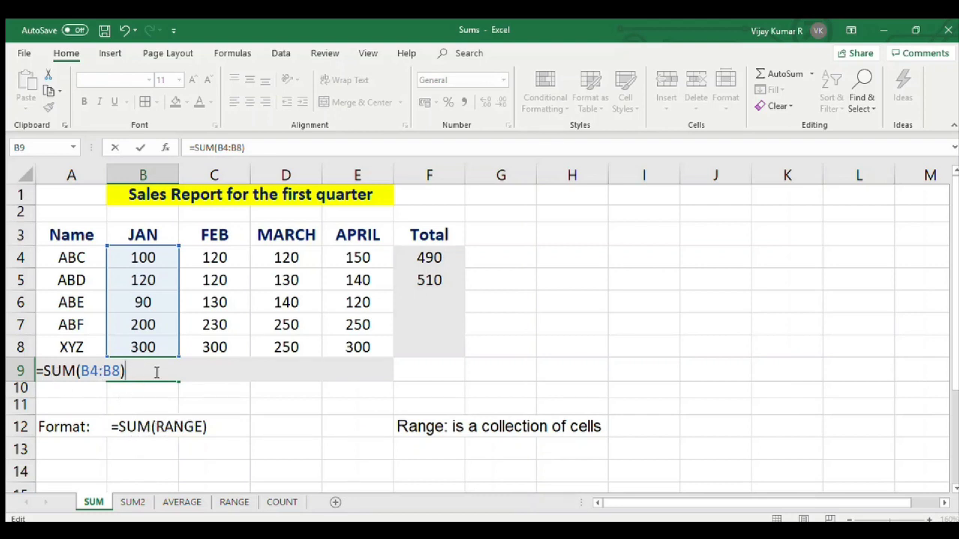
pyautogui.press('Return')
pyautogui.click(204, 387)
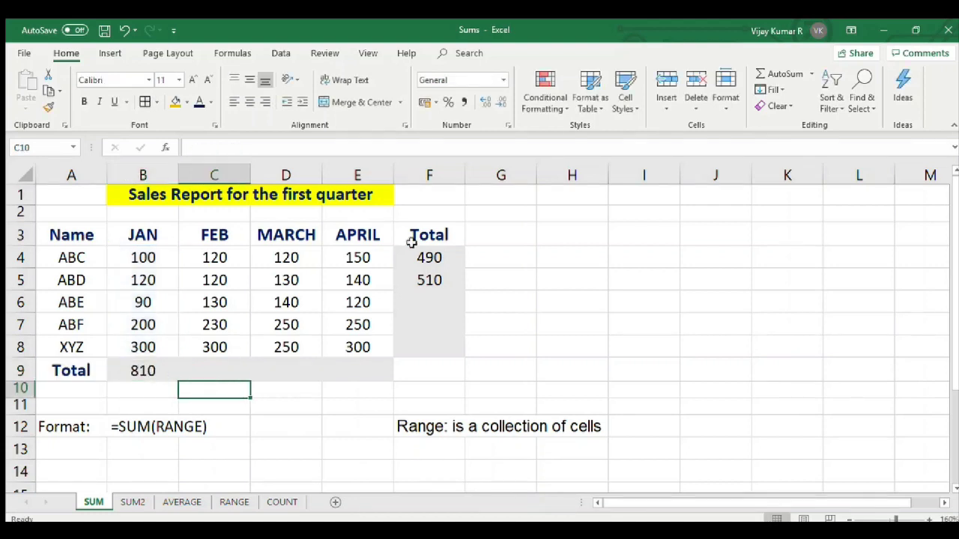
# - Fill the row total formula from F5 down through F8 and check the copied formulas in F6 to F8
pyautogui.click(434, 281)
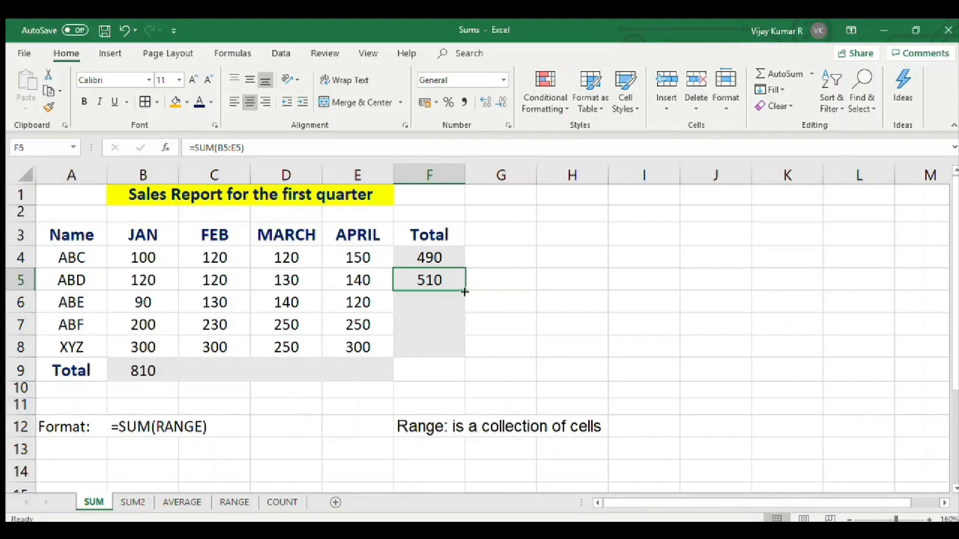
pyautogui.moveTo(465, 293); pyautogui.dragTo(458, 352)
pyautogui.click(417, 300)
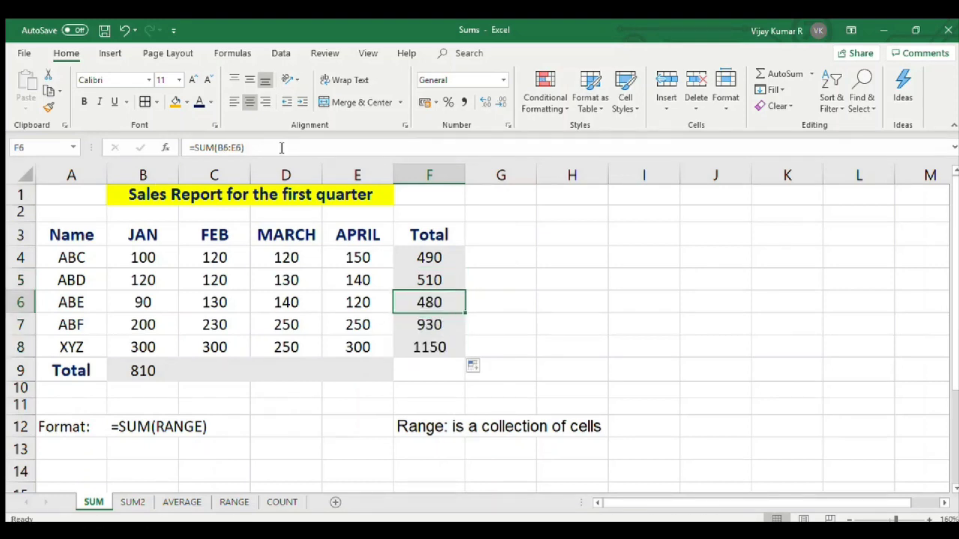
pyautogui.moveTo(285, 140); pyautogui.dragTo(3, 134)
pyautogui.press('Return')
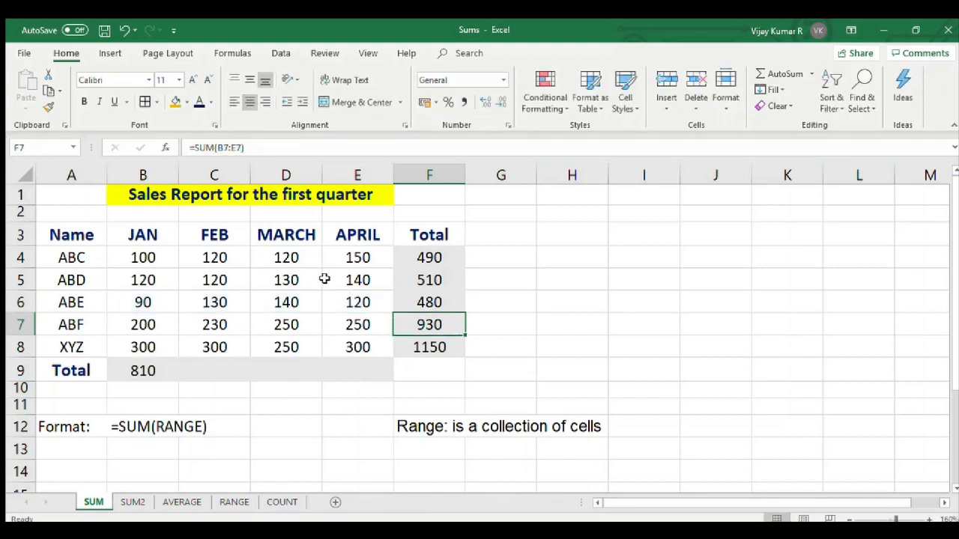
pyautogui.moveTo(263, 142); pyautogui.dragTo(111, 150)
pyautogui.press('Return')
pyautogui.moveTo(270, 143); pyautogui.dragTo(120, 145)
pyautogui.press('Return')
# - Fill the JAN total formula from B9 across through E9 and check the copied formula in C9
pyautogui.click(156, 370)
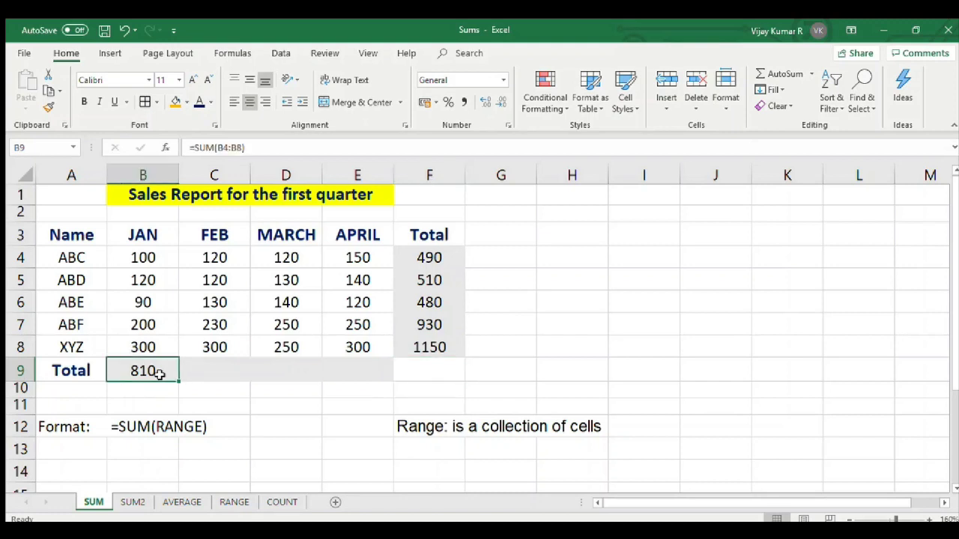
pyautogui.moveTo(180, 383); pyautogui.dragTo(381, 378)
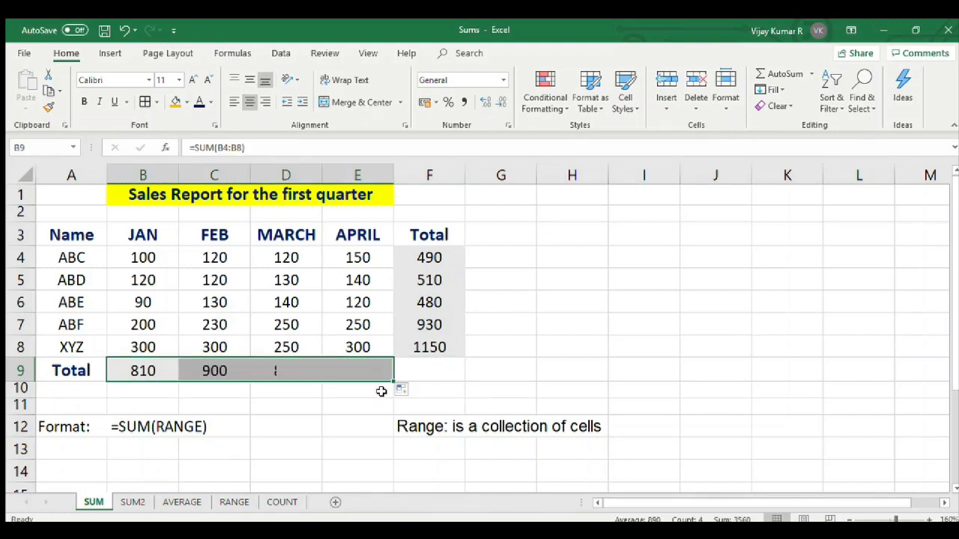
pyautogui.click(215, 369)
pyautogui.click(257, 147)
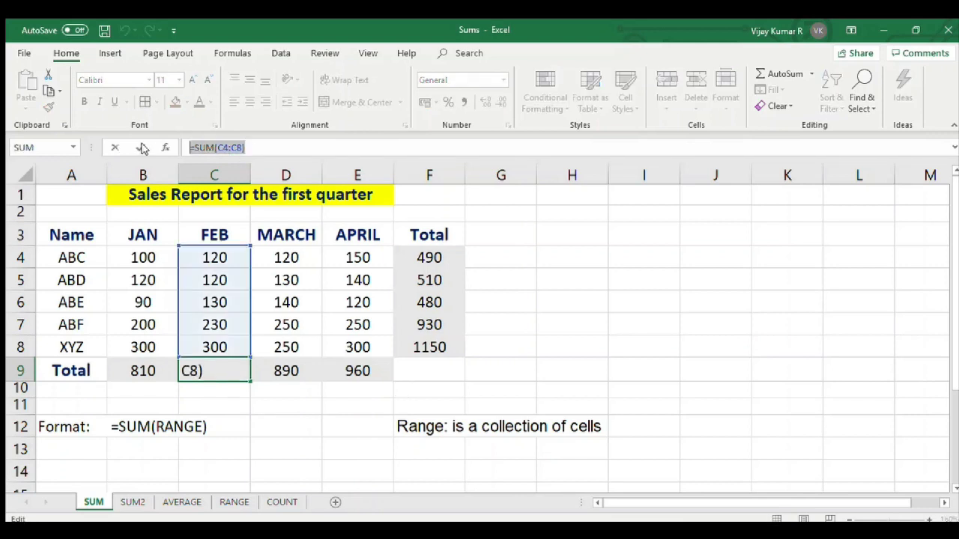
pyautogui.press('Return')
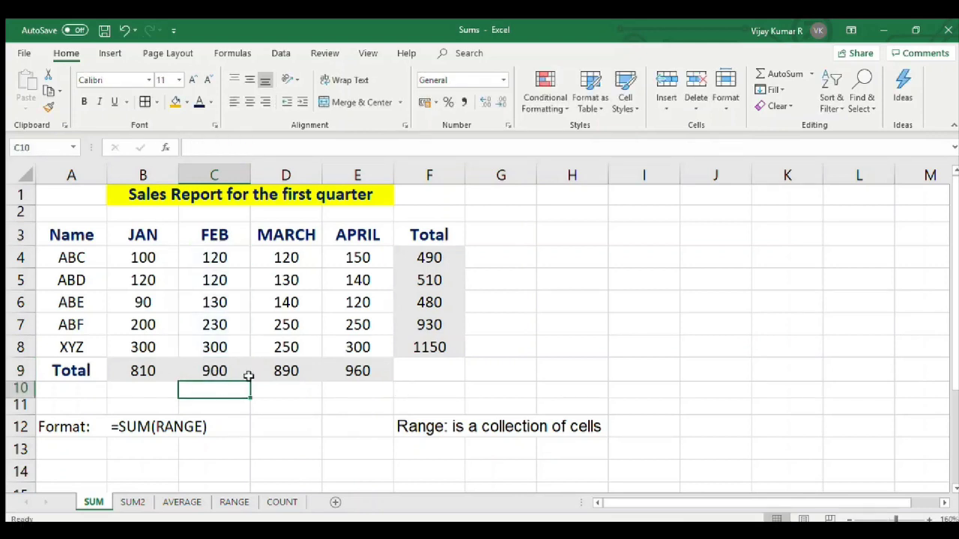
# - Check the copied column total formulas for MARCH in D9 and APRIL in E9
pyautogui.click(300, 368)
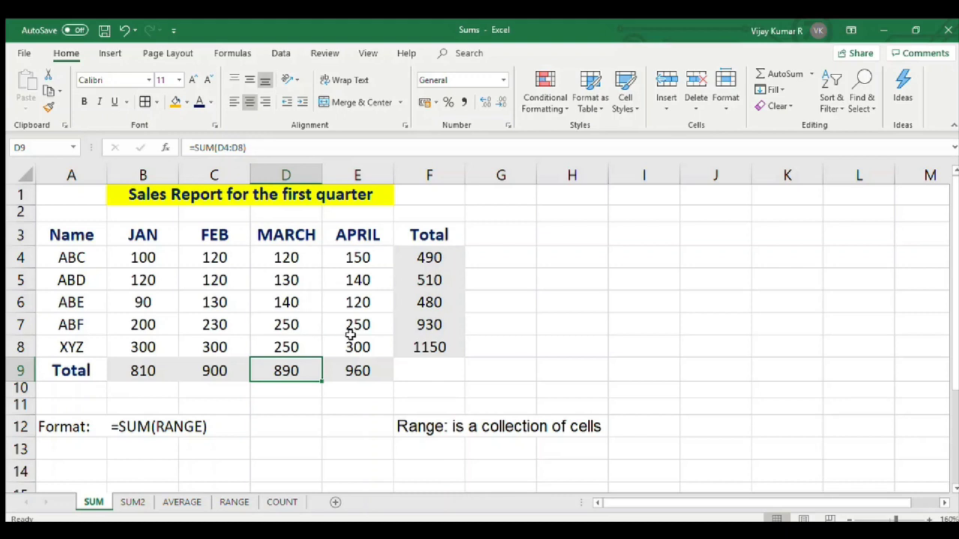
pyautogui.click(352, 370)
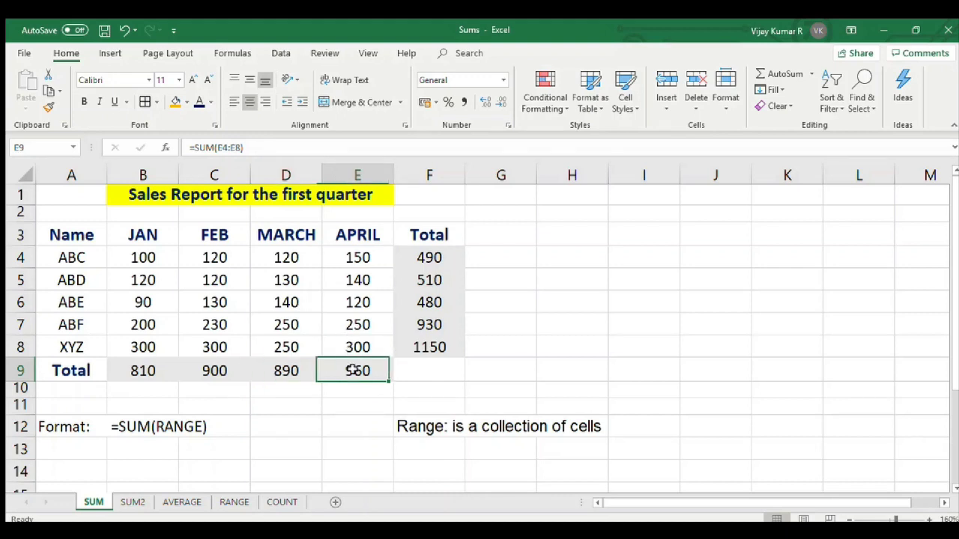
pyautogui.click(334, 438)
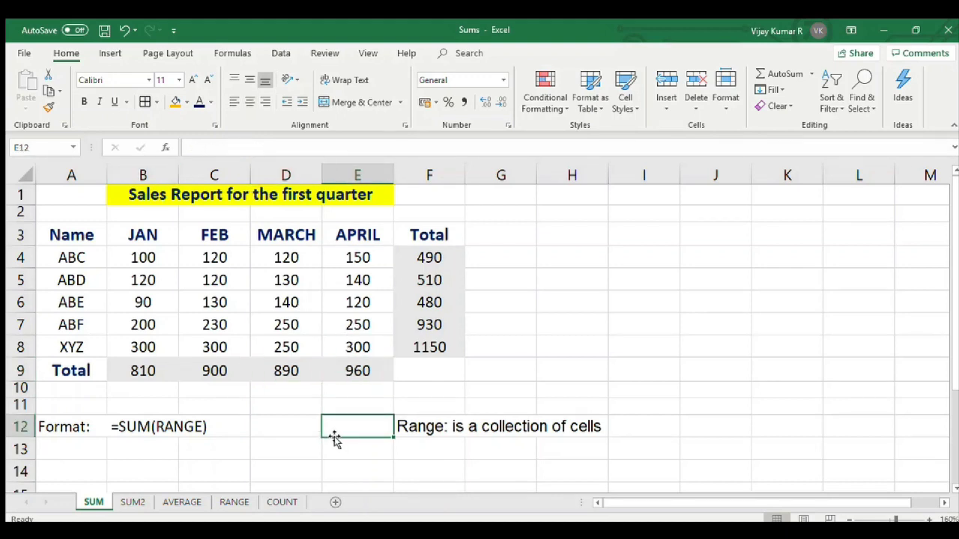
# - Switch to the SUM2 sheet and enter the label "Total of 2019+2020" in cell G3
pyautogui.click(133, 503)
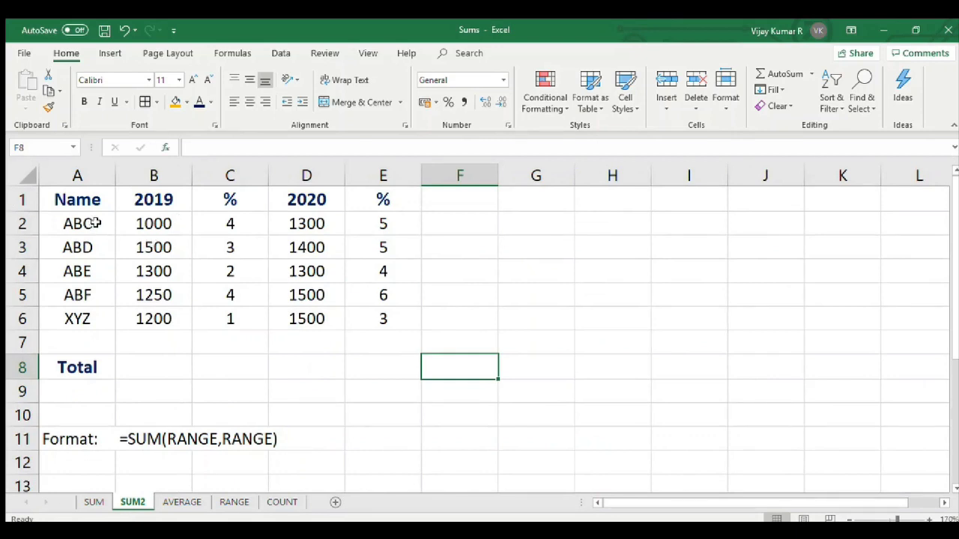
pyautogui.click(149, 203)
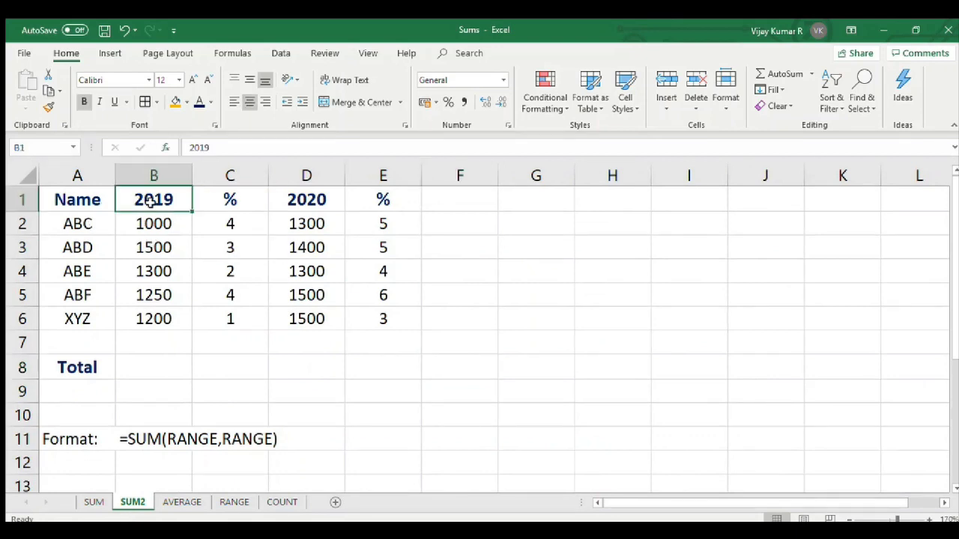
pyautogui.click(305, 202)
pyautogui.click(526, 250)
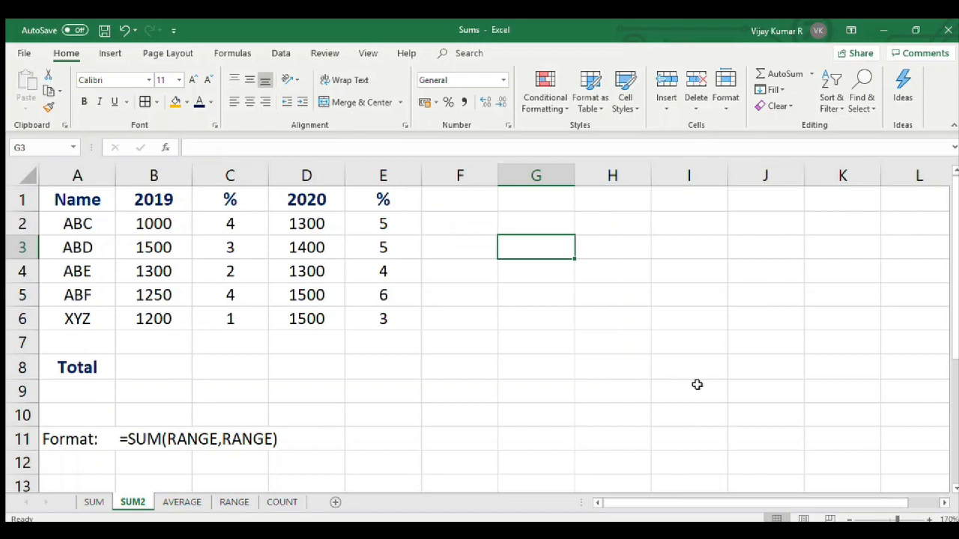
pyautogui.write('tOTAL ')
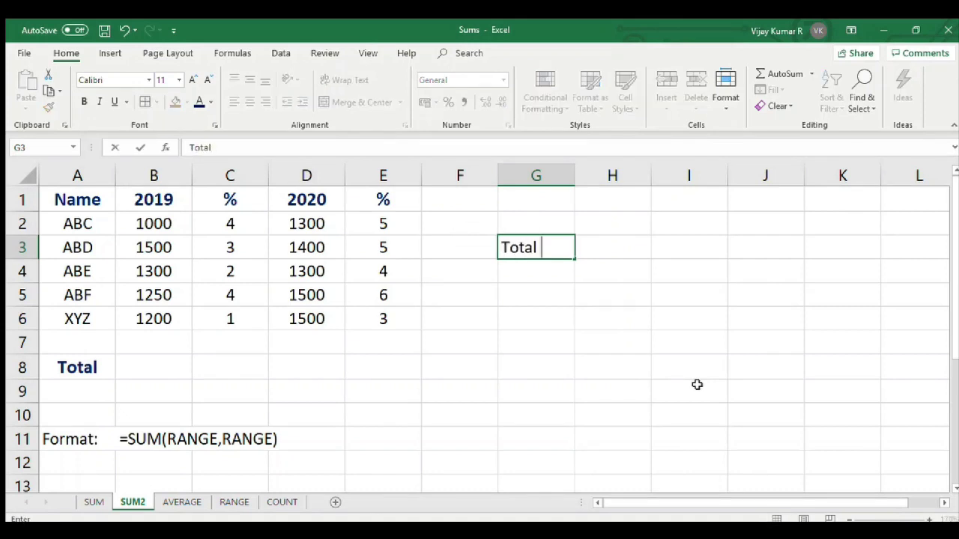
pyautogui.write('of 2019')
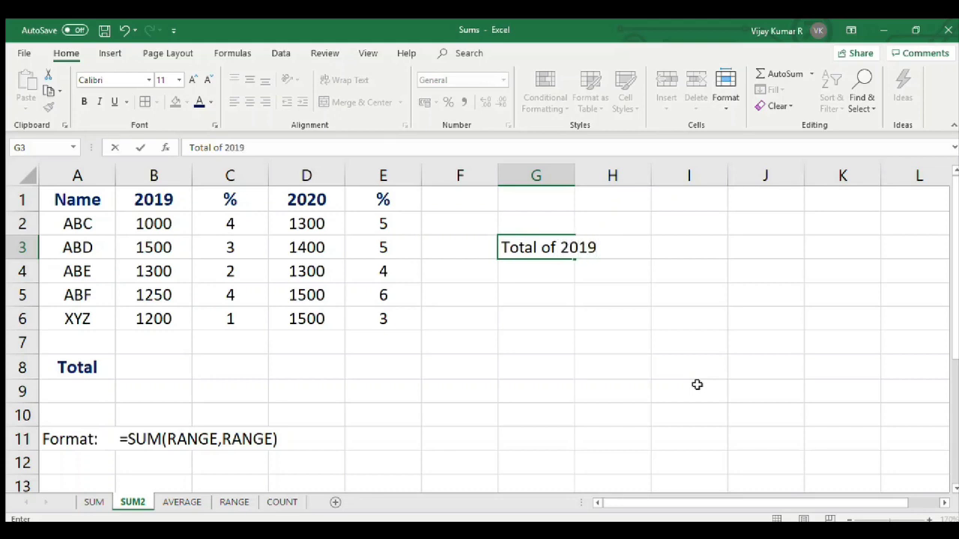
pyautogui.write('+2020')
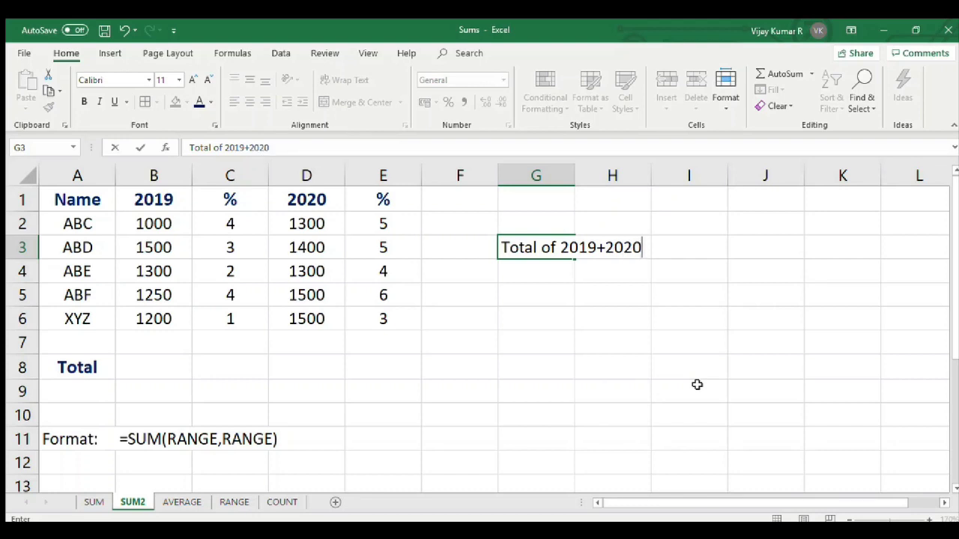
pyautogui.press('Return')
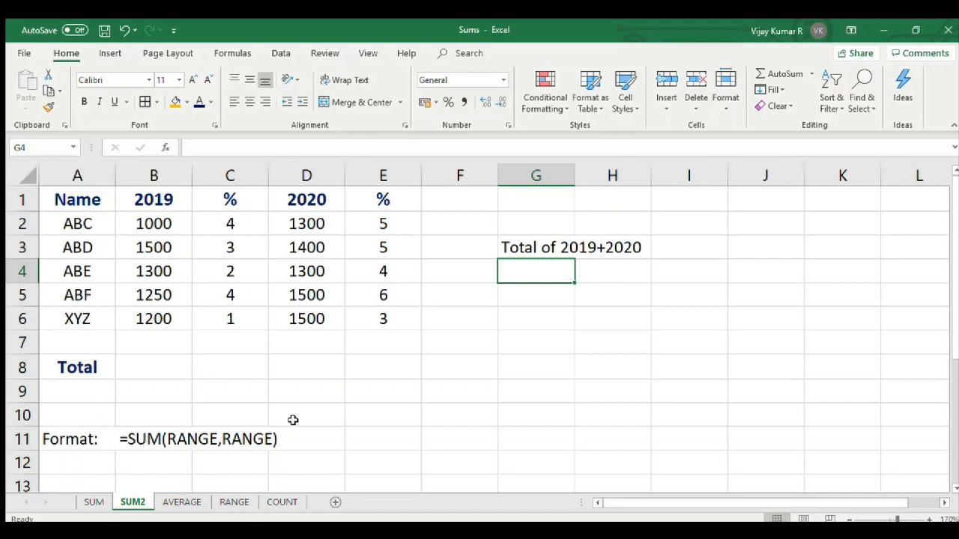
pyautogui.click(535, 297)
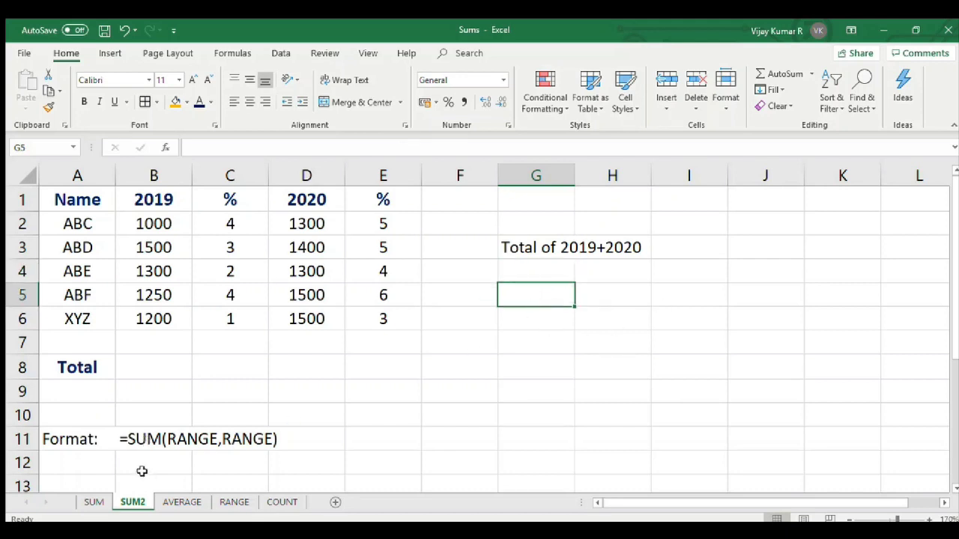
# - Total the 2019 and 2020 columns together in B8 with the formula =SUM(B2:B6,D2:D6)
pyautogui.click(173, 374)
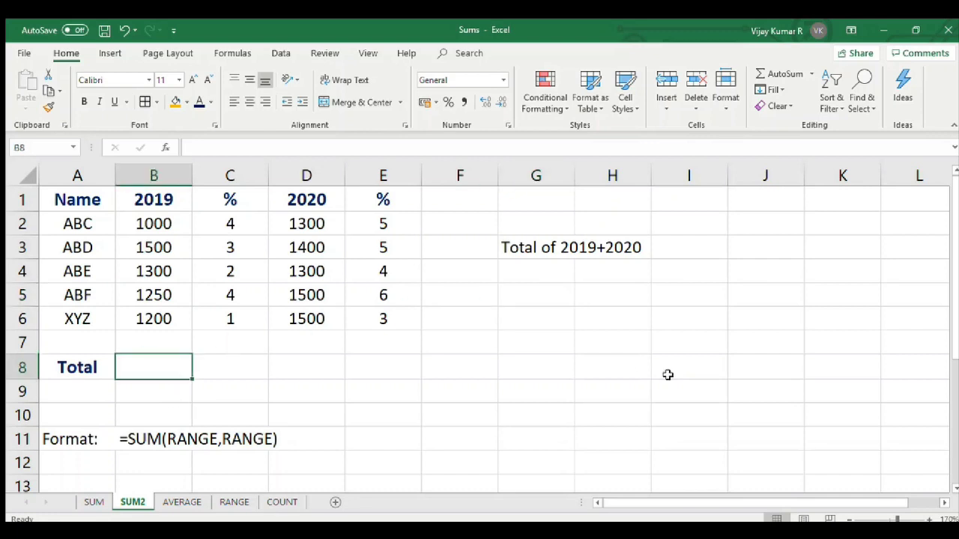
pyautogui.write('=')
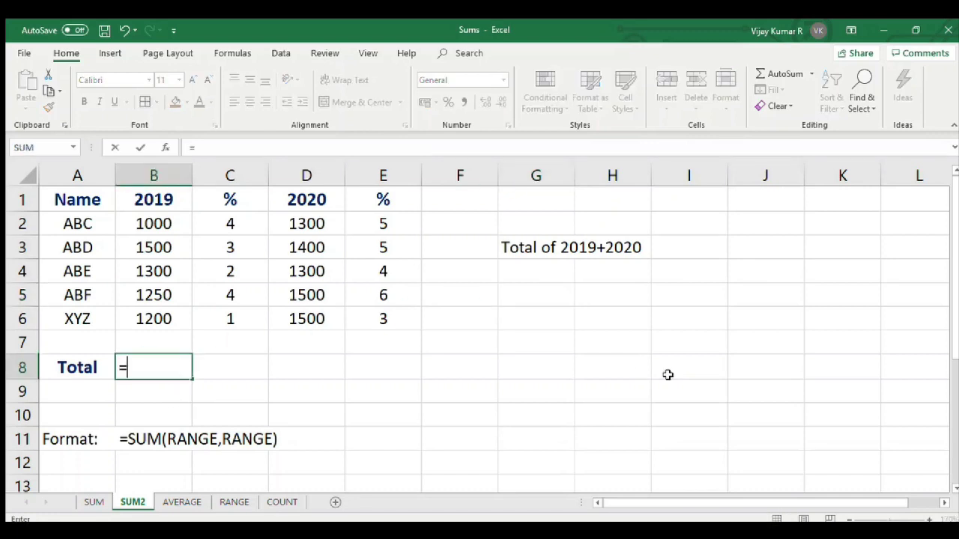
pyautogui.write('sum(')
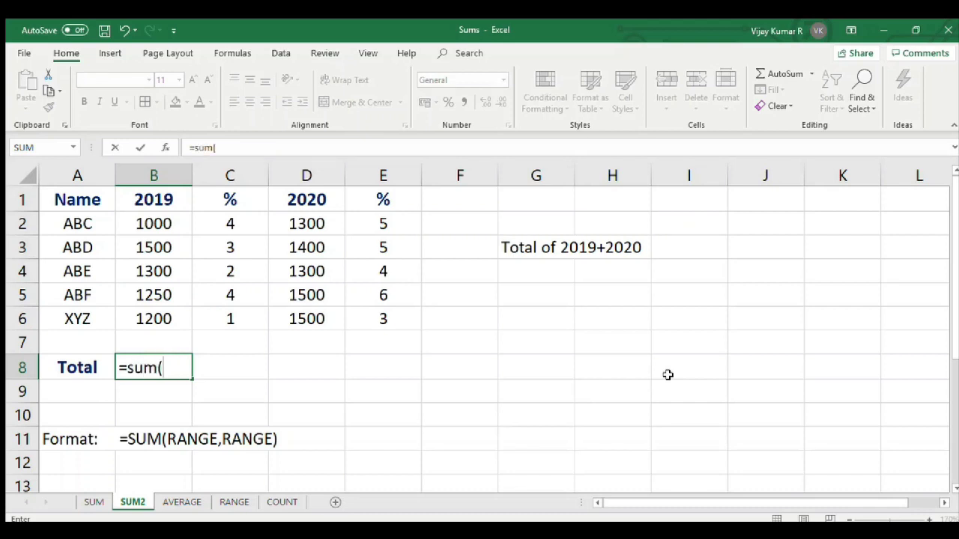
pyautogui.click(145, 219)
pyautogui.moveTo(145, 219); pyautogui.dragTo(155, 311)
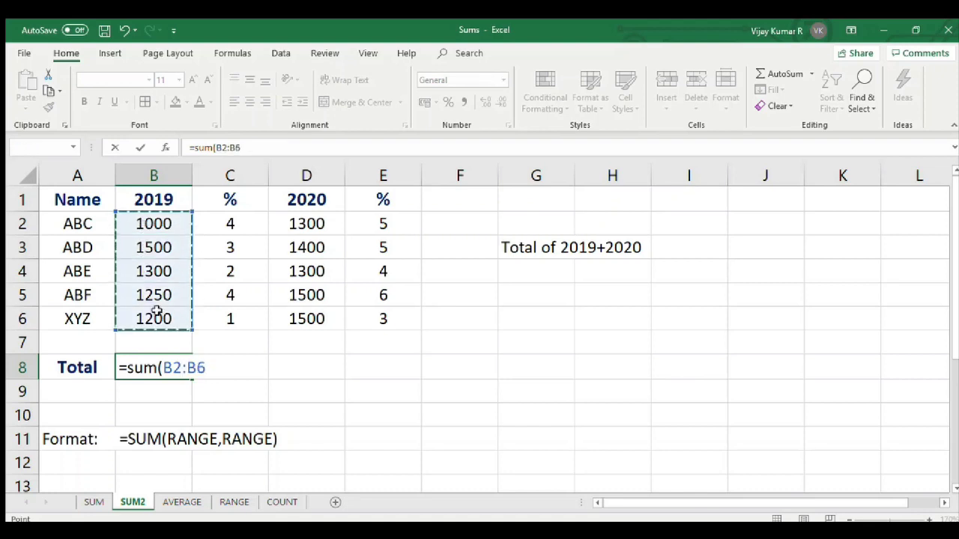
pyautogui.moveTo(225, 368); pyautogui.dragTo(162, 369)
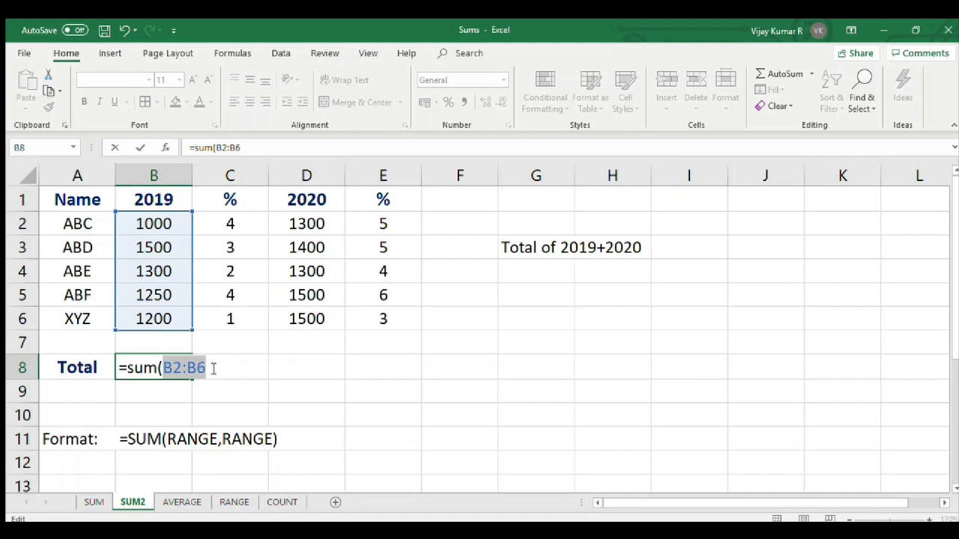
pyautogui.click(213, 368)
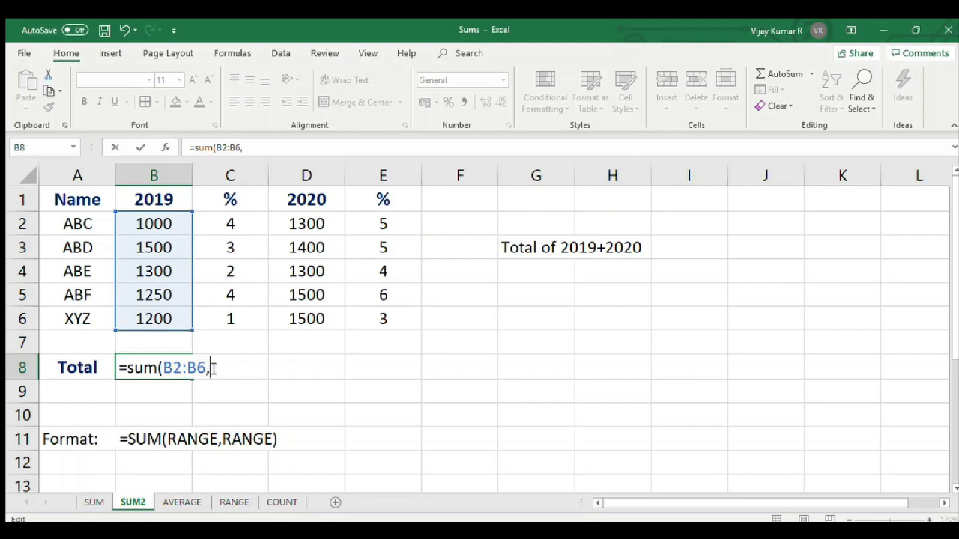
pyautogui.moveTo(315, 224); pyautogui.dragTo(320, 313)
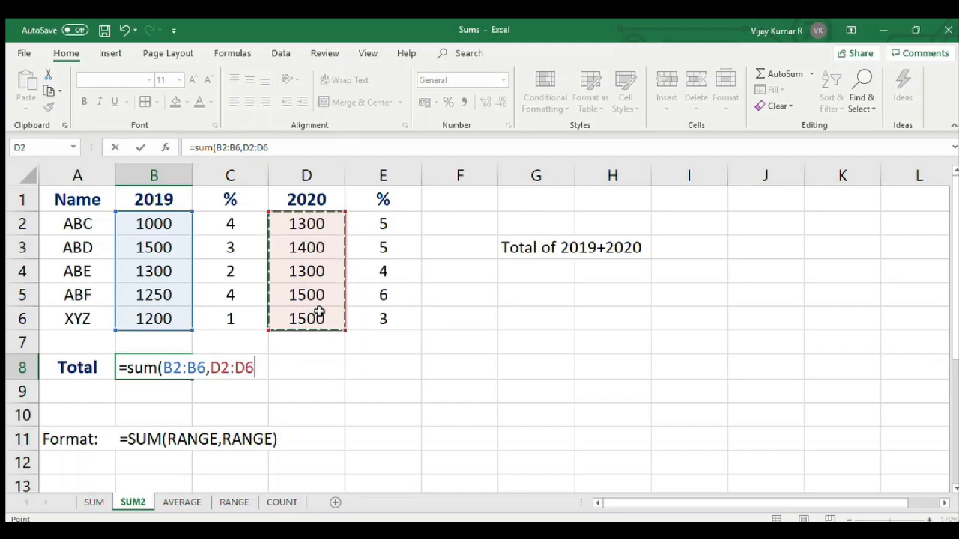
pyautogui.write(')')
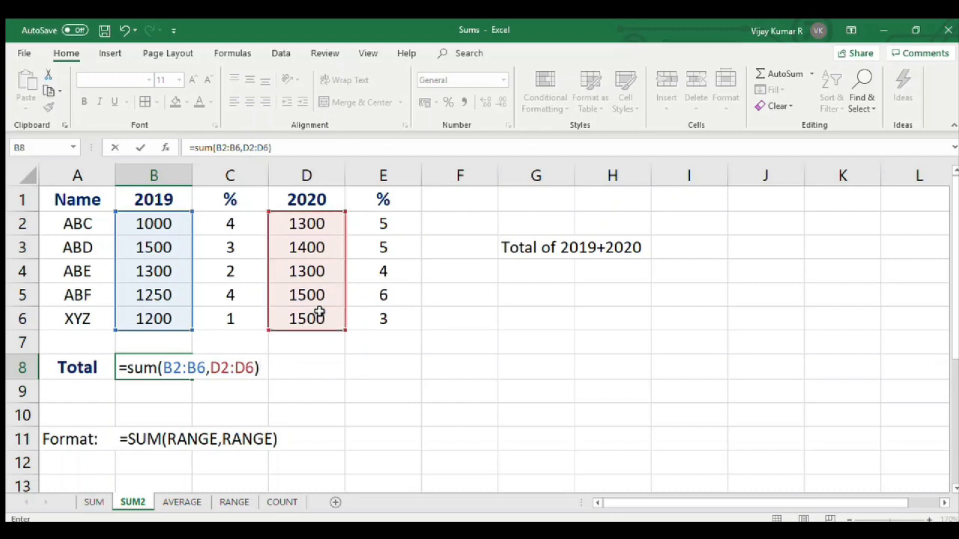
pyautogui.press('Return')
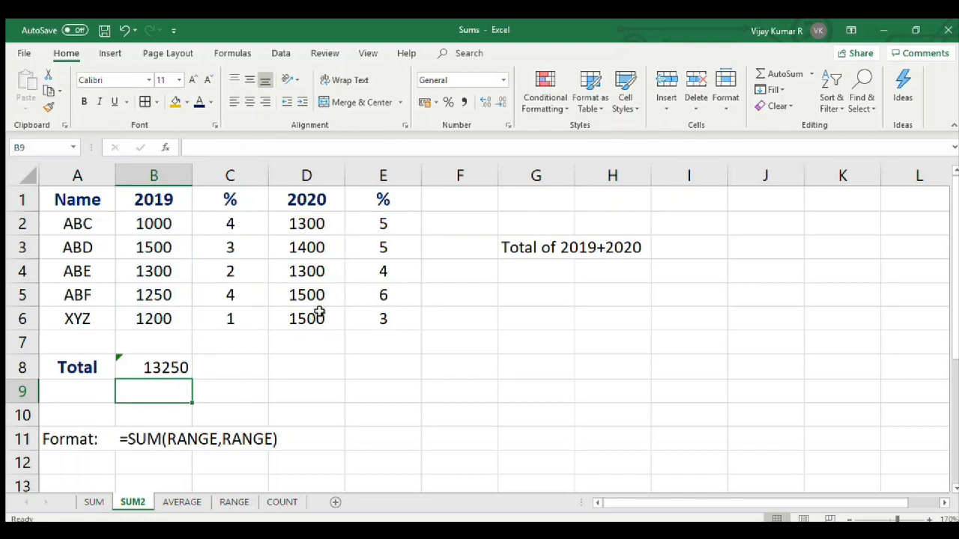
# - Enter the text "Magic" in cell H4, below the 2019+2020 label
pyautogui.click(618, 276)
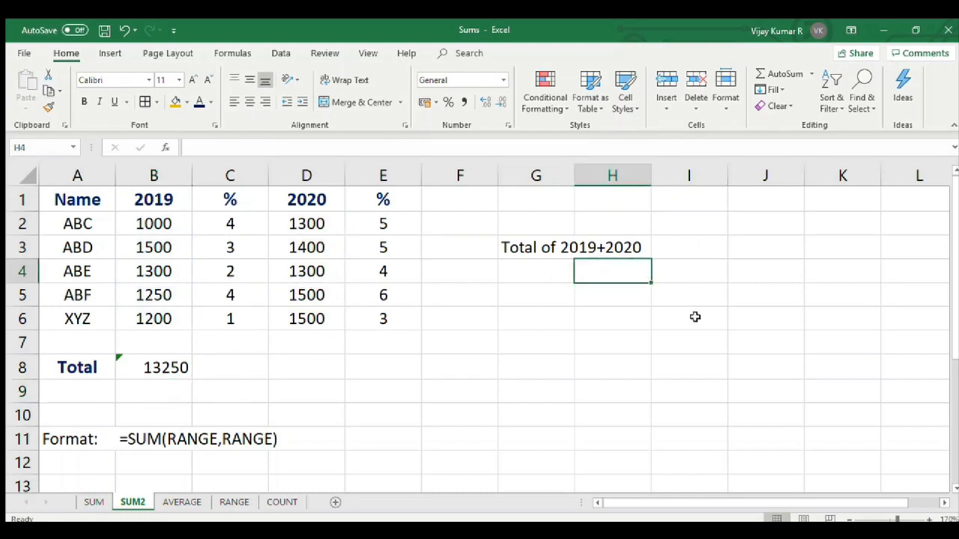
pyautogui.write('Magic')
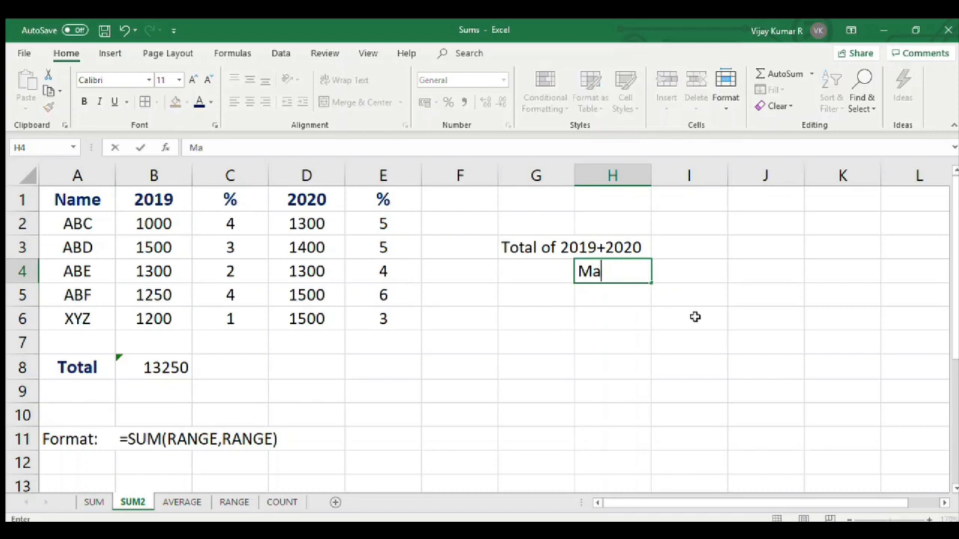
pyautogui.press('Tab')
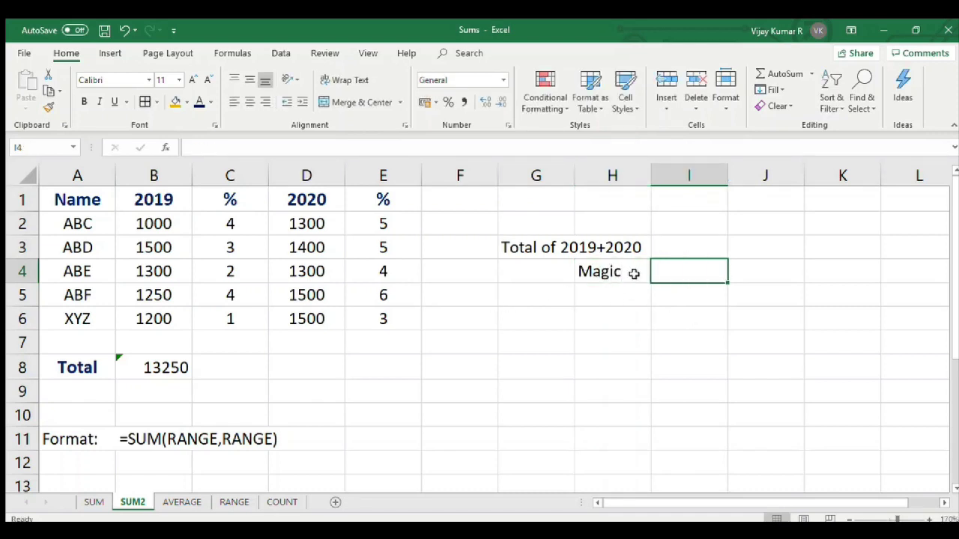
# - Add the ABC row's 2019 and 2020 values in G5 with the formula =B2+D2
pyautogui.click(548, 301)
pyautogui.click(535, 321)
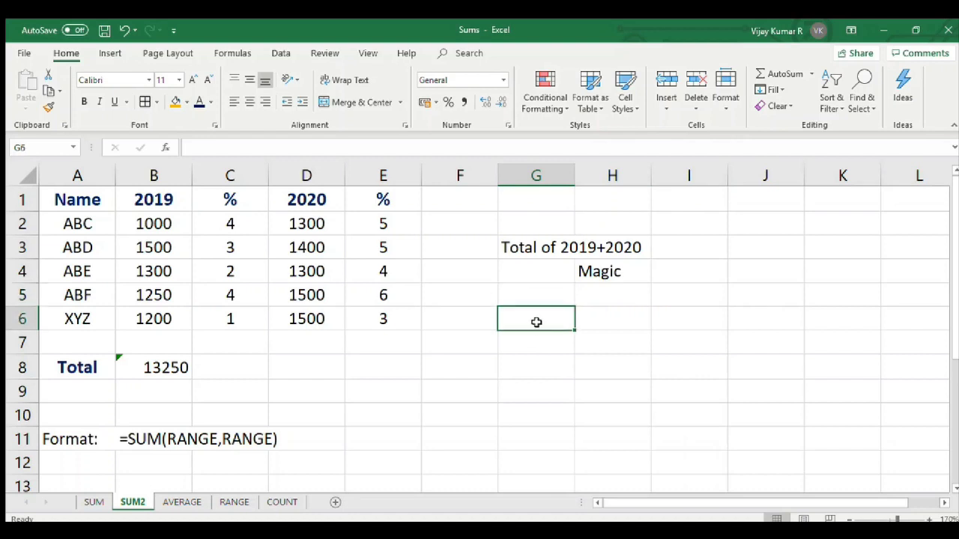
pyautogui.click(154, 218)
pyautogui.click(328, 223)
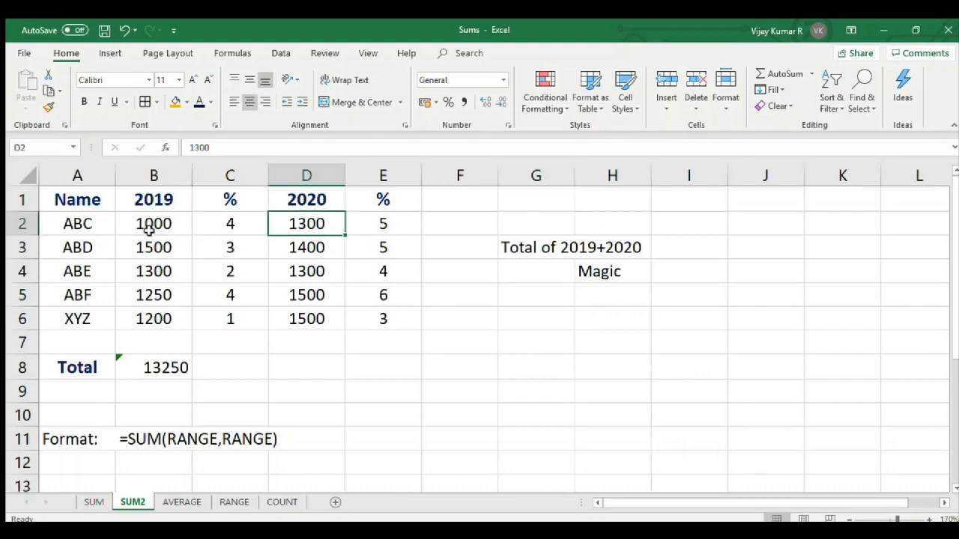
pyautogui.click(555, 281)
pyautogui.click(550, 299)
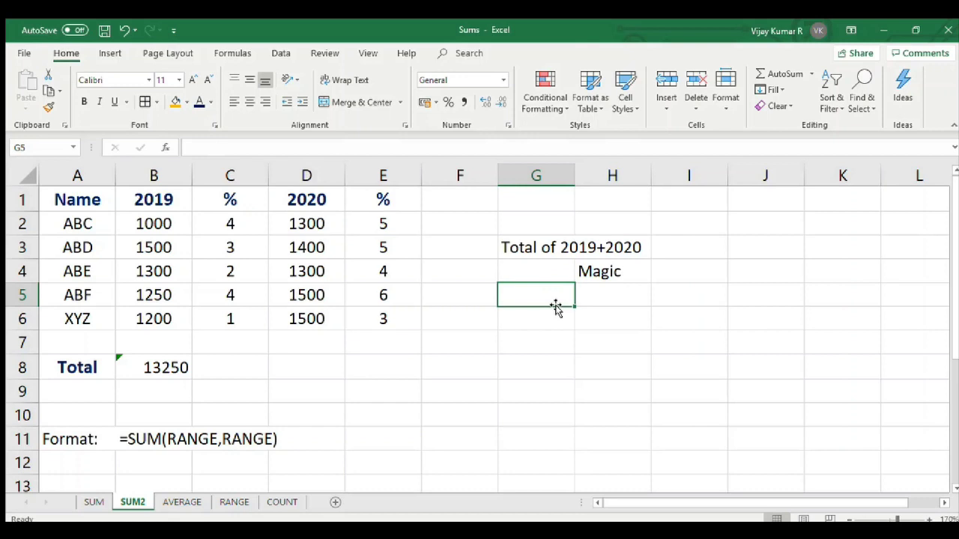
pyautogui.write('=')
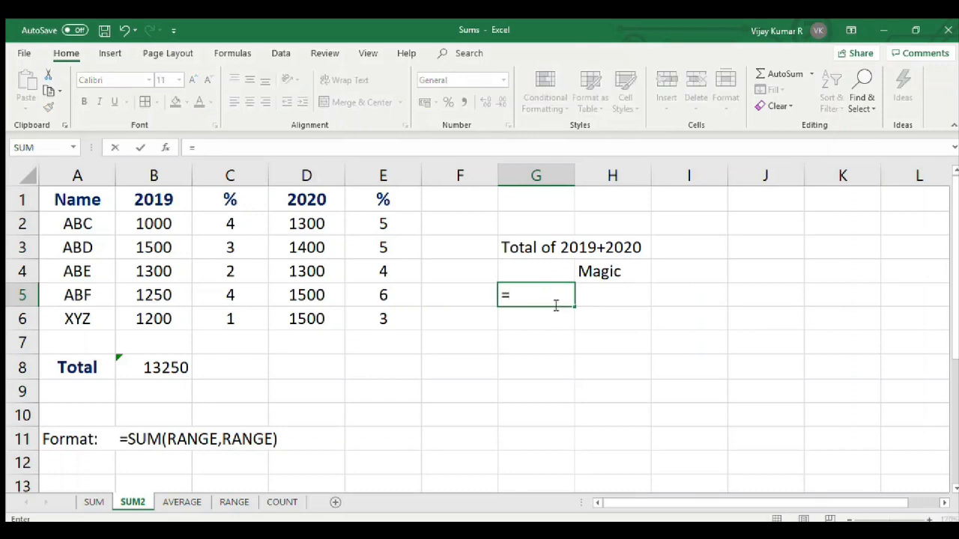
pyautogui.click(147, 223)
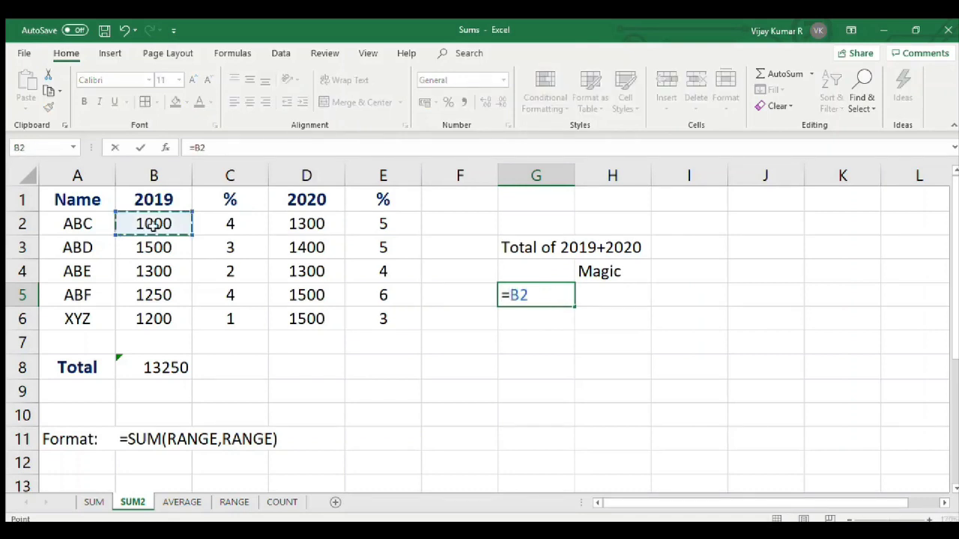
pyautogui.write('+')
pyautogui.click(299, 224)
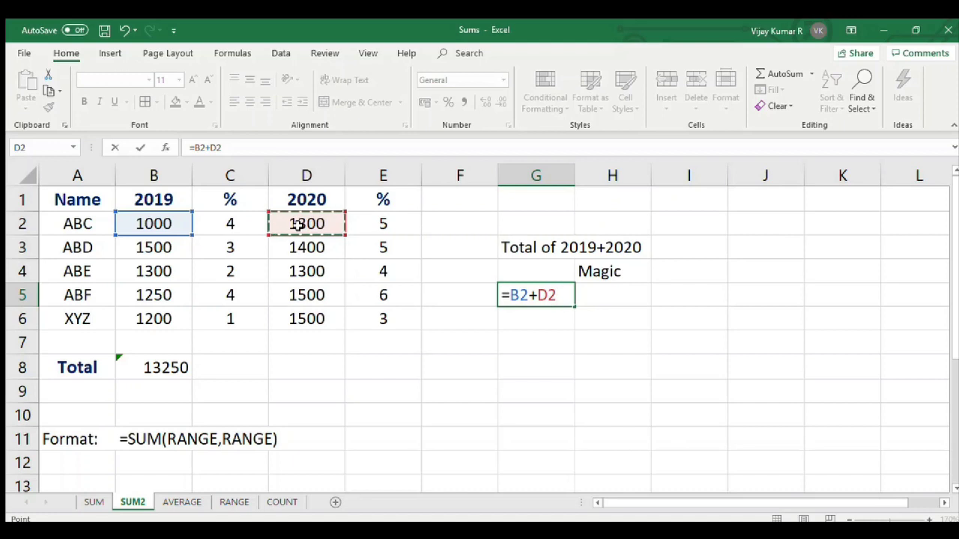
pyautogui.press('Return')
pyautogui.click(540, 294)
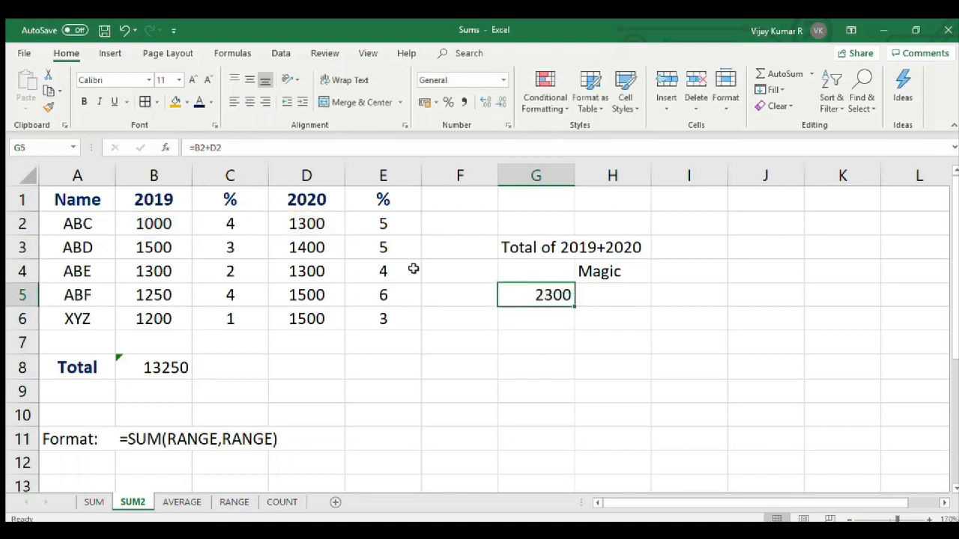
pyautogui.press('F2')
pyautogui.click(456, 342)
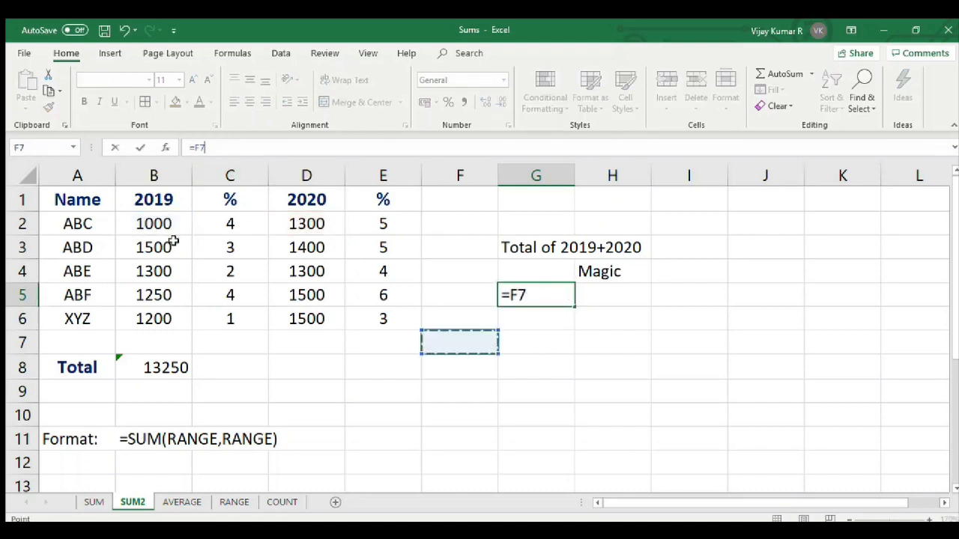
pyautogui.moveTo(160, 223); pyautogui.dragTo(155, 244)
pyautogui.write(',')
pyautogui.moveTo(307, 224); pyautogui.dragTo(308, 248)
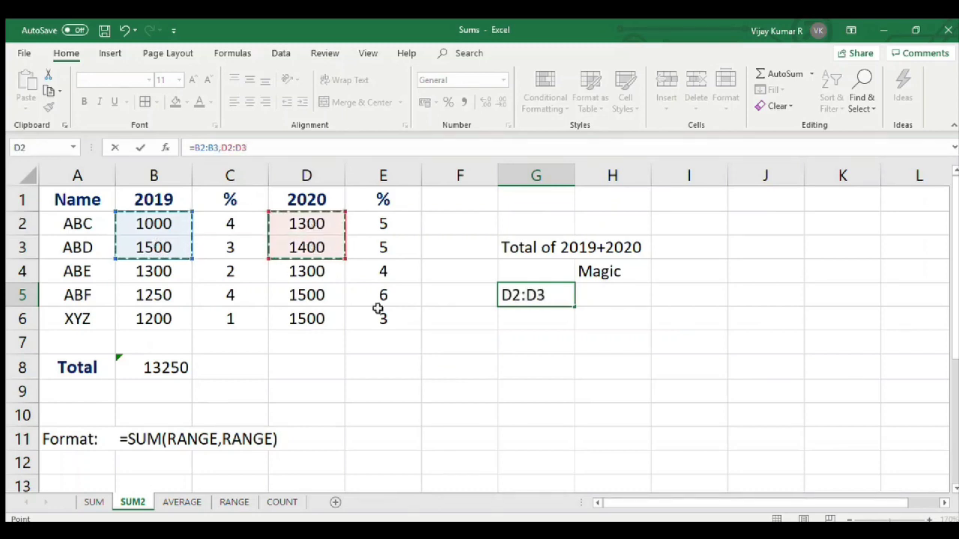
pyautogui.click(577, 367)
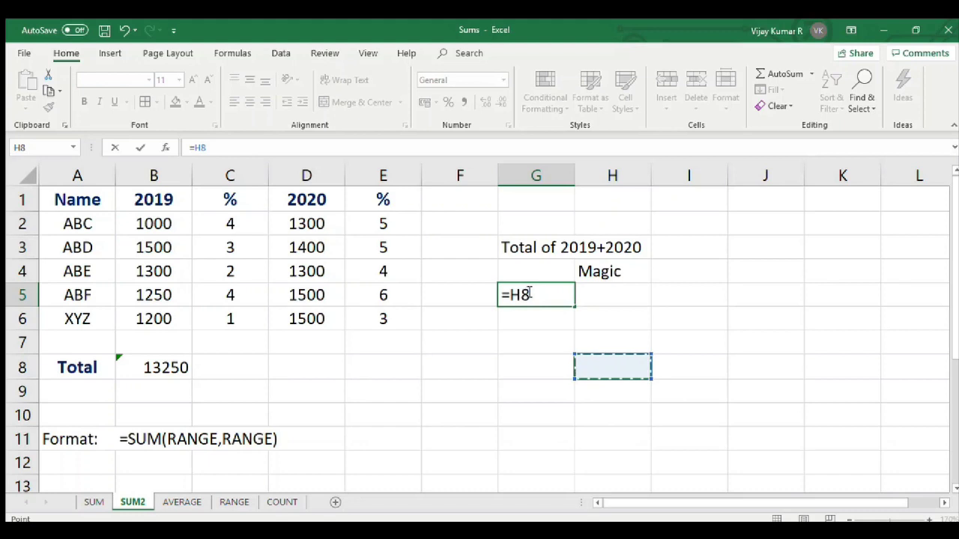
pyautogui.moveTo(529, 295); pyautogui.dragTo(452, 303)
pyautogui.press('BackSpace')
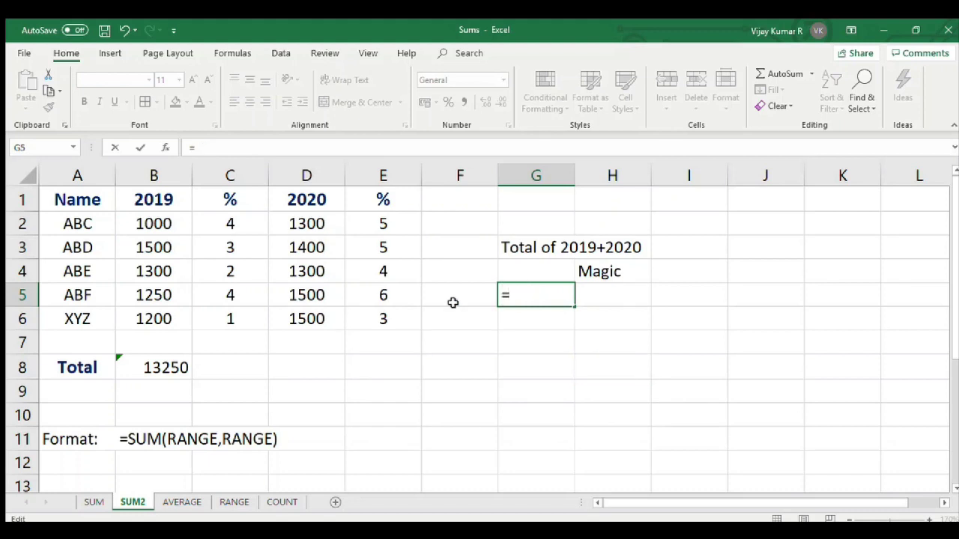
# - Add the ABC and ABD rows' 2019 and 2020 values in G5 with the formula =B2+B3+D2+D3, and review that formula
pyautogui.moveTo(167, 223); pyautogui.dragTo(166, 247)
pyautogui.write('+')
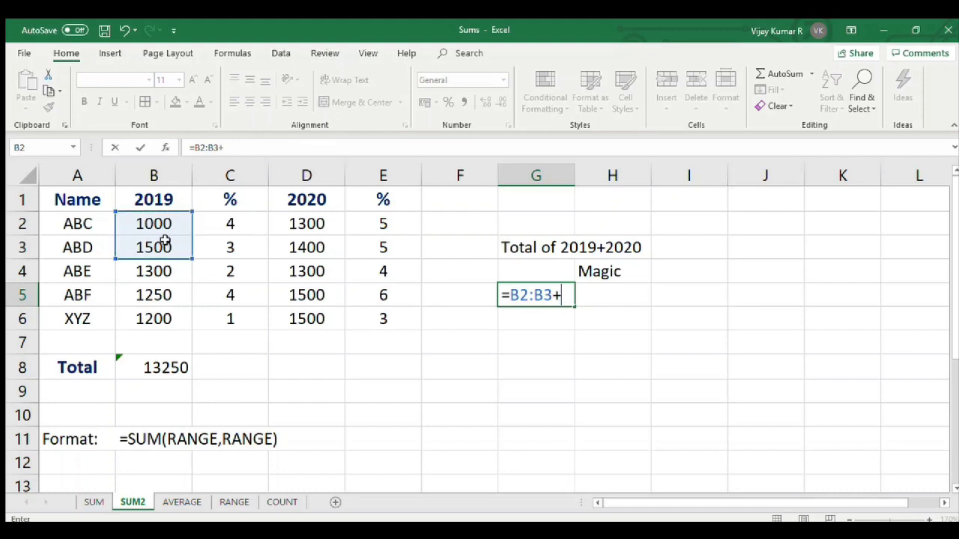
pyautogui.press('BackSpace')
pyautogui.press('BackSpace')
pyautogui.press('BackSpace')
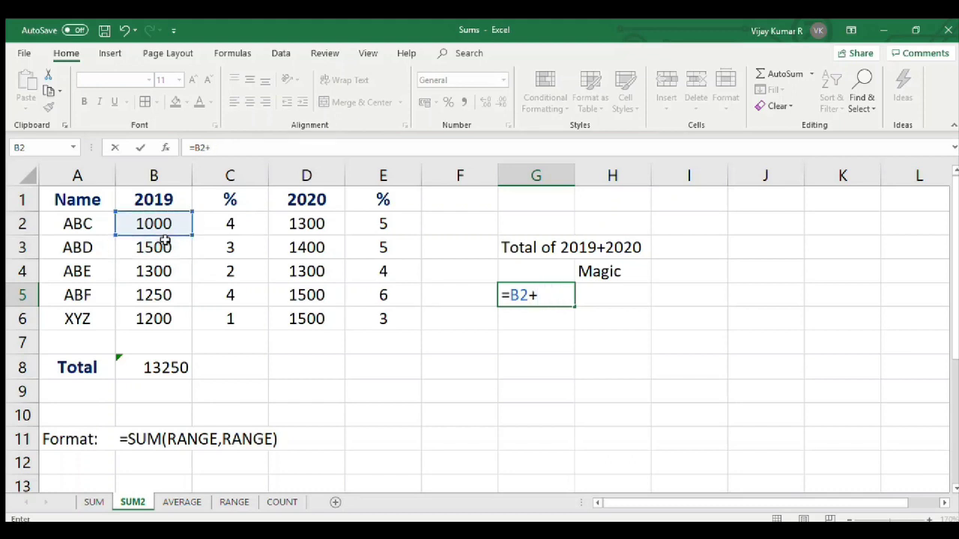
pyautogui.click(166, 246)
pyautogui.write('+')
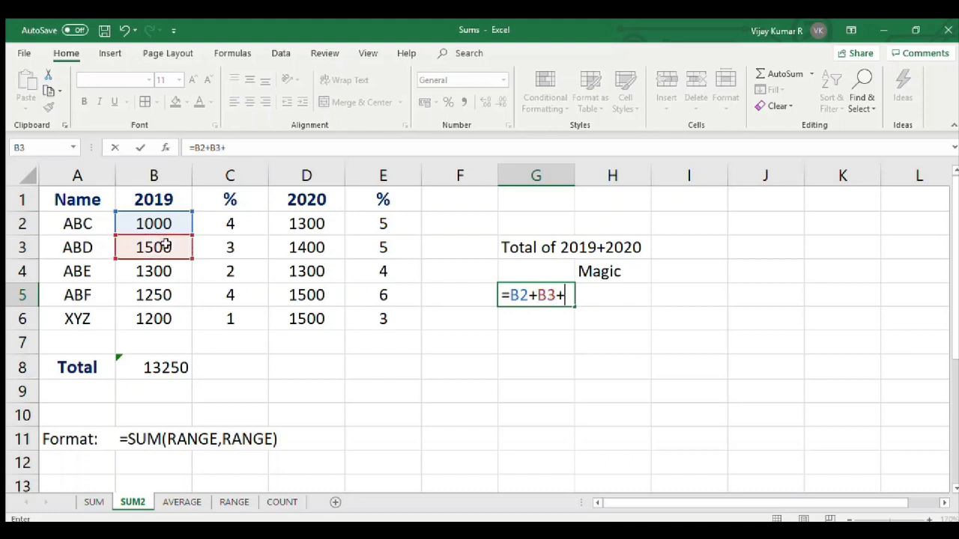
pyautogui.click(306, 224)
pyautogui.write('+')
pyautogui.click(303, 247)
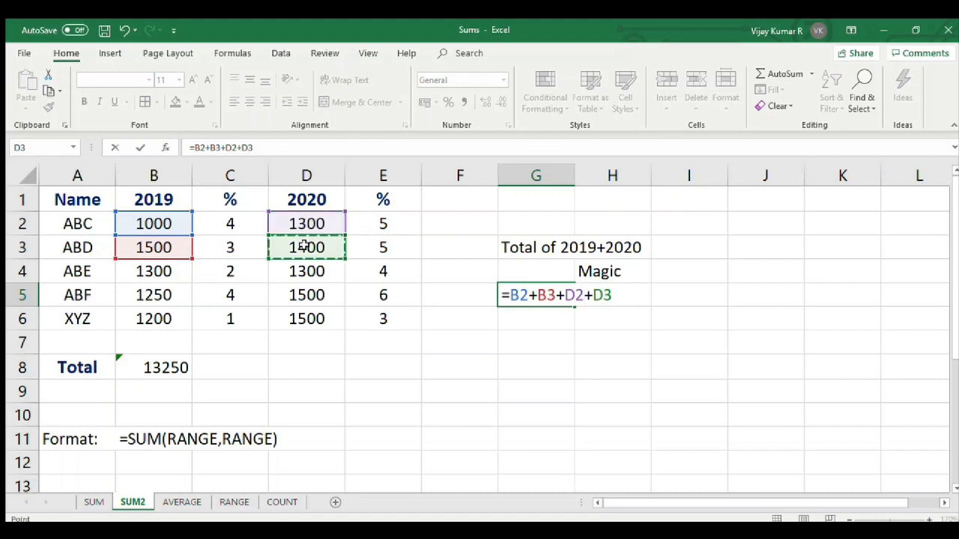
pyautogui.press('Return')
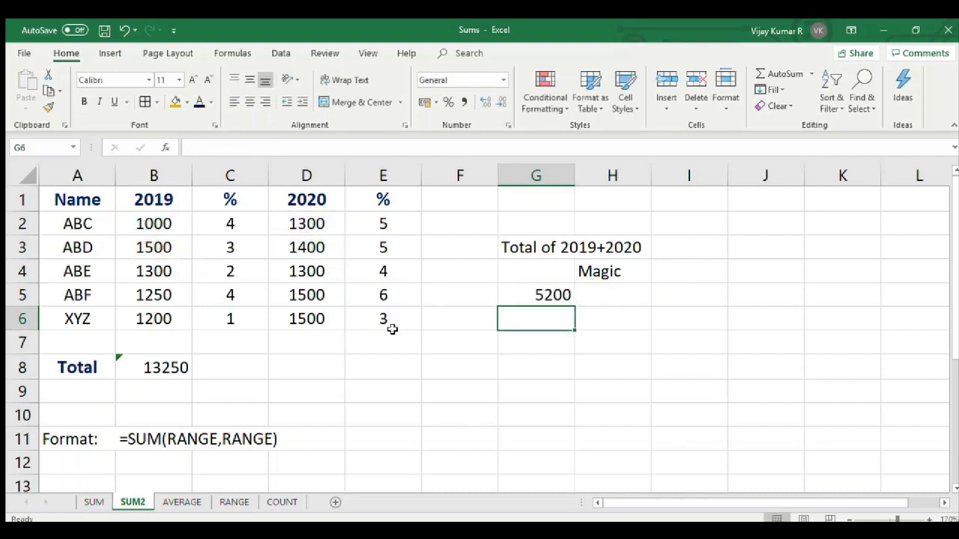
pyautogui.click(555, 295)
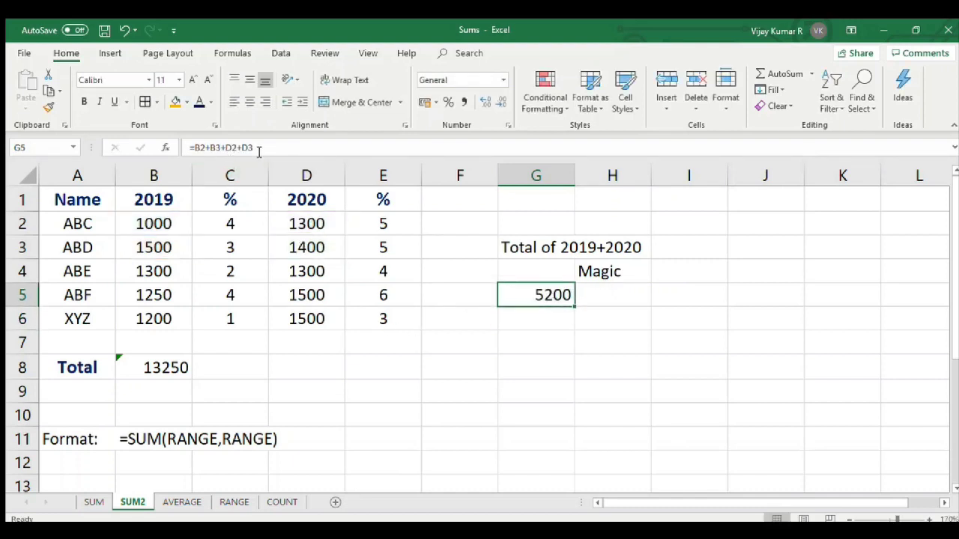
pyautogui.moveTo(254, 148); pyautogui.dragTo(124, 147)
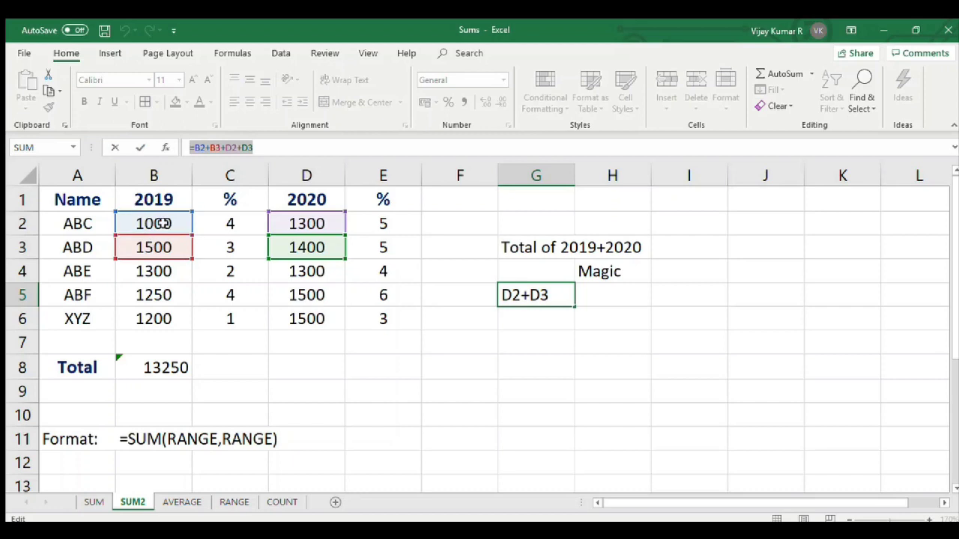
pyautogui.press('Return')
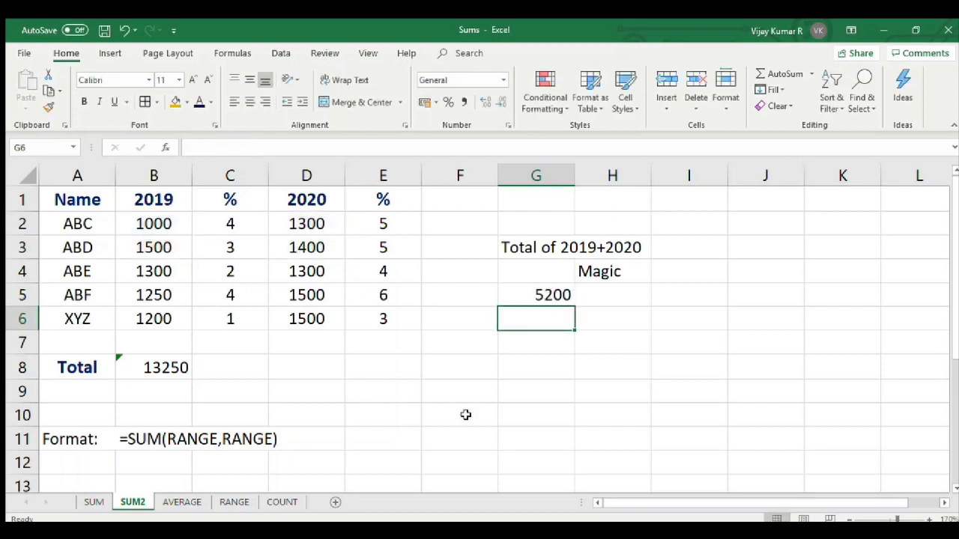
# - Enter the label "Total of B2+b3+d2+d4" in cell F7
pyautogui.click(576, 364)
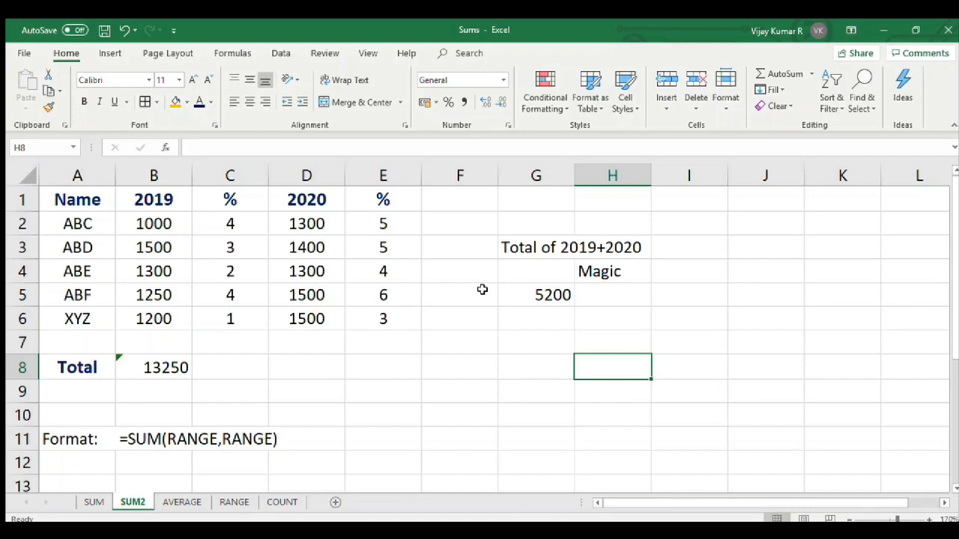
pyautogui.click(463, 349)
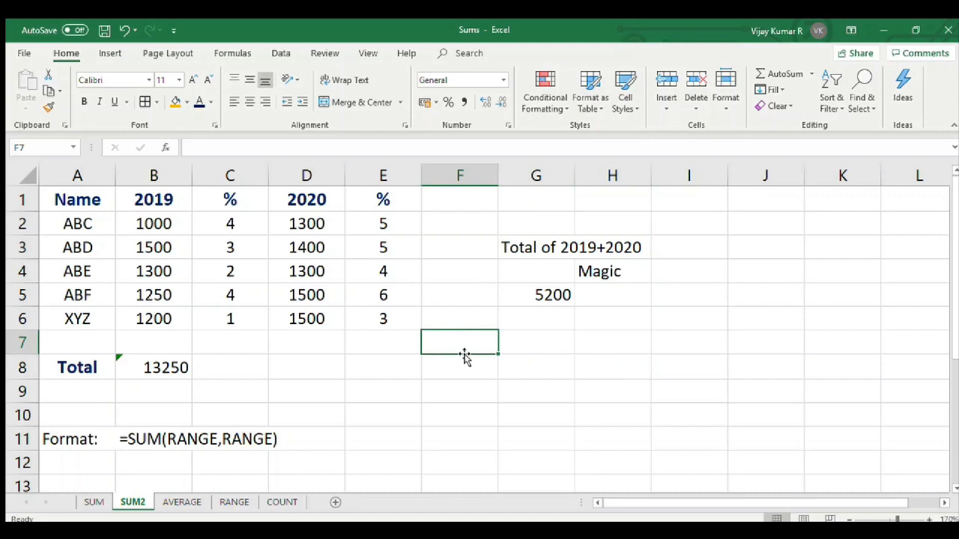
pyautogui.write('Total ')
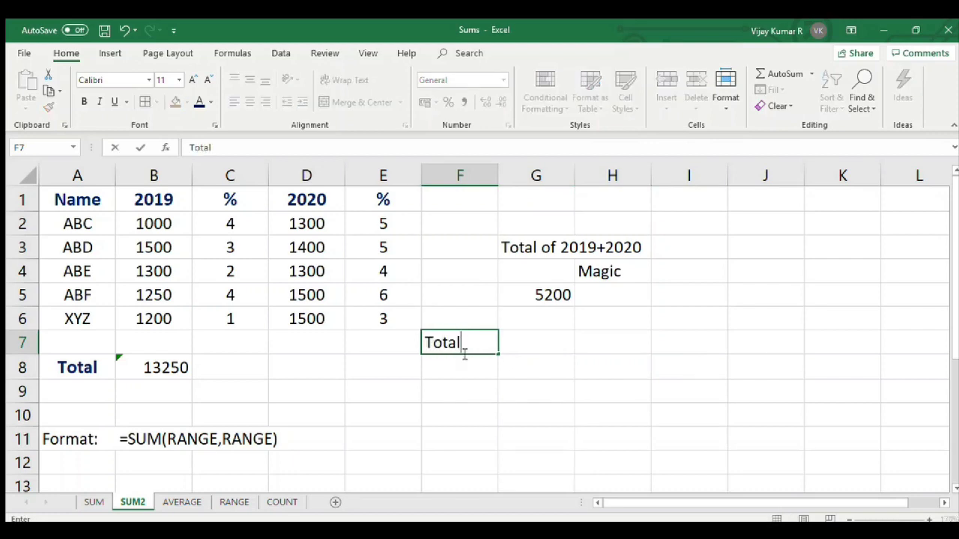
pyautogui.write('of B2')
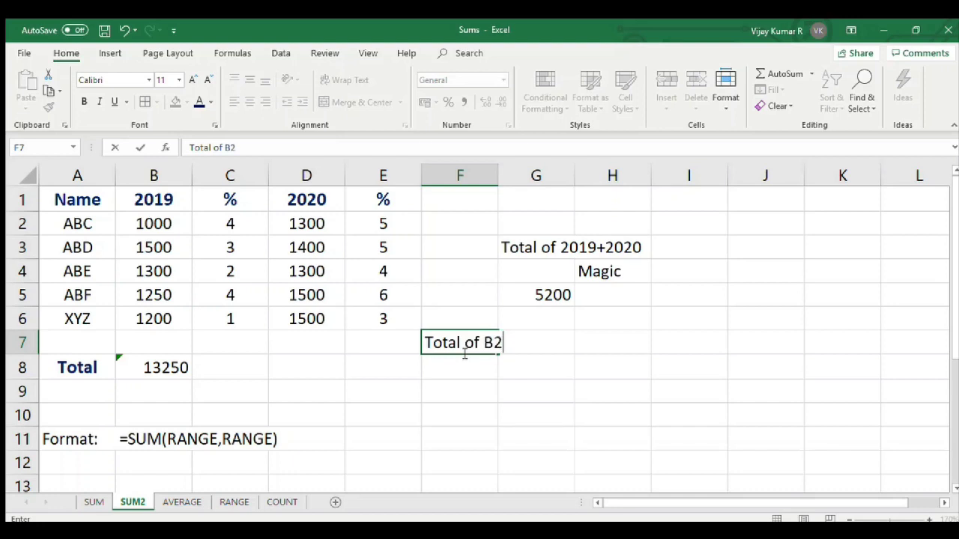
pyautogui.write('+b3+d2+')
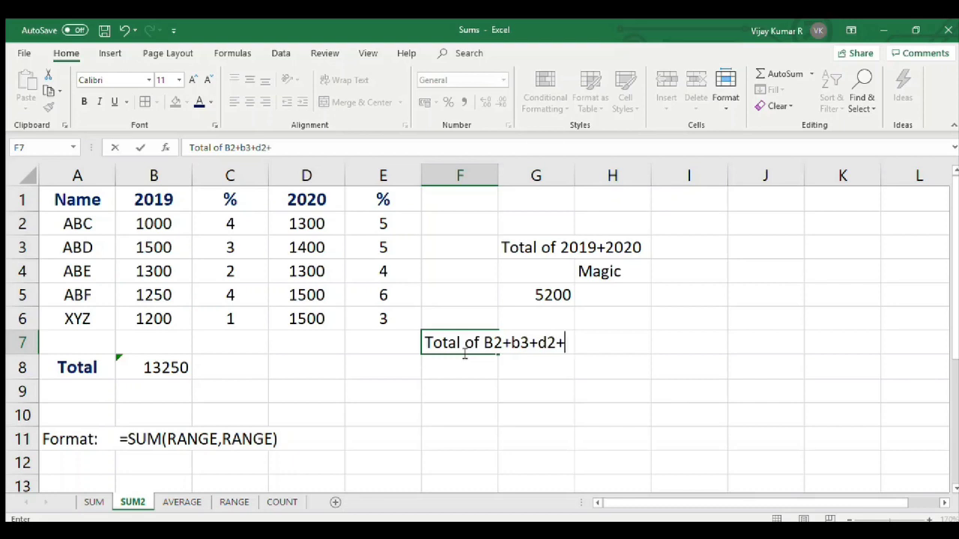
pyautogui.write('d4')
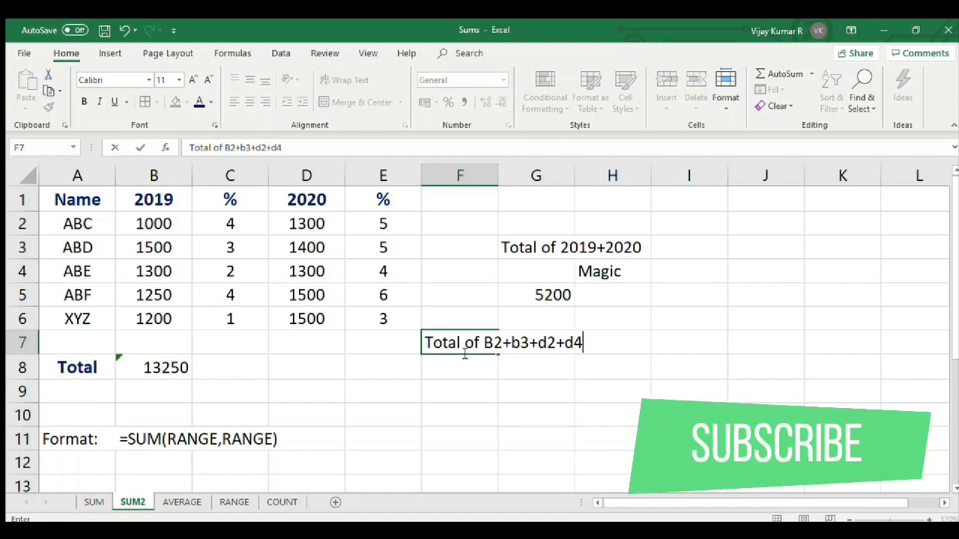
pyautogui.press('Tab')
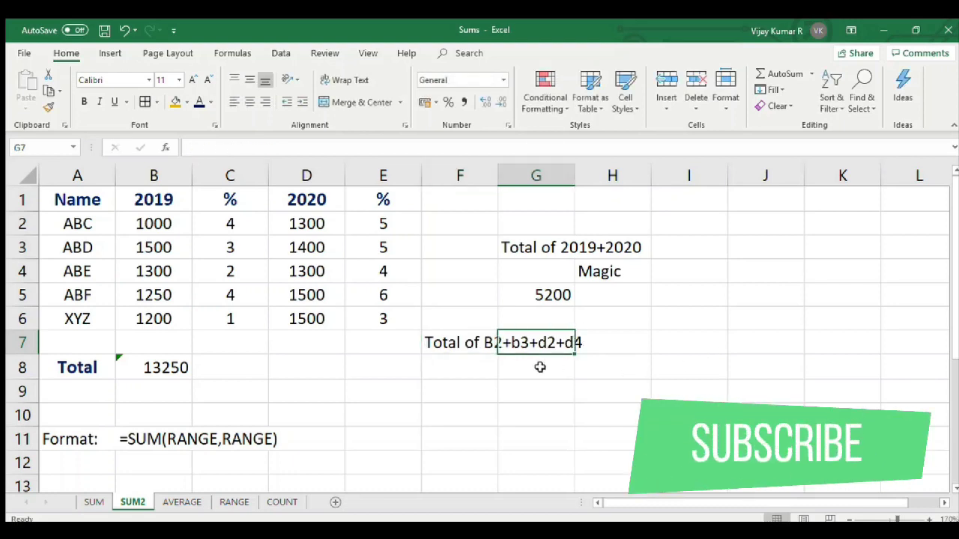
pyautogui.click(450, 344)
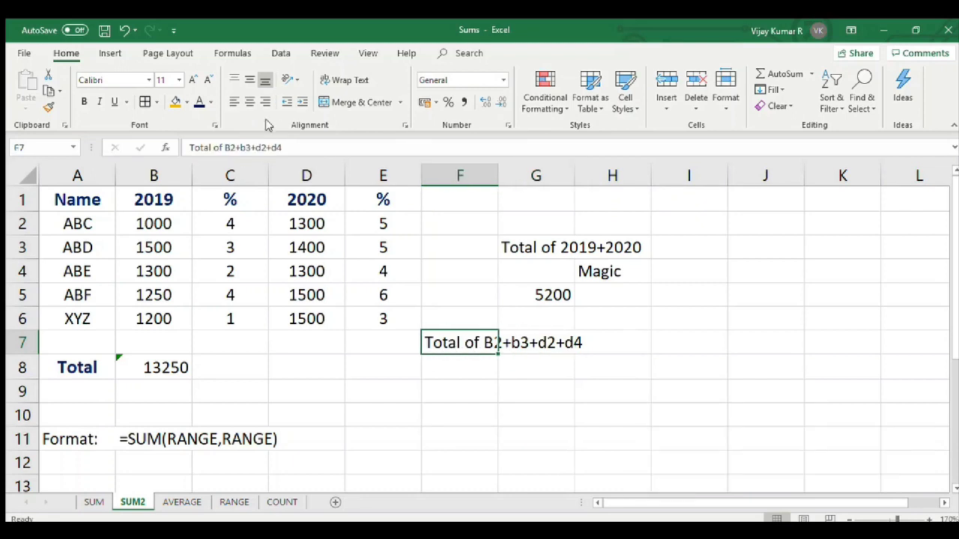
pyautogui.click(615, 341)
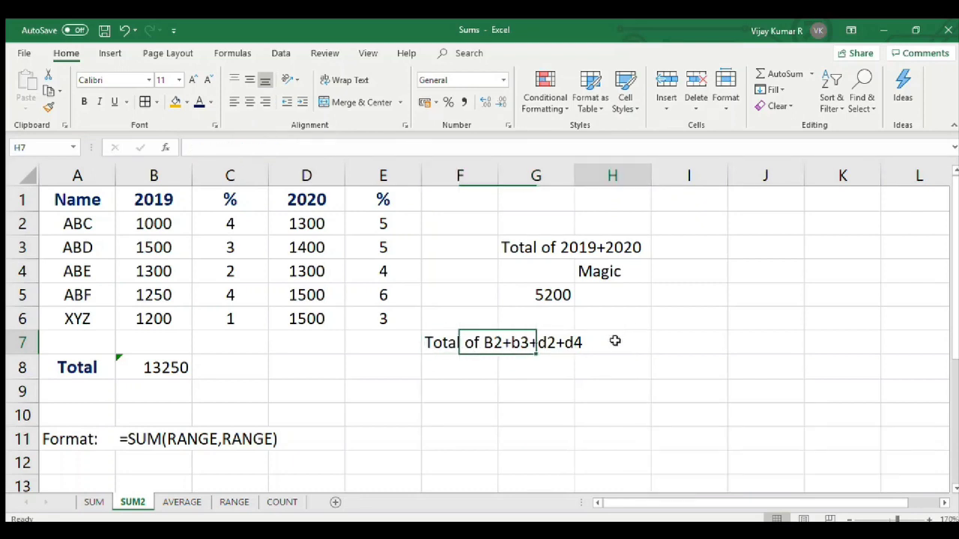
# - Add the four separate cells named in the label in G8 with the formula =B2+B3+D2+D4, and review that formula
pyautogui.click(524, 378)
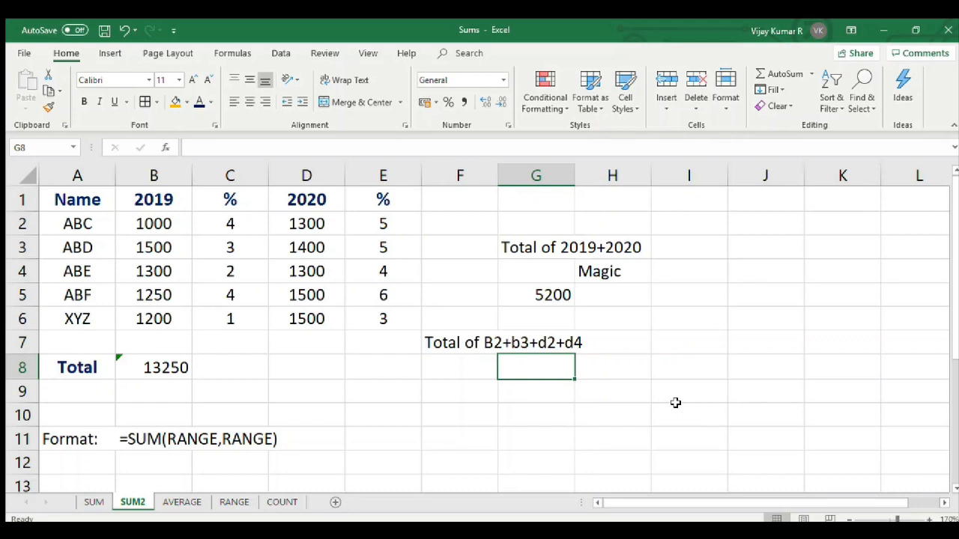
pyautogui.write('=')
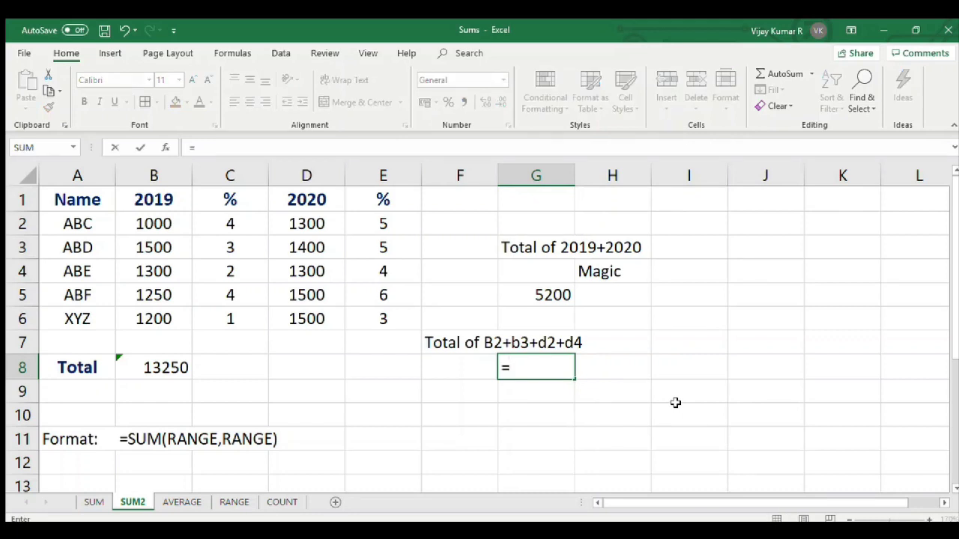
pyautogui.write('b2')
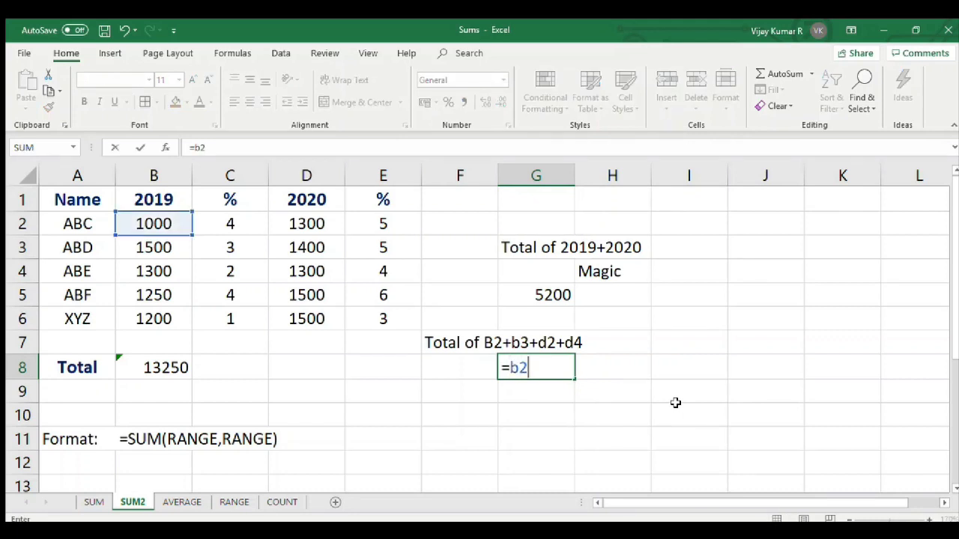
pyautogui.write('+b3+d2+d')
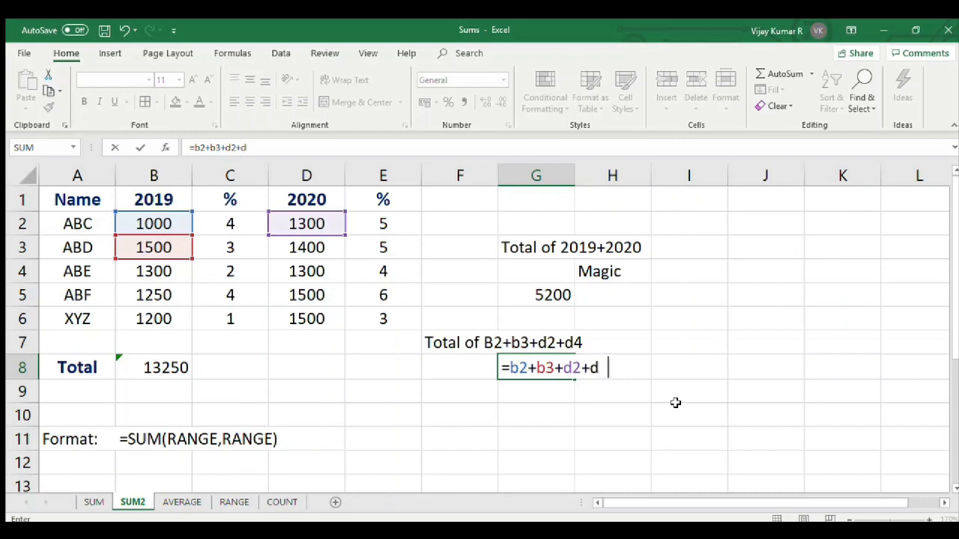
pyautogui.write('4')
pyautogui.press('Return')
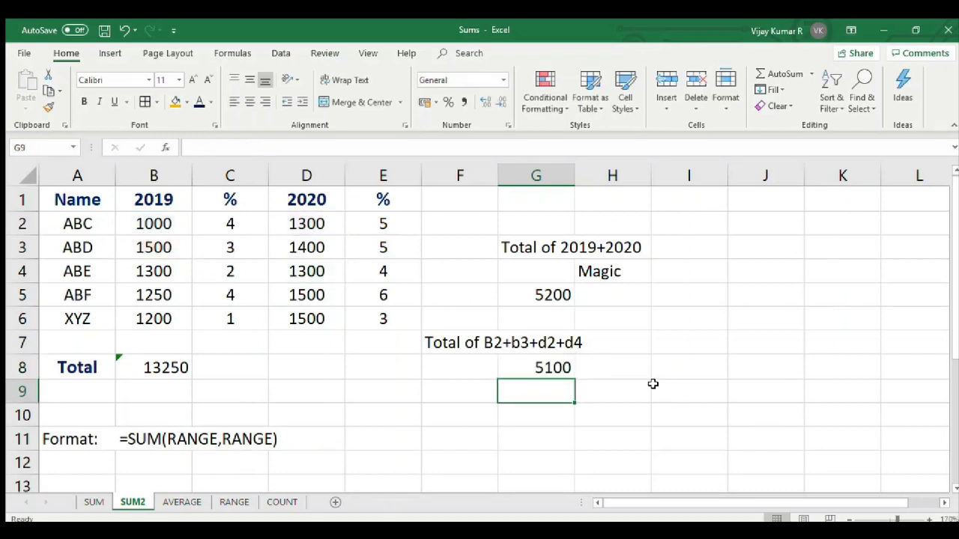
pyautogui.click(542, 367)
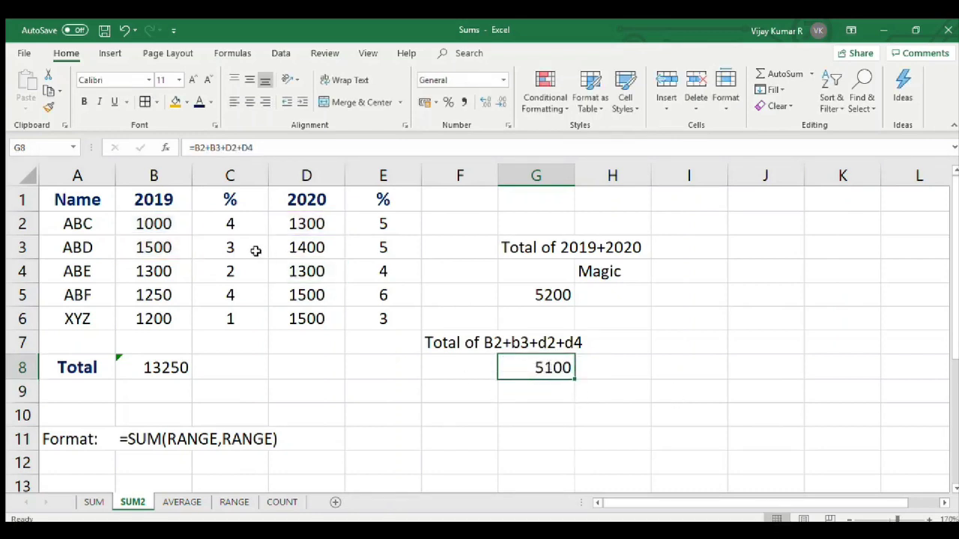
pyautogui.moveTo(299, 147); pyautogui.dragTo(3, 139)
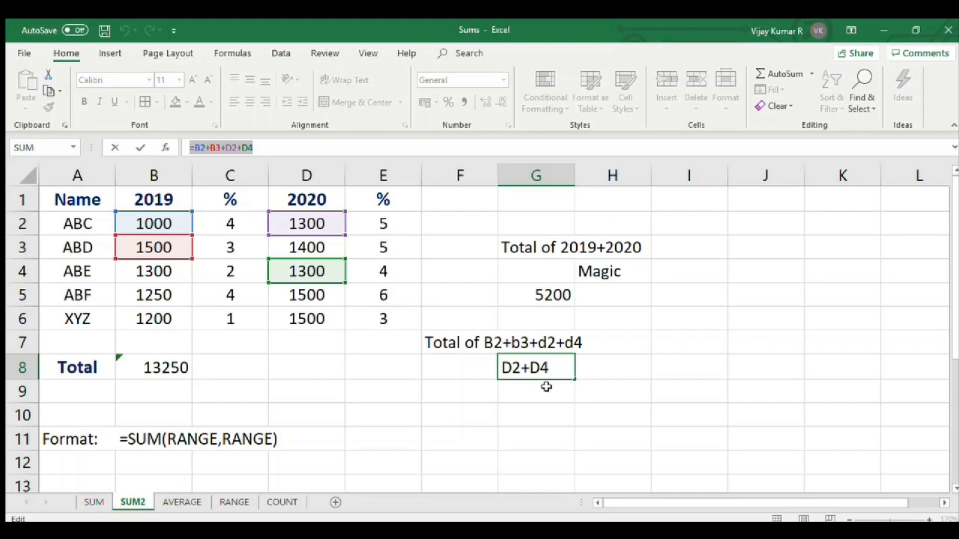
pyautogui.press('Return')
pyautogui.click(631, 385)
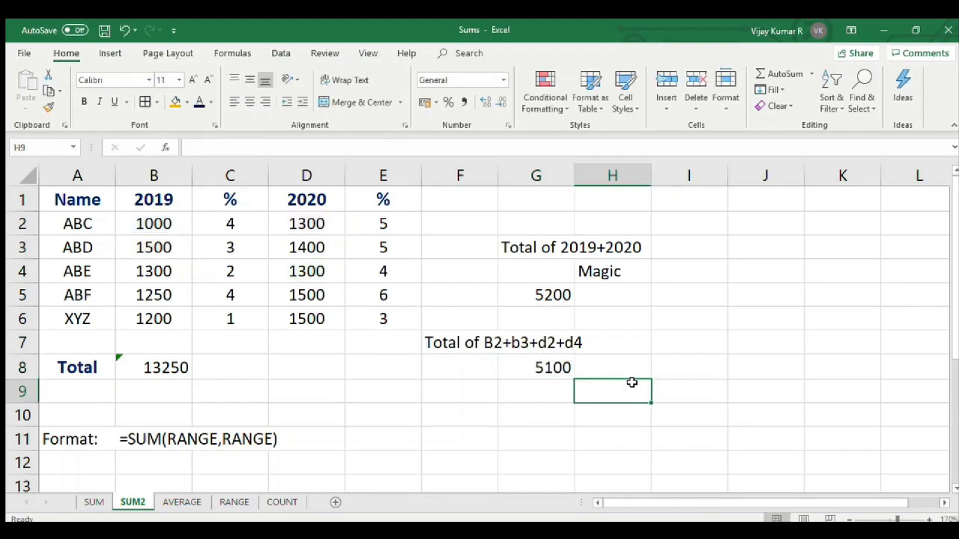
# - Switch to the AVERAGE sheet and examine the AVERAGE and AVERAGEA format notes in G2 and G3
pyautogui.click(183, 502)
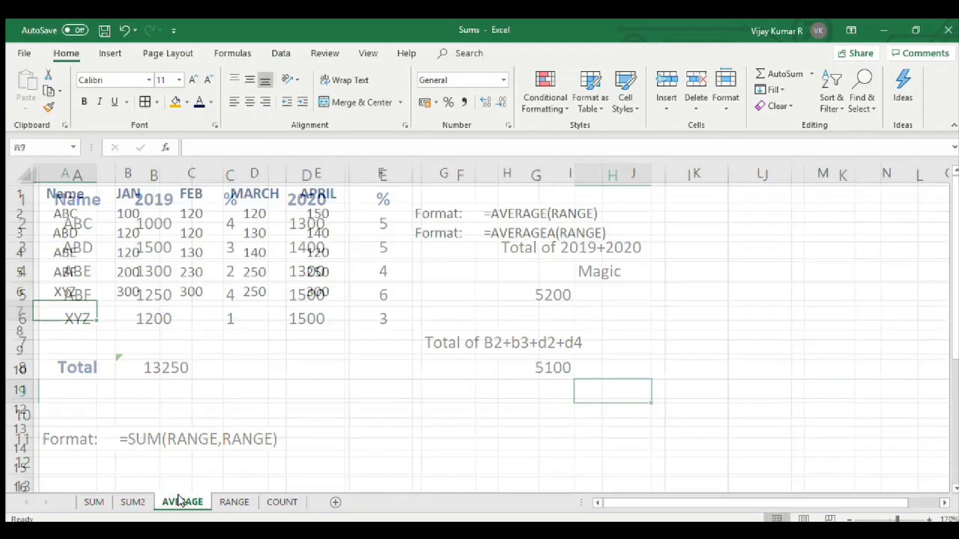
pyautogui.click(257, 350)
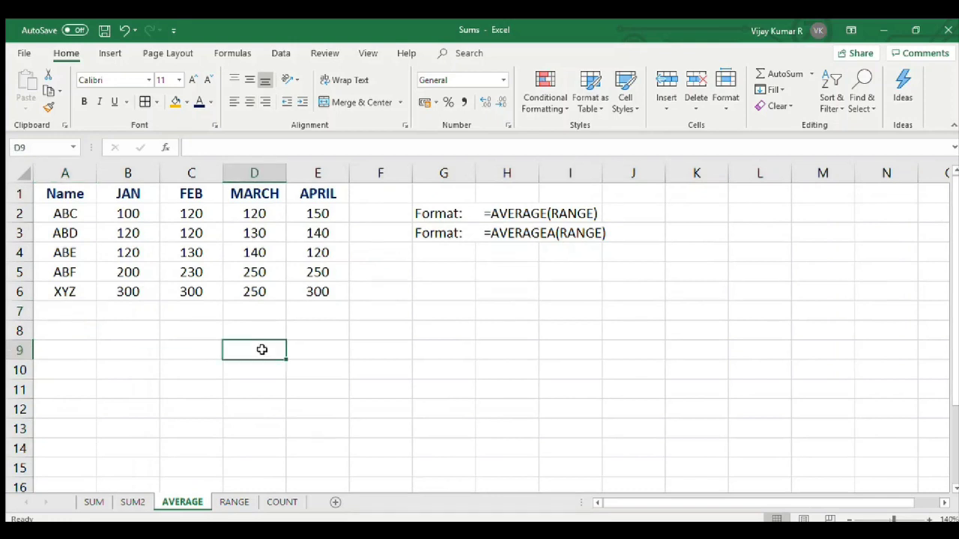
pyautogui.click(443, 213)
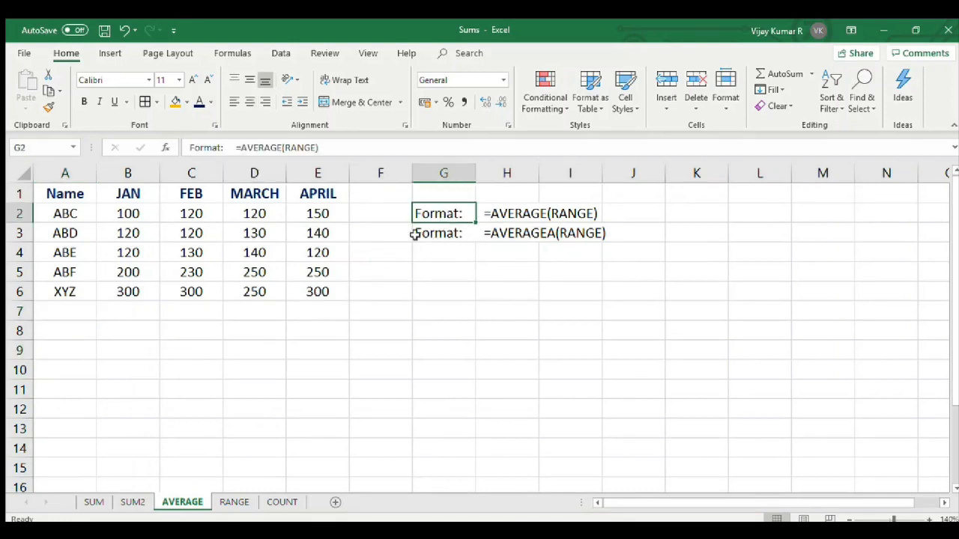
pyautogui.doubleClick(241, 147)
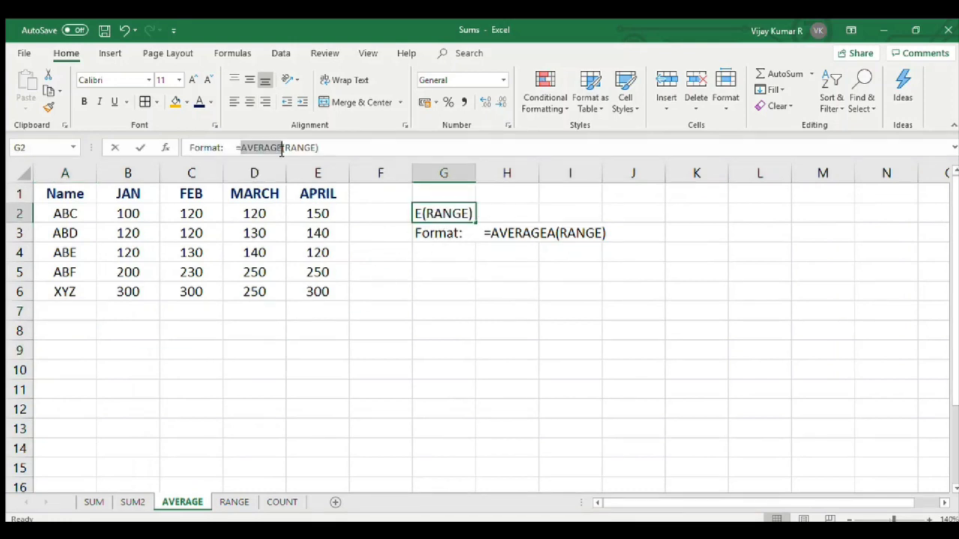
pyautogui.click(407, 234)
pyautogui.moveTo(244, 150); pyautogui.dragTo(285, 150)
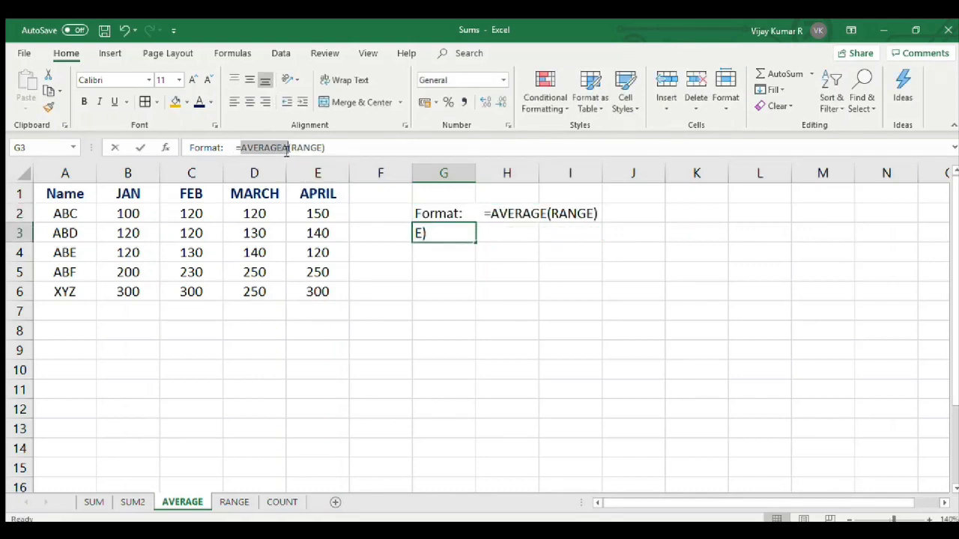
pyautogui.click(521, 303)
# - Autofit column G to the width of its two format notes
pyautogui.doubleClick(476, 174)
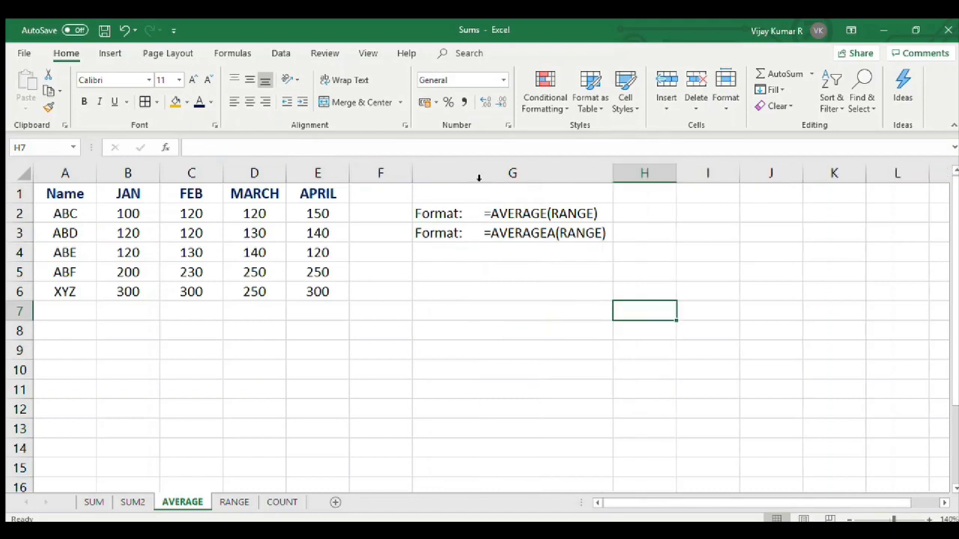
pyautogui.click(513, 323)
pyautogui.click(496, 235)
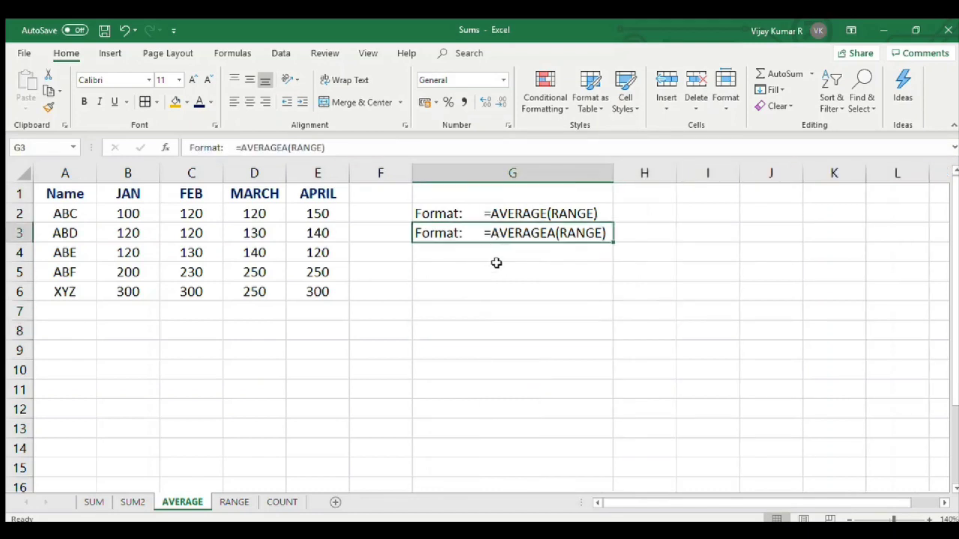
pyautogui.click(546, 207)
pyautogui.click(542, 255)
pyautogui.click(485, 375)
pyautogui.click(486, 388)
# - Enter the row label "Average" in cell A7, below the XYZ row
pyautogui.click(75, 317)
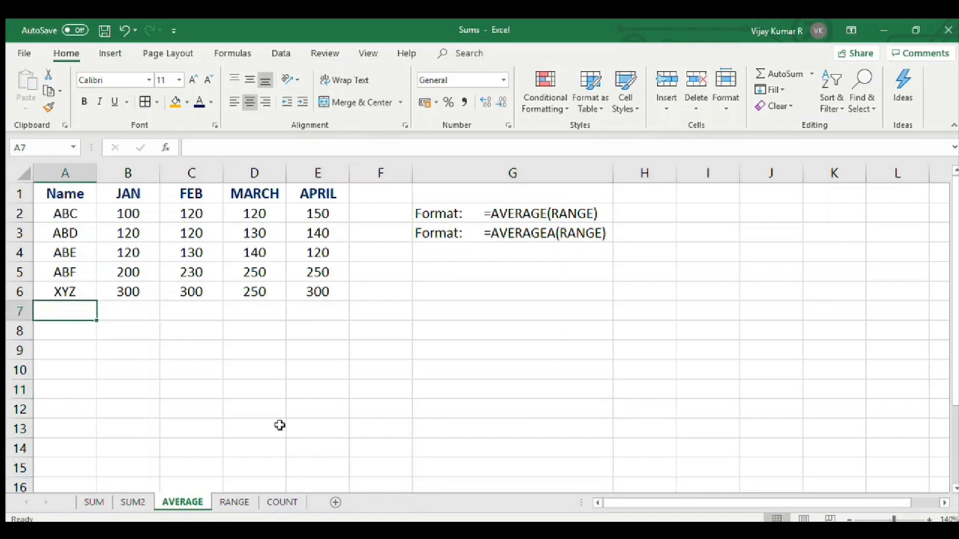
pyautogui.write('Average')
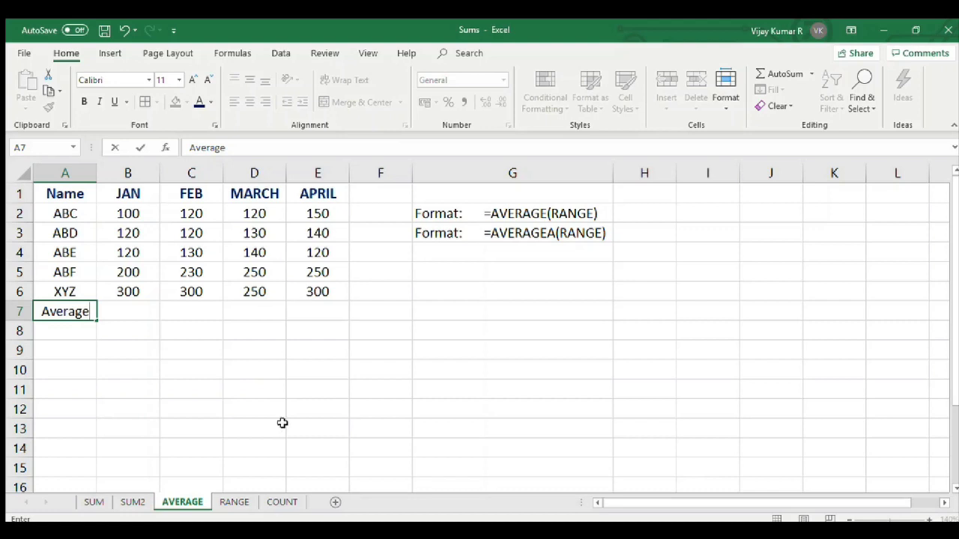
pyautogui.press('Tab')
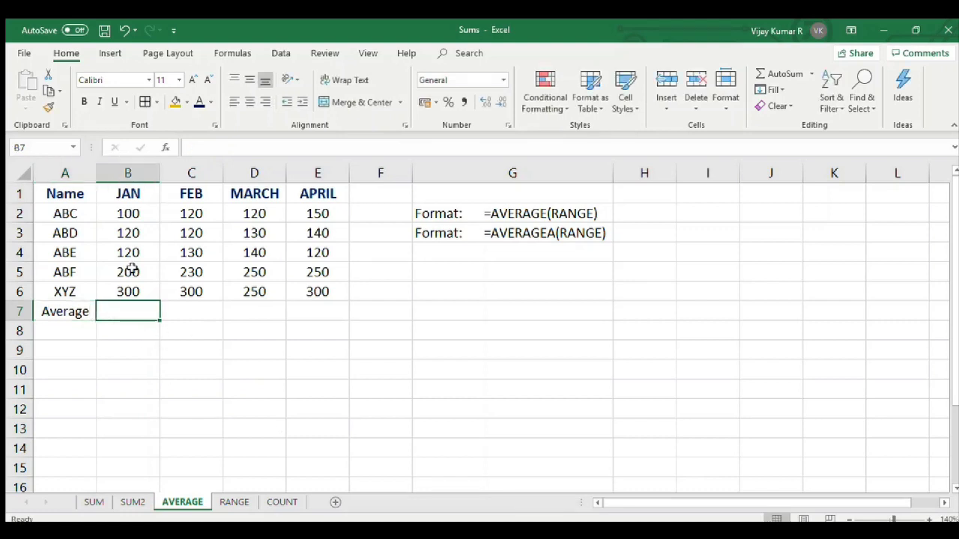
# - Average the JAN column in cell B7 with the formula =AVERAGE(B2:B6)
pyautogui.moveTo(139, 214); pyautogui.dragTo(133, 291)
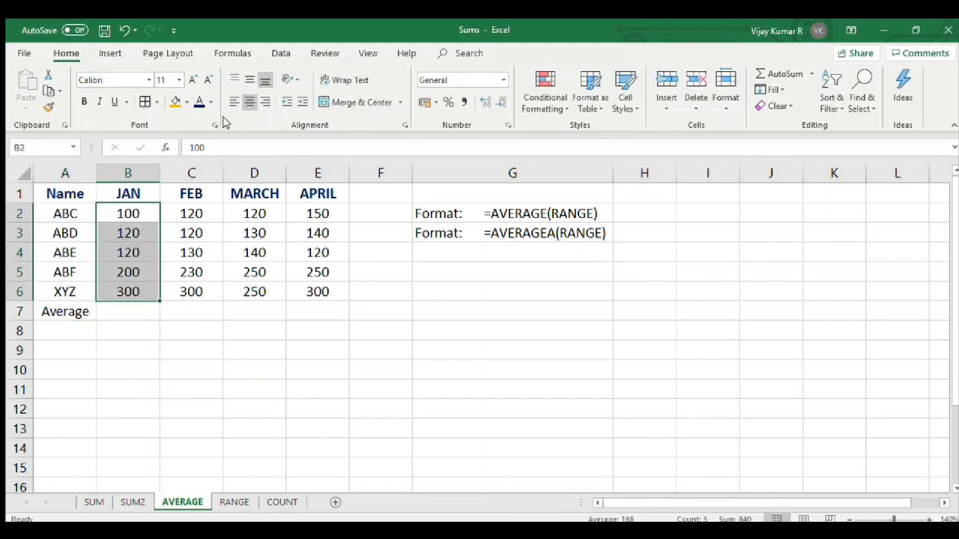
pyautogui.click(183, 345)
pyautogui.moveTo(137, 374); pyautogui.dragTo(137, 384)
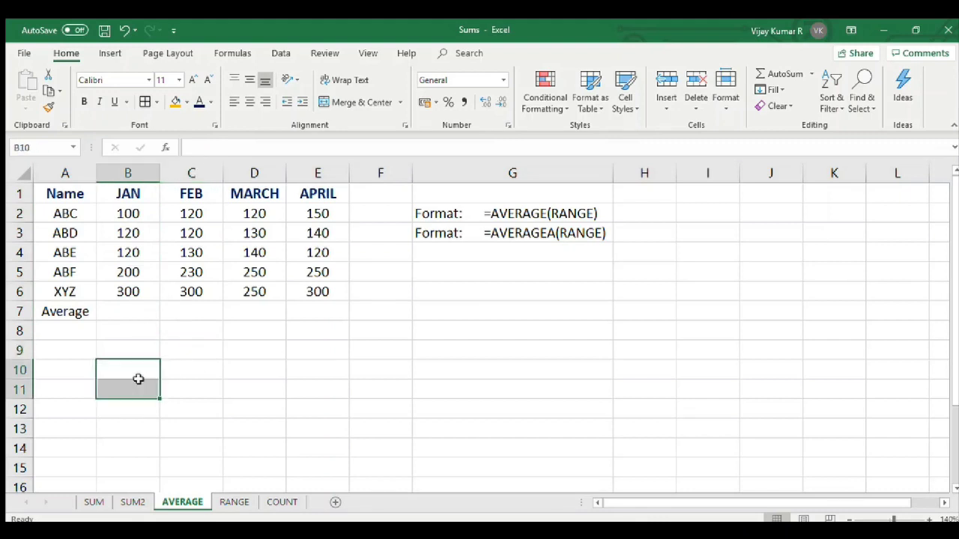
pyautogui.click(137, 313)
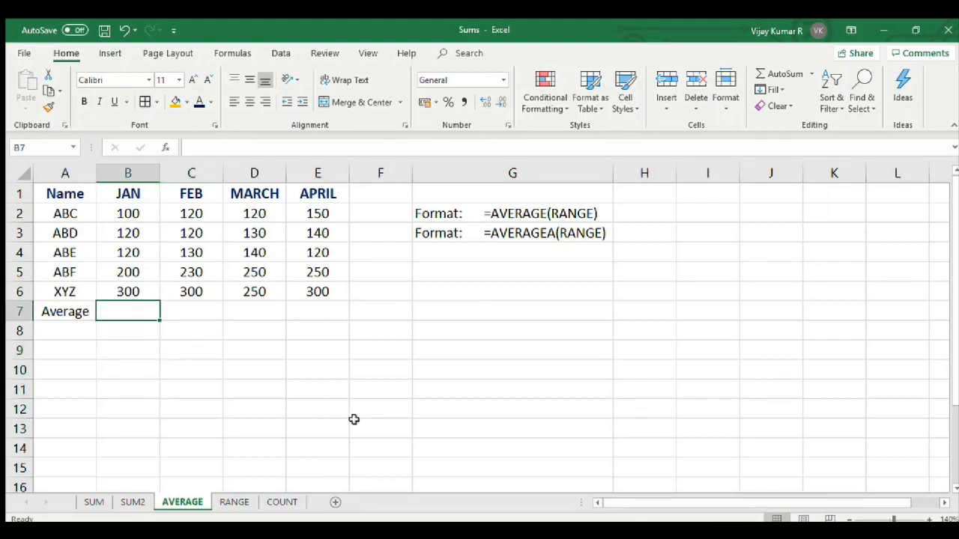
pyautogui.write('=average(')
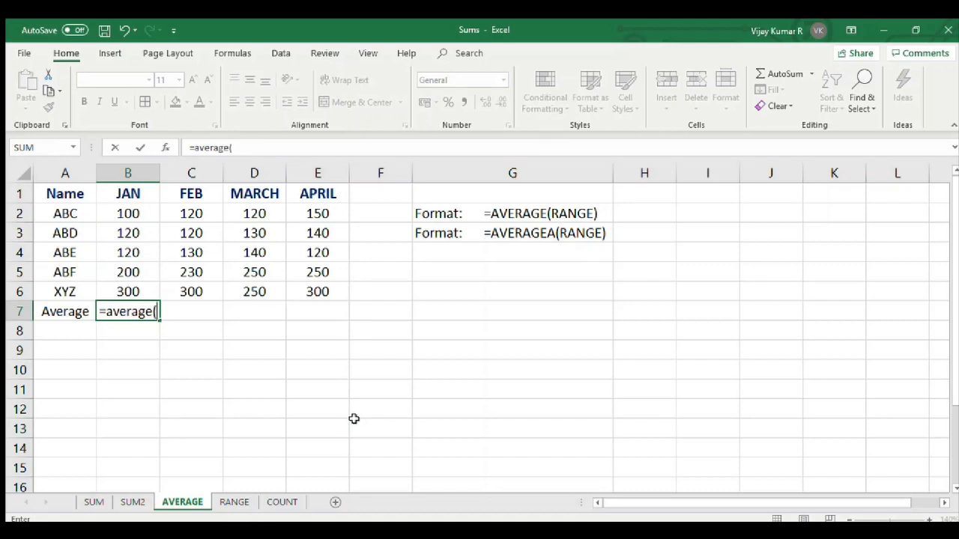
pyautogui.moveTo(141, 214); pyautogui.dragTo(145, 289)
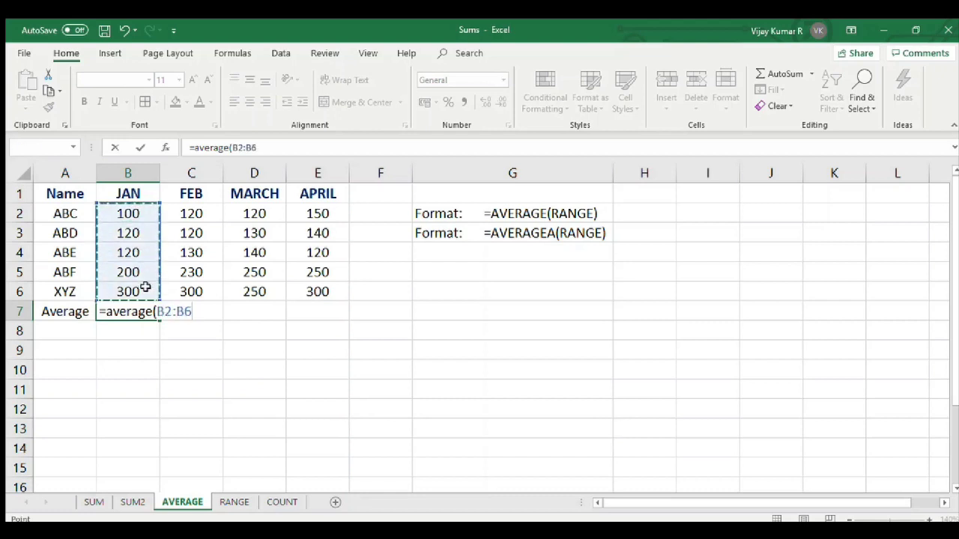
pyautogui.write(')')
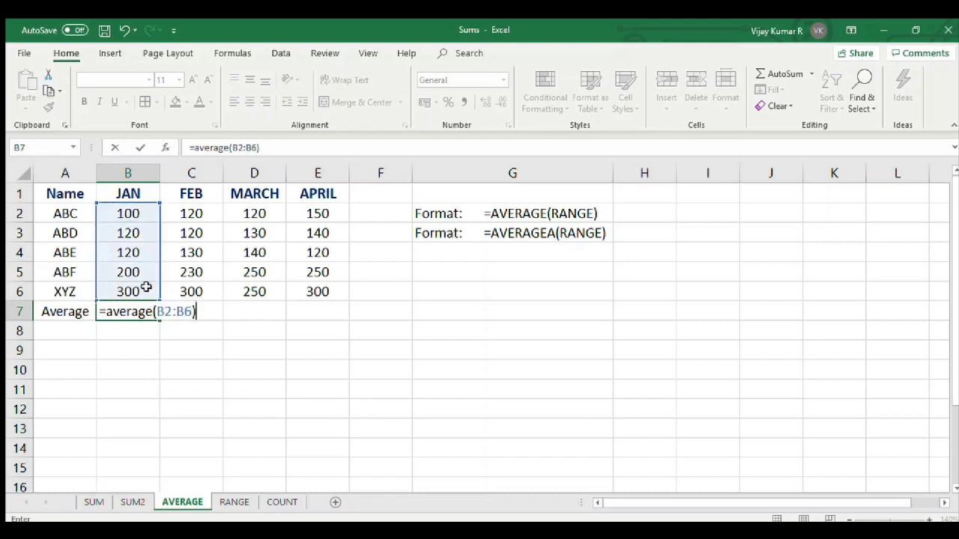
pyautogui.press('Return')
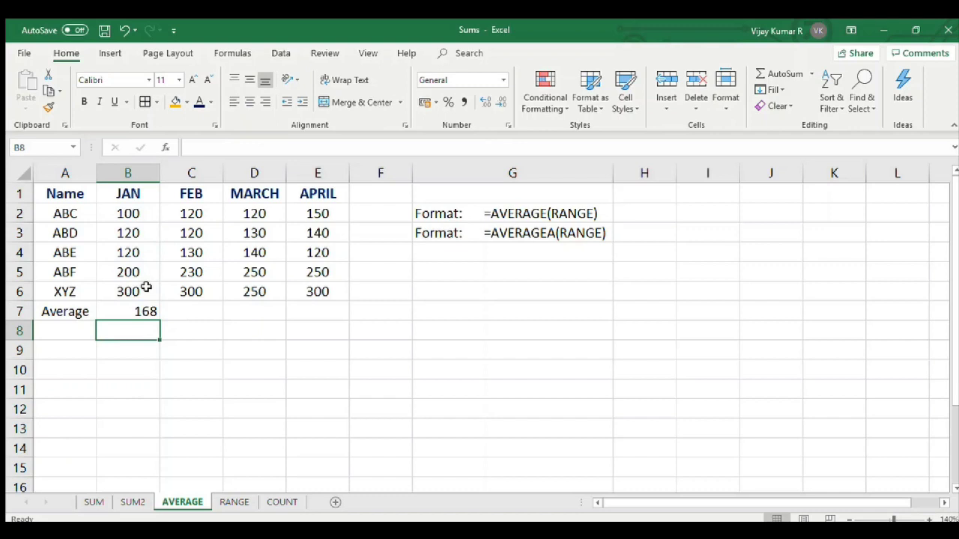
# - Average the ABC row's four months in cell F2 with the formula =AVERAGE(B2:E2)
pyautogui.click(388, 213)
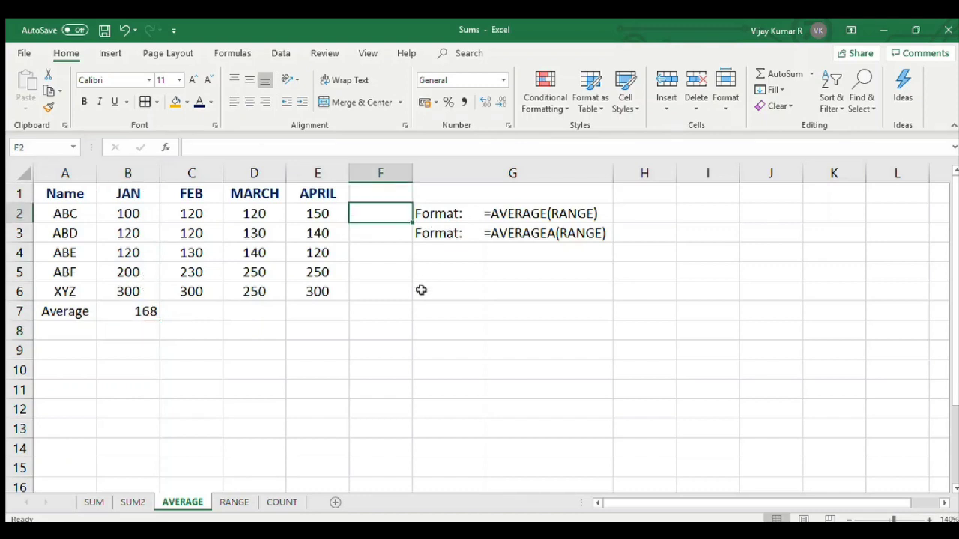
pyautogui.write('=a')
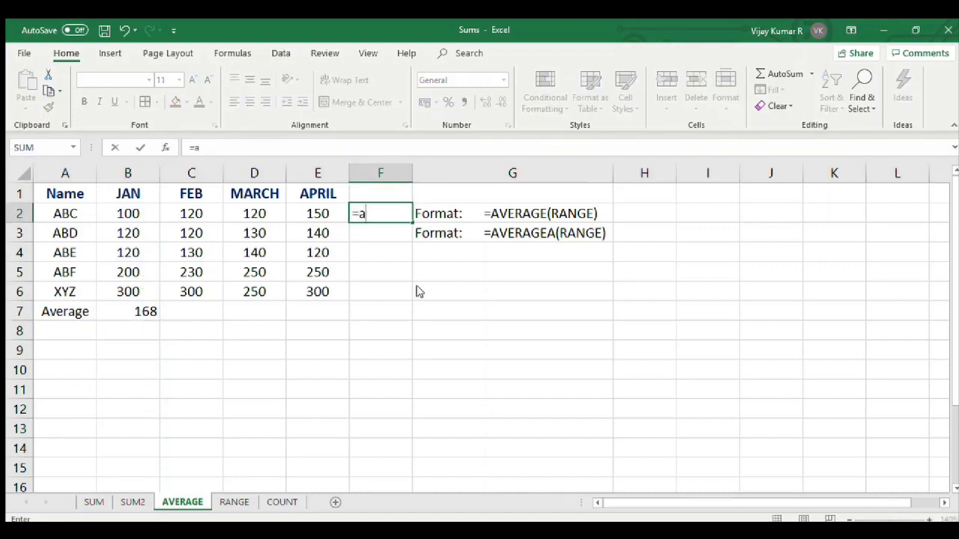
pyautogui.write('verage(')
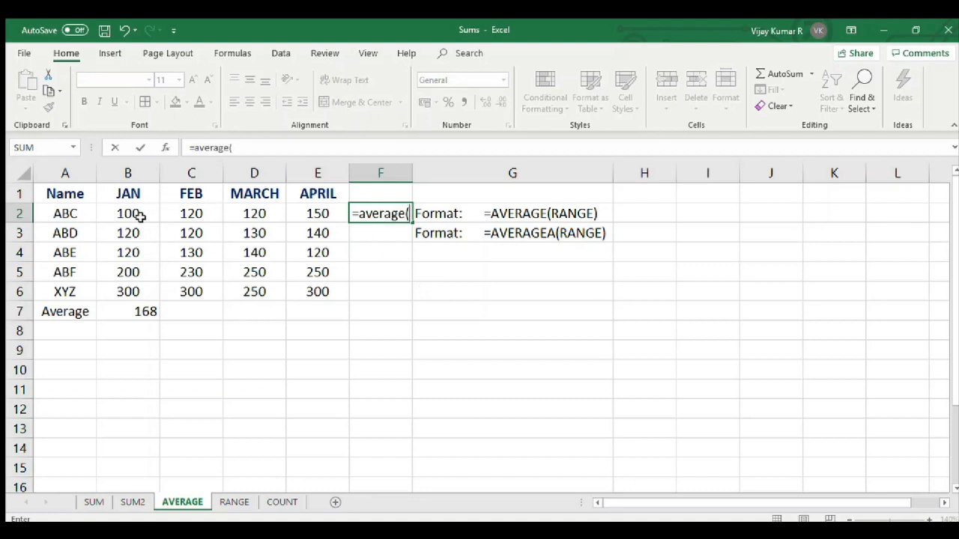
pyautogui.moveTo(135, 214); pyautogui.dragTo(311, 221)
pyautogui.write(')')
pyautogui.press('Return')
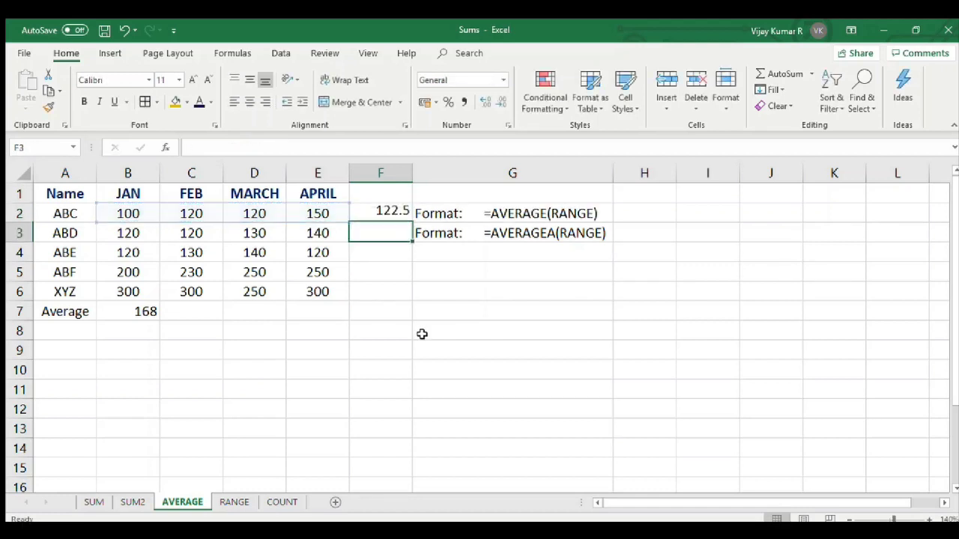
# - Fill the F2 row average down to F6 and the B7 column average across to E7
pyautogui.click(383, 214)
pyautogui.moveTo(412, 223); pyautogui.dragTo(400, 298)
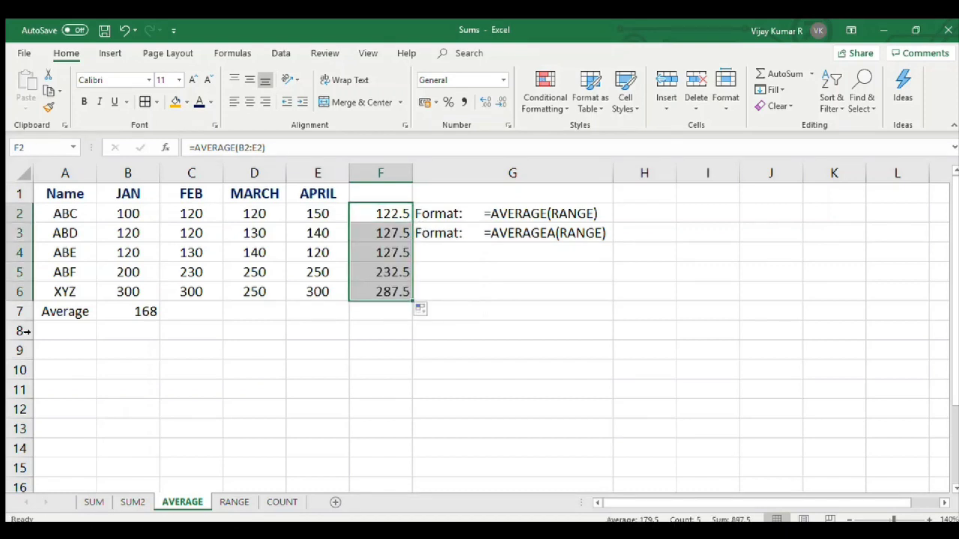
pyautogui.click(125, 312)
pyautogui.moveTo(160, 320); pyautogui.dragTo(325, 313)
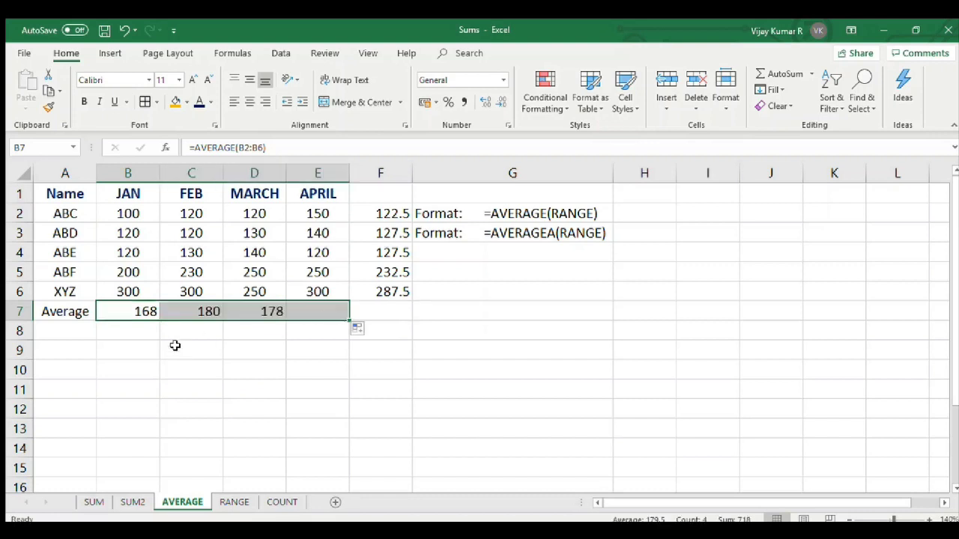
pyautogui.click(481, 374)
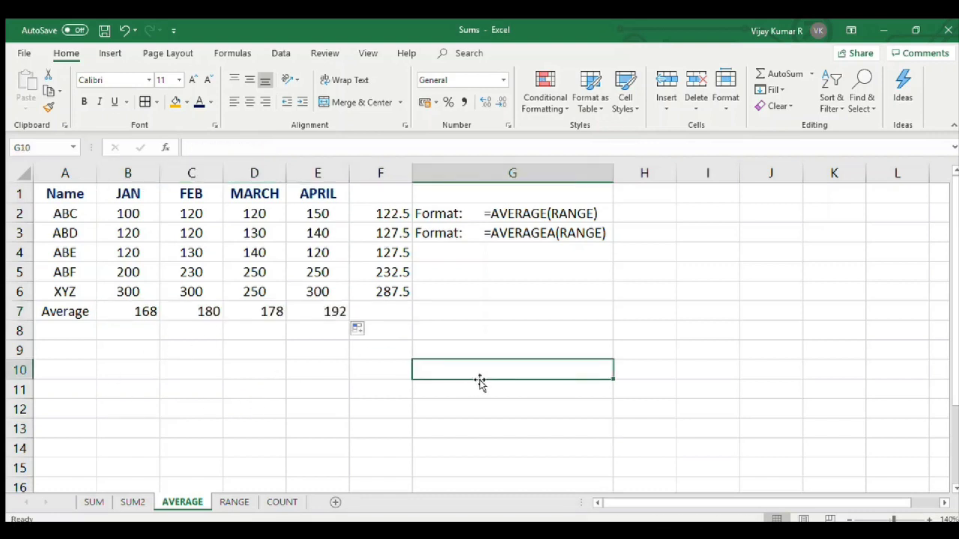
# - Enter the label "AverageA", without a space, in cell C10 below the table
pyautogui.click(200, 370)
pyautogui.write('Ave')
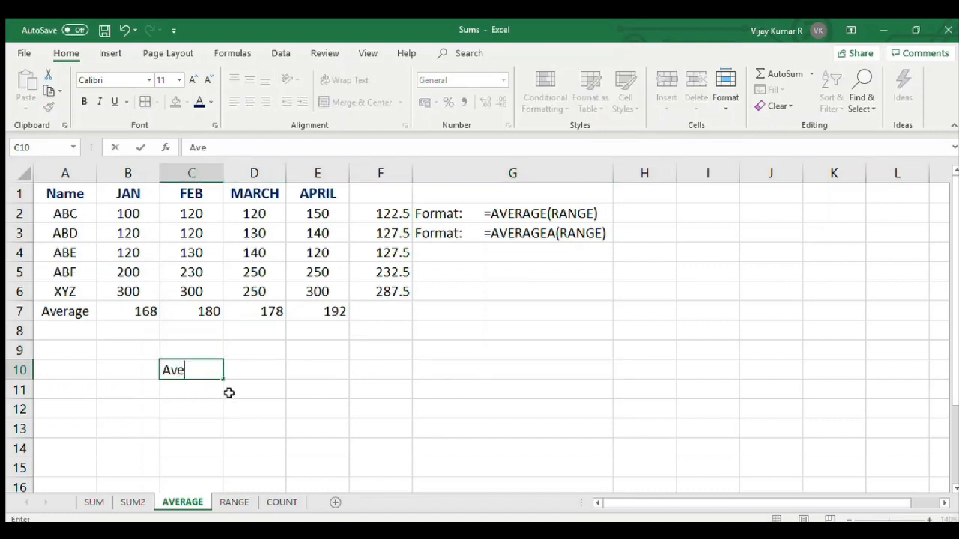
pyautogui.write('rage A')
pyautogui.press('Left')
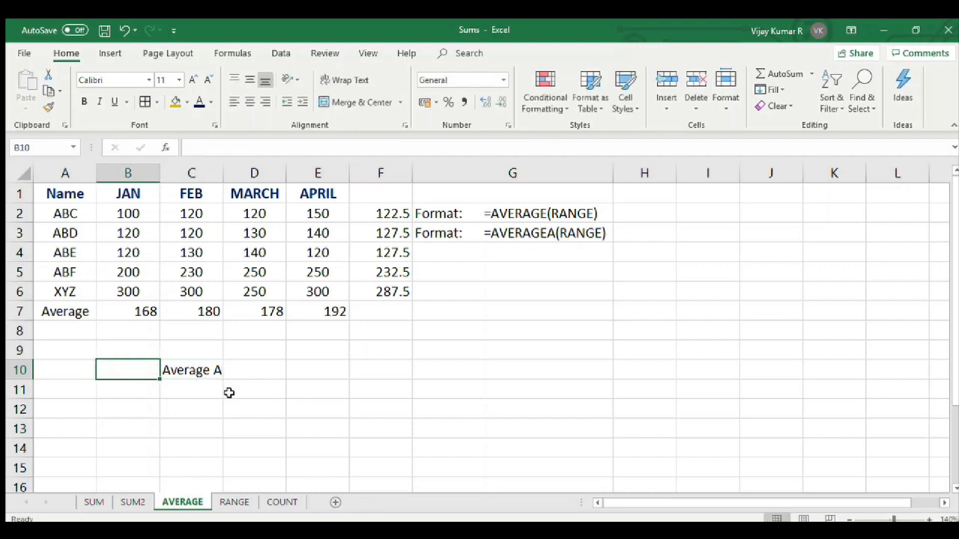
pyautogui.press('Right')
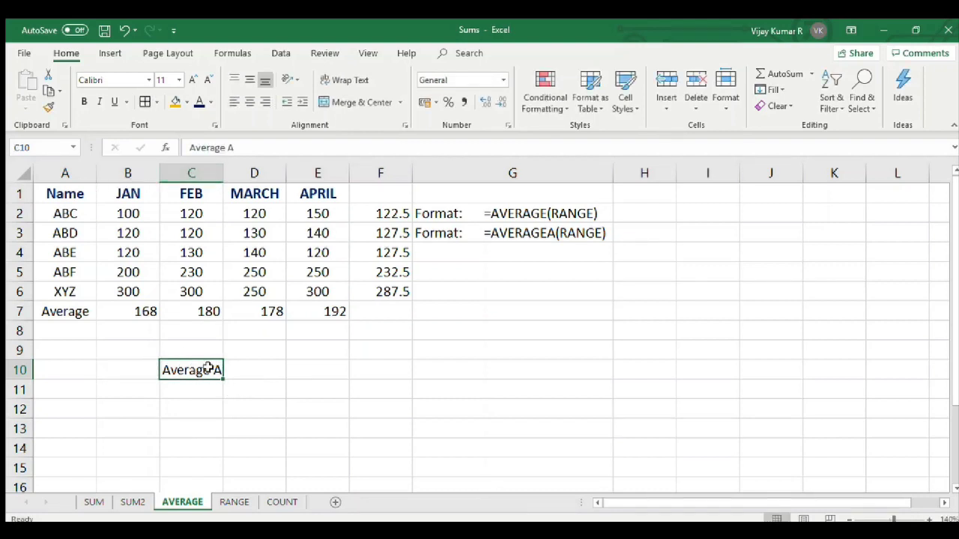
pyautogui.doubleClick(210, 368)
pyautogui.press('Delete')
pyautogui.click(256, 371)
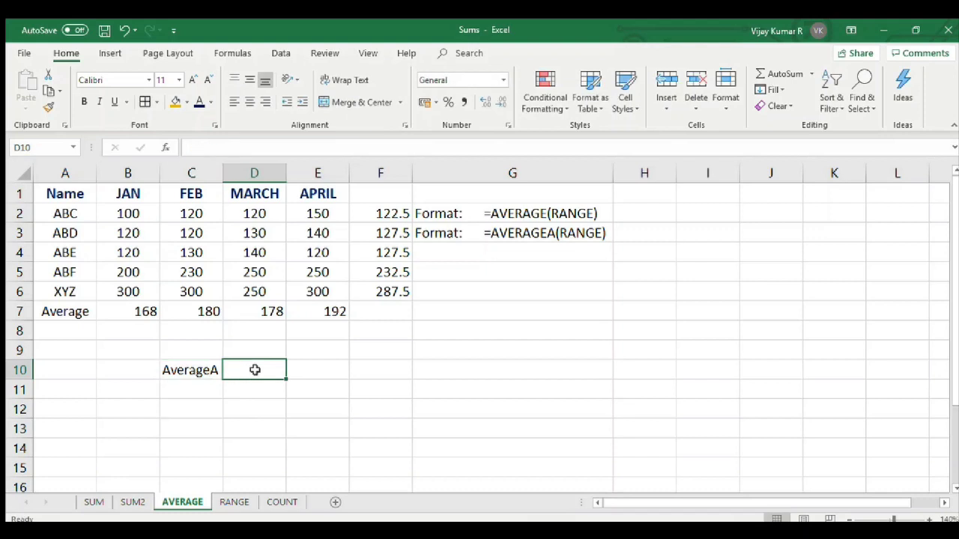
# - Start an example column with the header "EX" in I3 and fill I4:I8 with the value 100
pyautogui.click(646, 250)
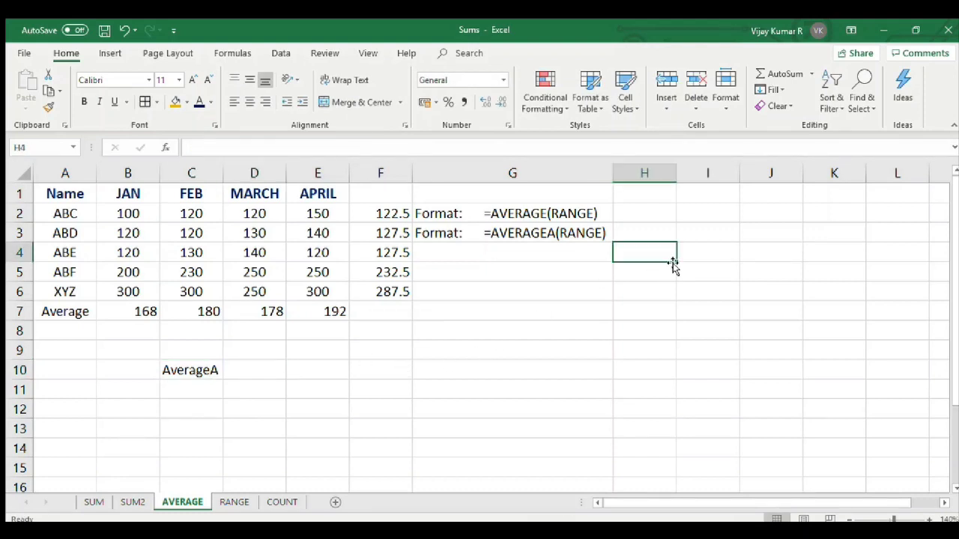
pyautogui.click(708, 231)
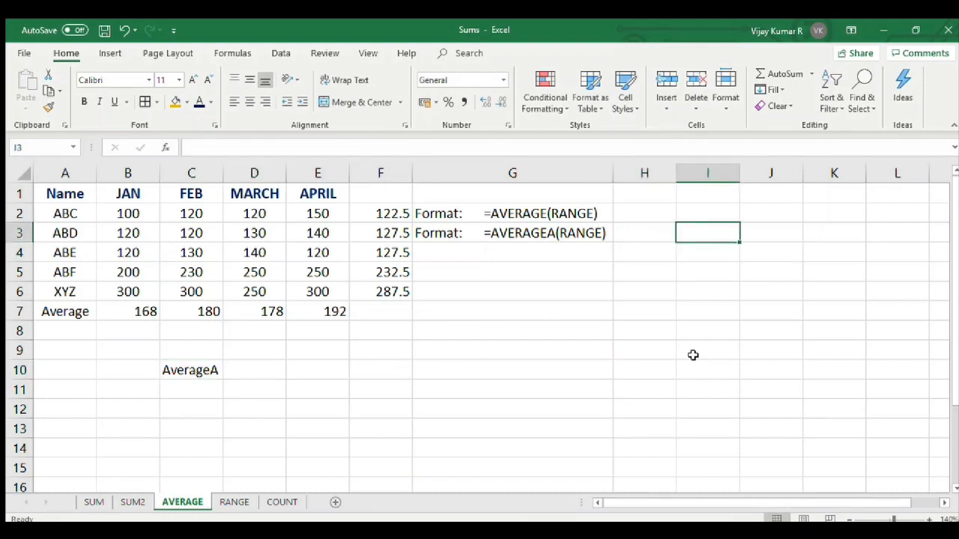
pyautogui.write('EX')
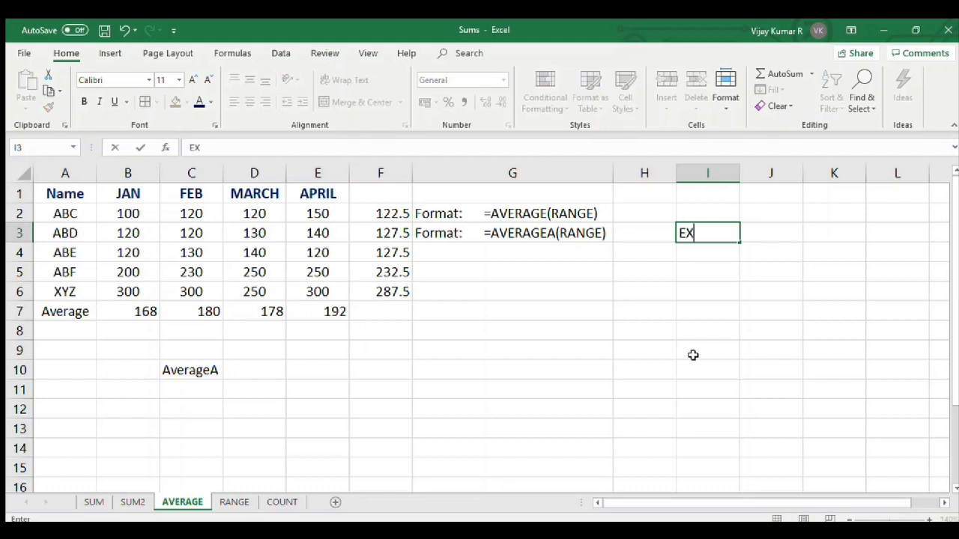
pyautogui.press('Return')
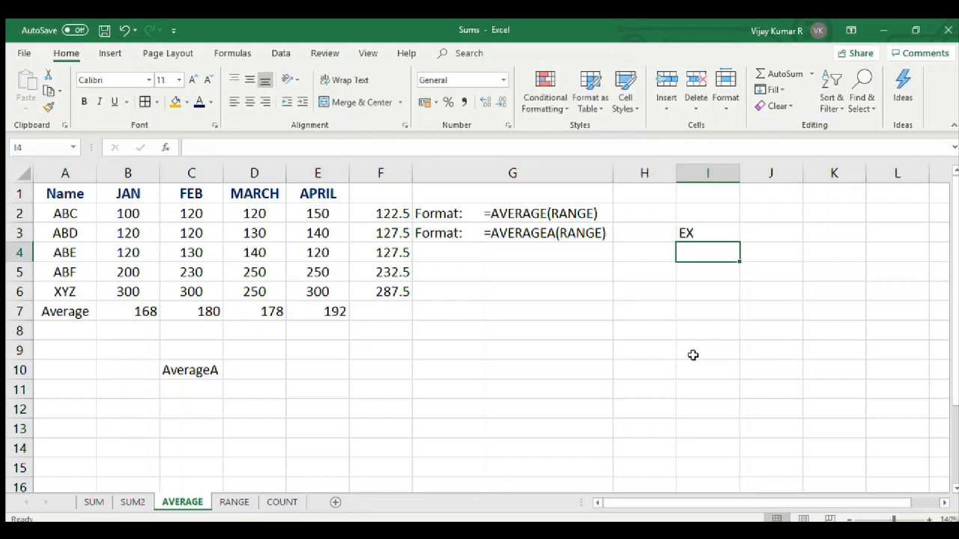
pyautogui.write('100')
pyautogui.press('Return')
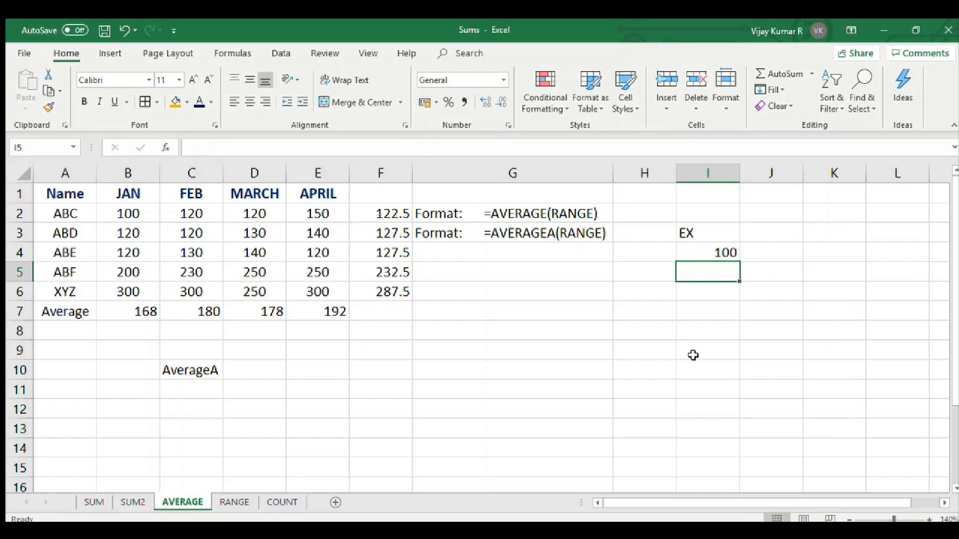
pyautogui.click(723, 254)
pyautogui.moveTo(738, 261); pyautogui.dragTo(741, 341)
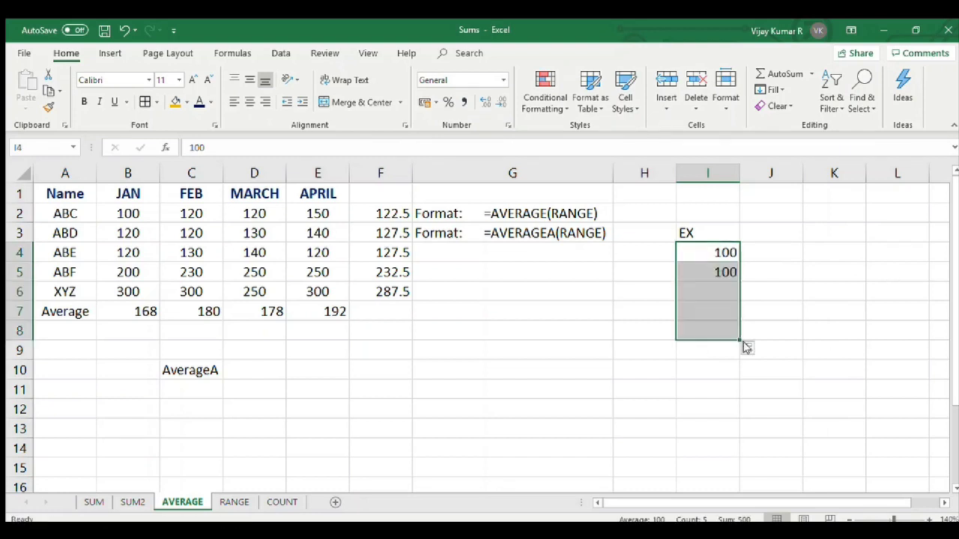
# - Replace the example column's header in I3 with "Amunt"
pyautogui.click(705, 232)
pyautogui.doubleClick(705, 232)
pyautogui.moveTo(709, 232); pyautogui.dragTo(590, 233)
pyautogui.write('Amunt')
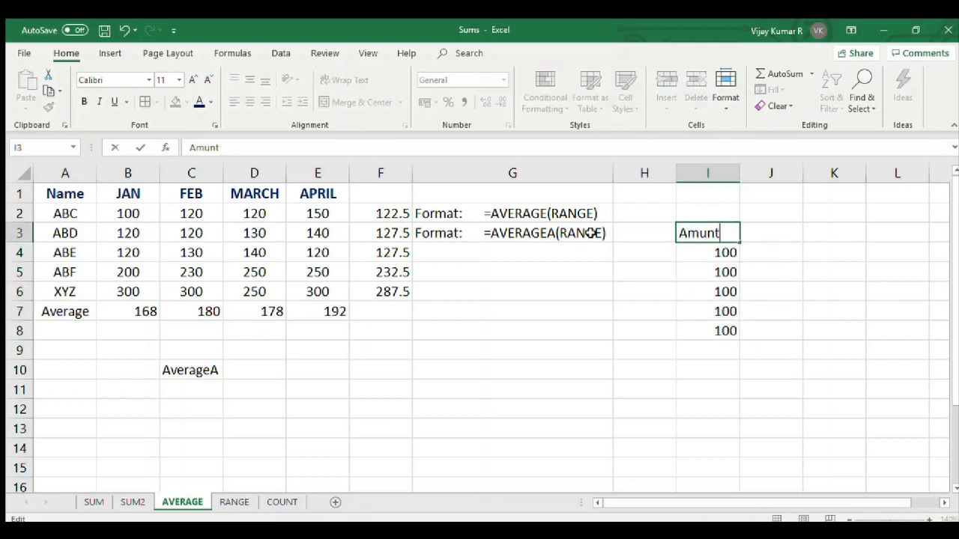
pyautogui.press('Tab')
# - Average the five example amounts in cell I9 with the formula =AVERAGE(I4:I8)
pyautogui.moveTo(721, 252); pyautogui.dragTo(728, 331)
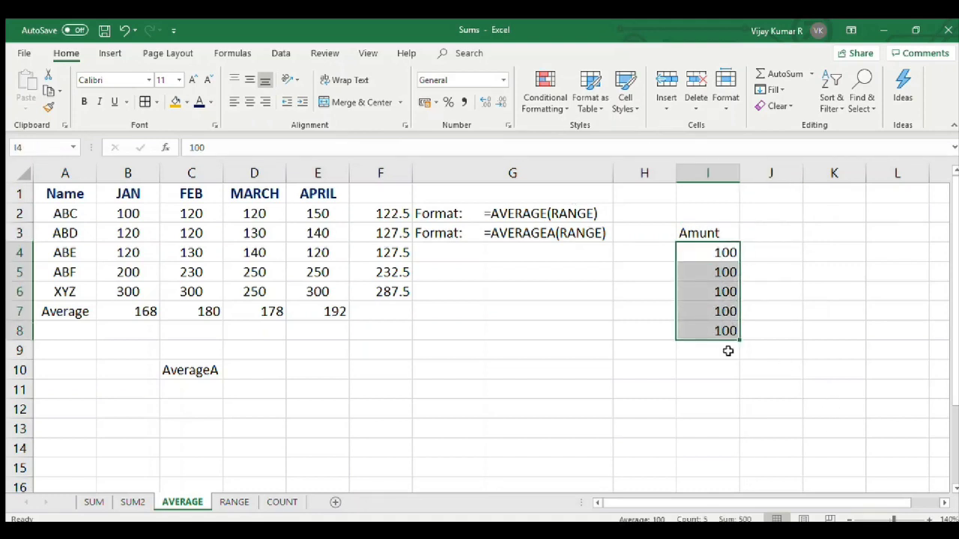
pyautogui.click(728, 350)
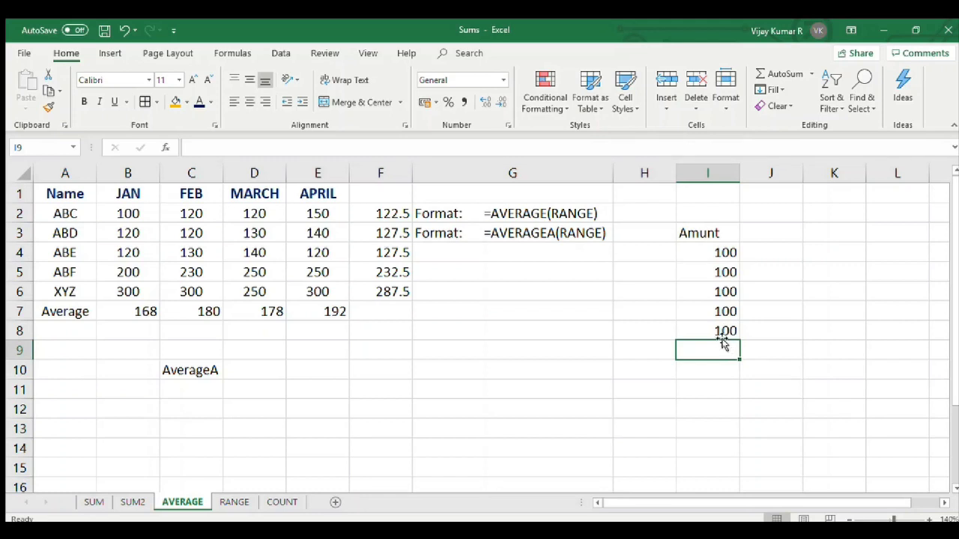
pyautogui.write('average(')
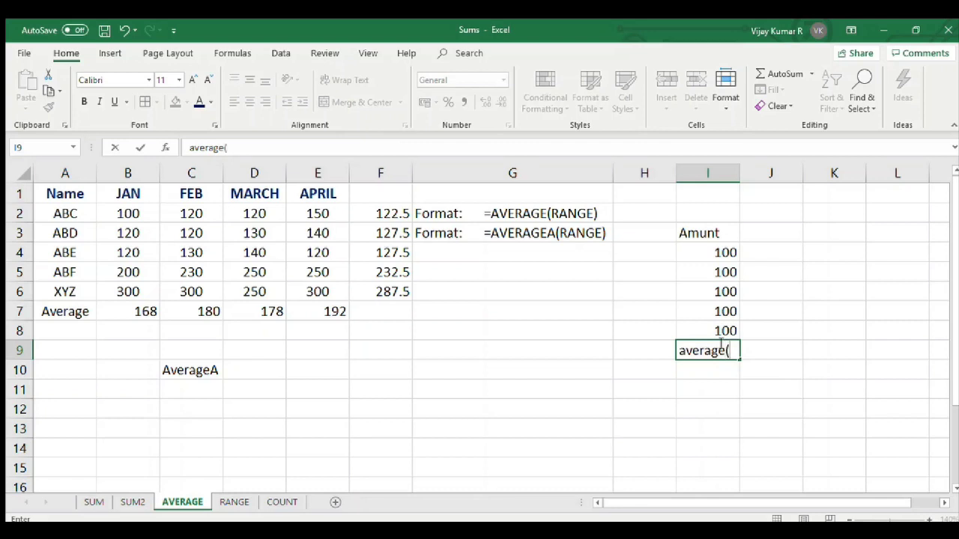
pyautogui.moveTo(735, 355); pyautogui.dragTo(553, 351)
pyautogui.write('=')
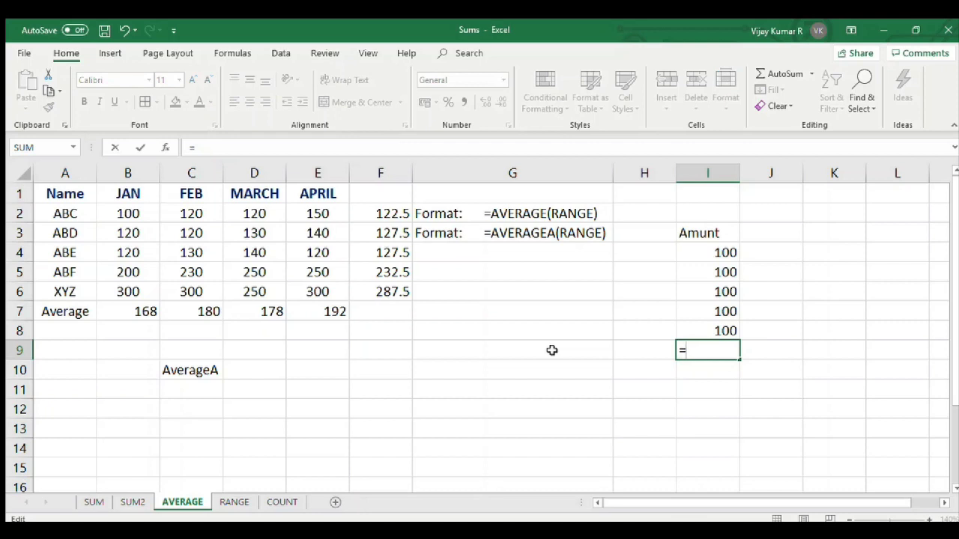
pyautogui.write('average')
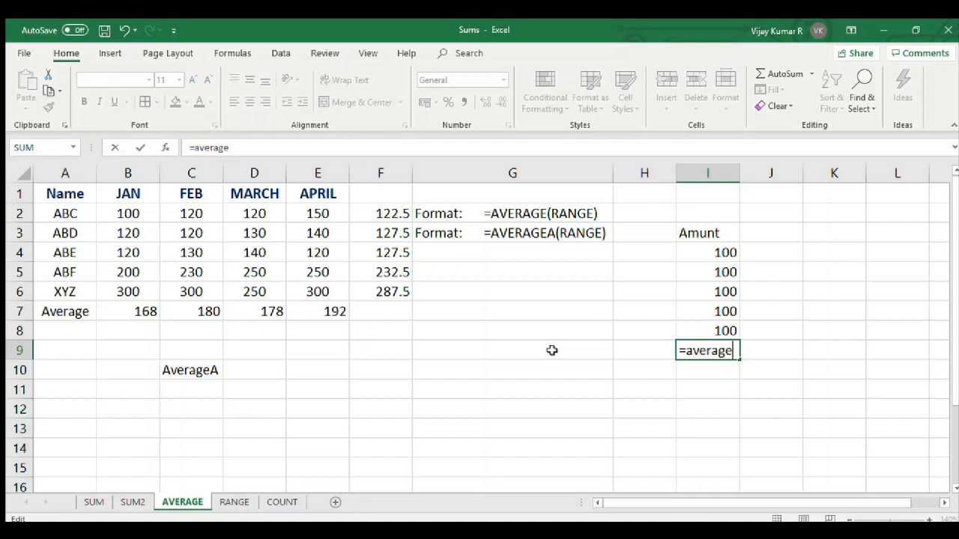
pyautogui.moveTo(718, 252); pyautogui.dragTo(720, 330)
pyautogui.write(')')
pyautogui.press('Return')
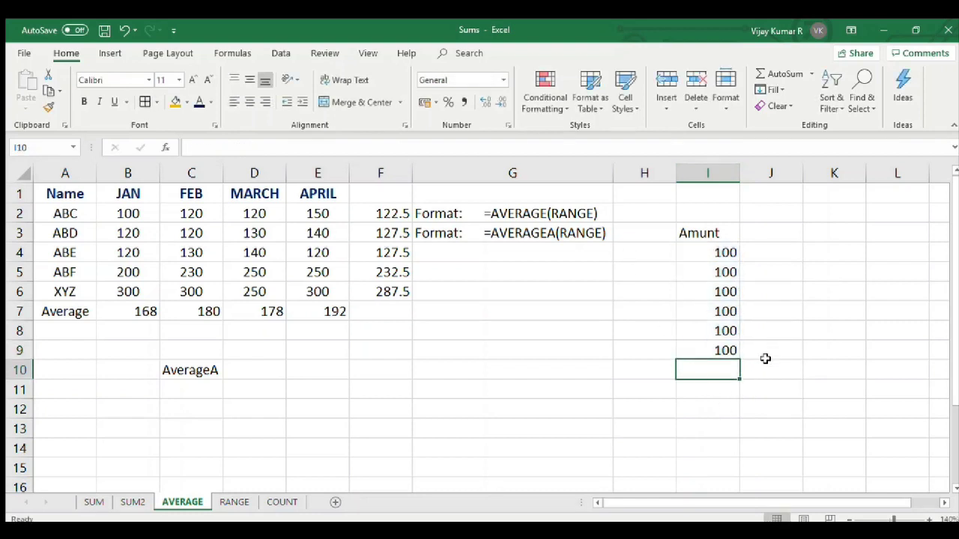
# - Label the example result with "average" in cell H9, and review the formula in I9 and the amounts above it
pyautogui.click(708, 352)
pyautogui.click(634, 351)
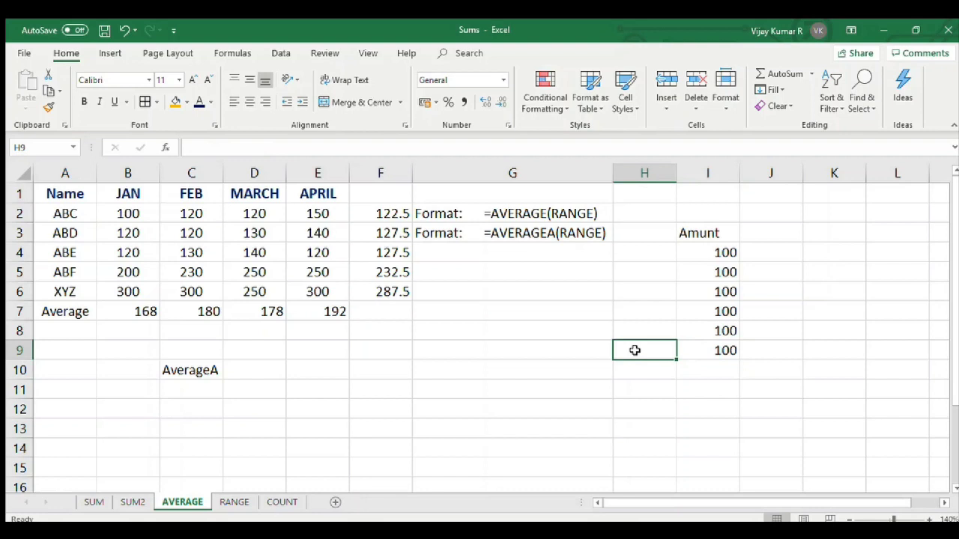
pyautogui.write('average')
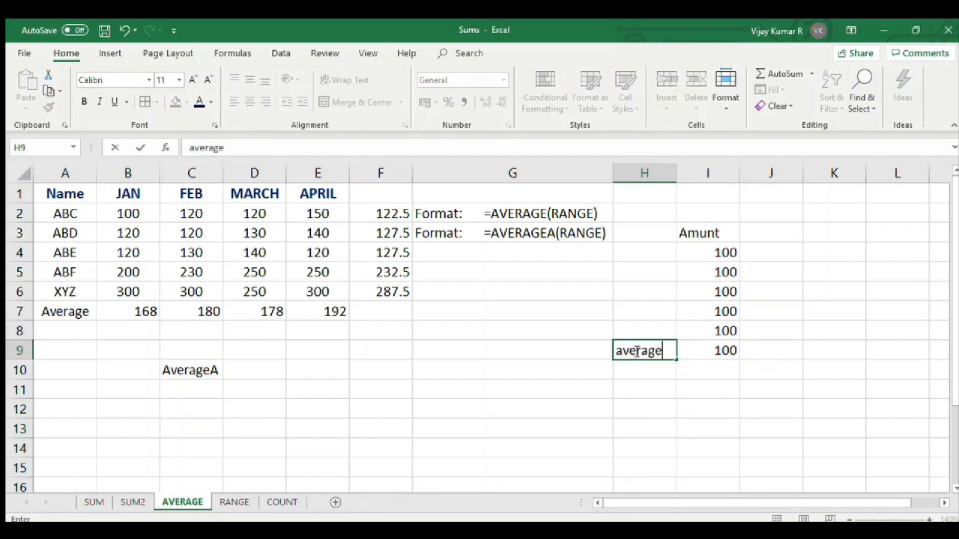
pyautogui.click(726, 350)
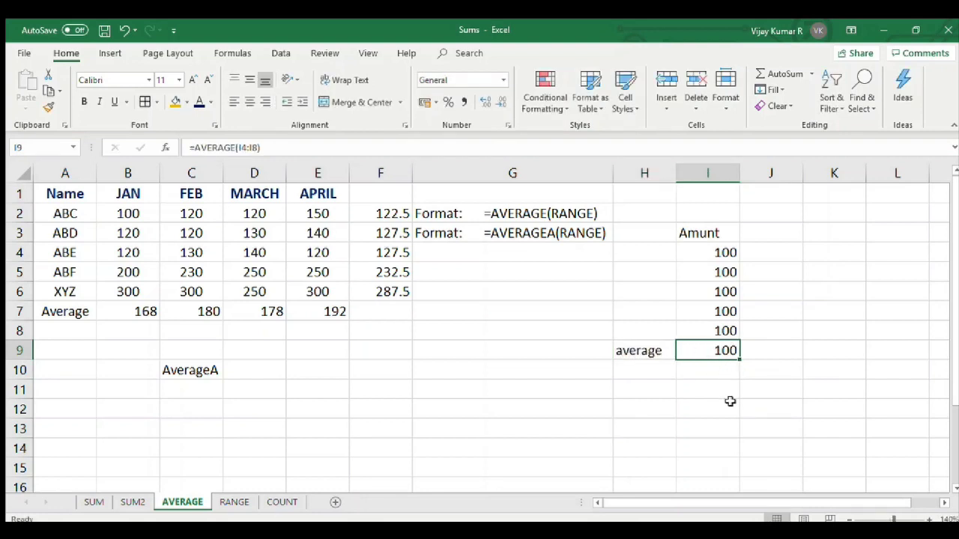
pyautogui.click(719, 308)
pyautogui.click(722, 298)
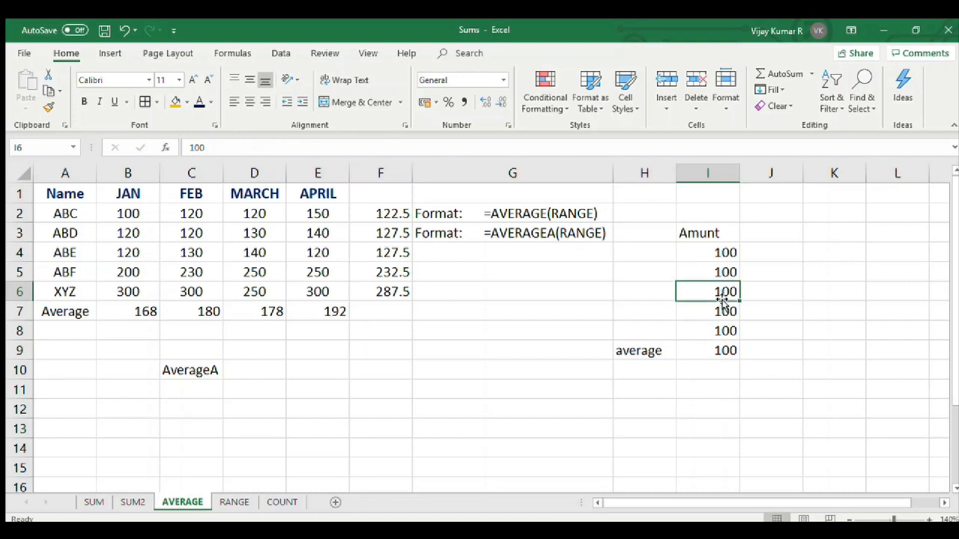
# - Try the amount 120 in I6, restore it to 100, and check the average in I9
pyautogui.write('120')
pyautogui.press('Tab')
pyautogui.click(722, 296)
pyautogui.write('100')
pyautogui.press('Tab')
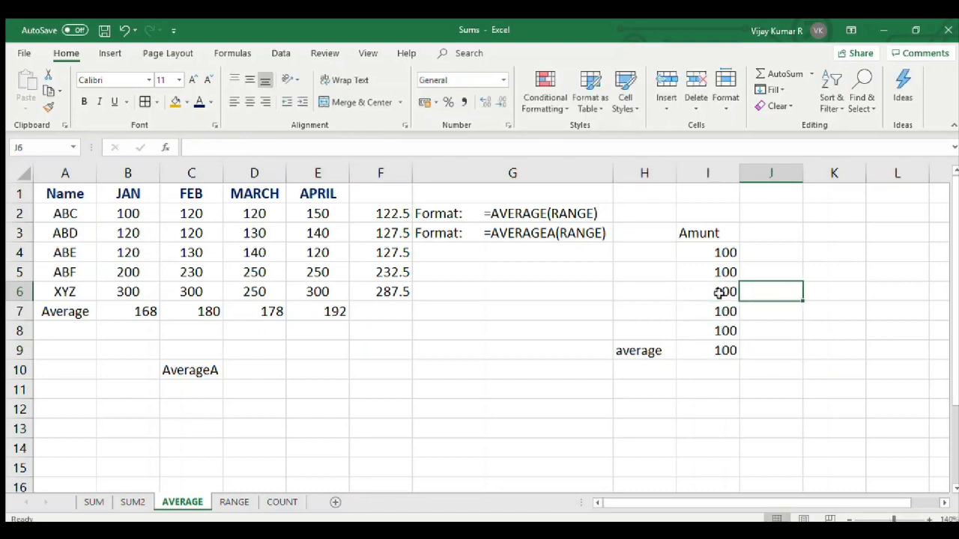
pyautogui.click(712, 351)
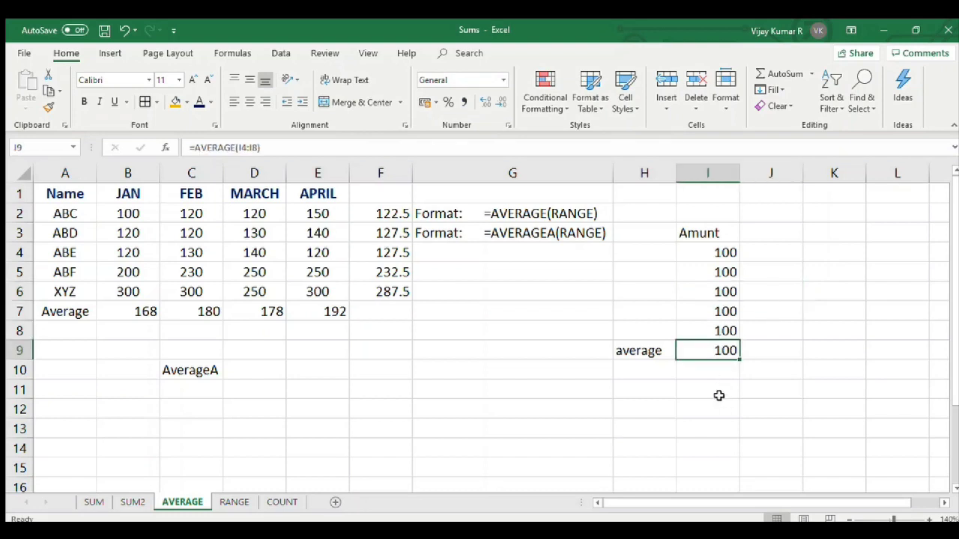
# - Replace the amount in I6 with the text "xyz" and review the average in I9 against the numeric amounts
pyautogui.click(713, 296)
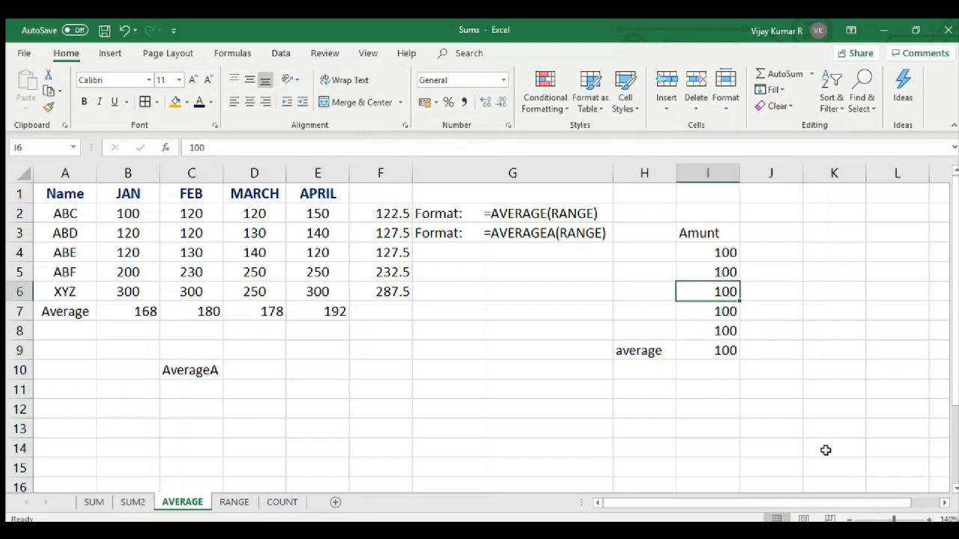
pyautogui.write('zy')
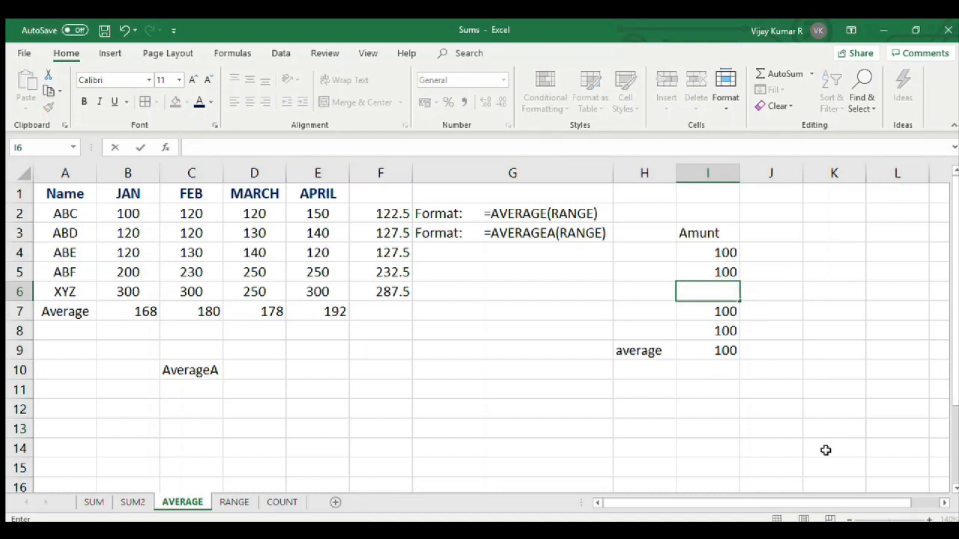
pyautogui.write('yz')
pyautogui.press('Return')
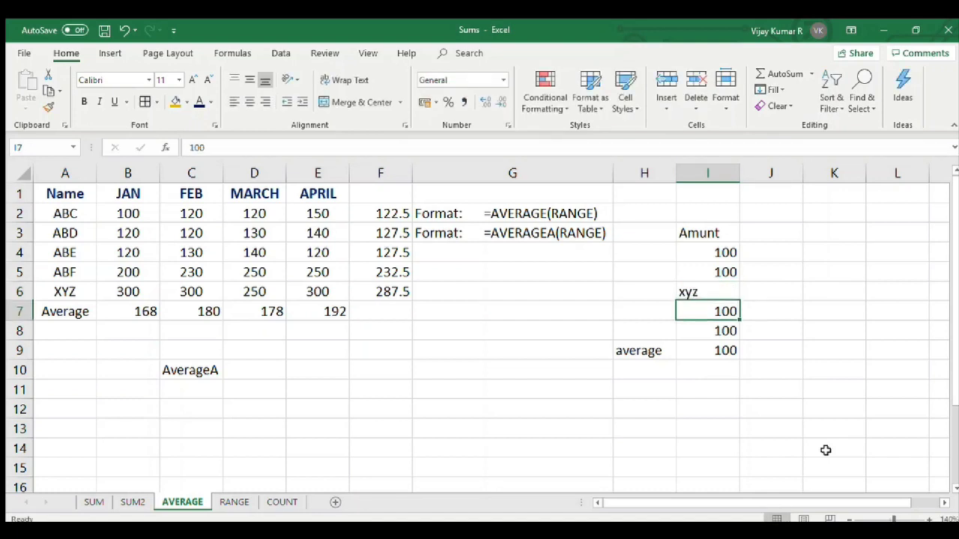
pyautogui.click(718, 350)
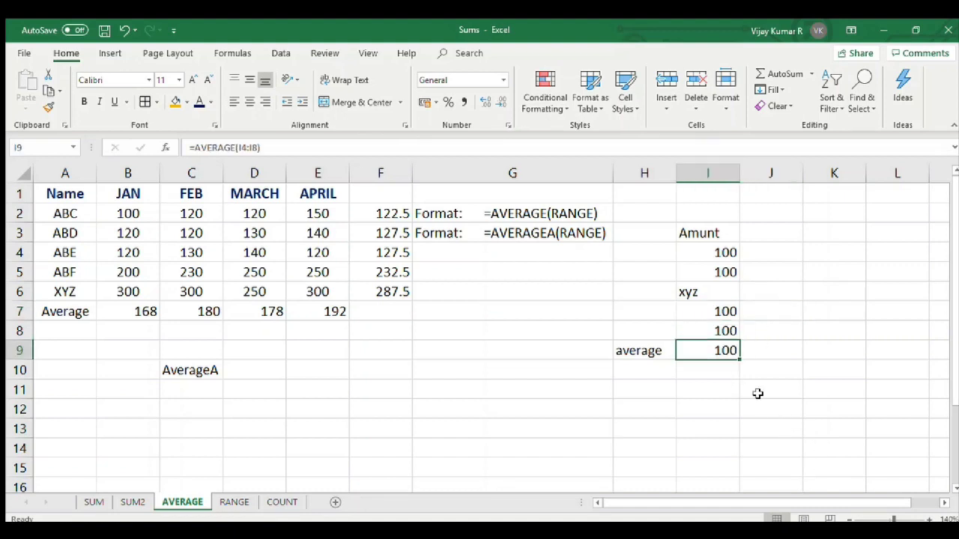
pyautogui.moveTo(726, 252); pyautogui.dragTo(724, 271)
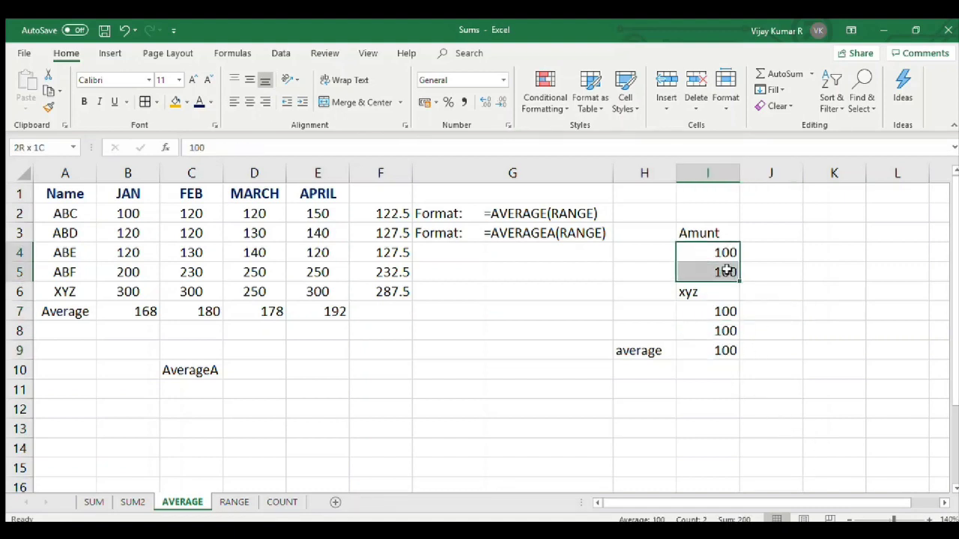
pyautogui.keyDown('ctrl'); pyautogui.moveTo(714, 311); pyautogui.dragTo(716, 330); pyautogui.keyUp('ctrl')
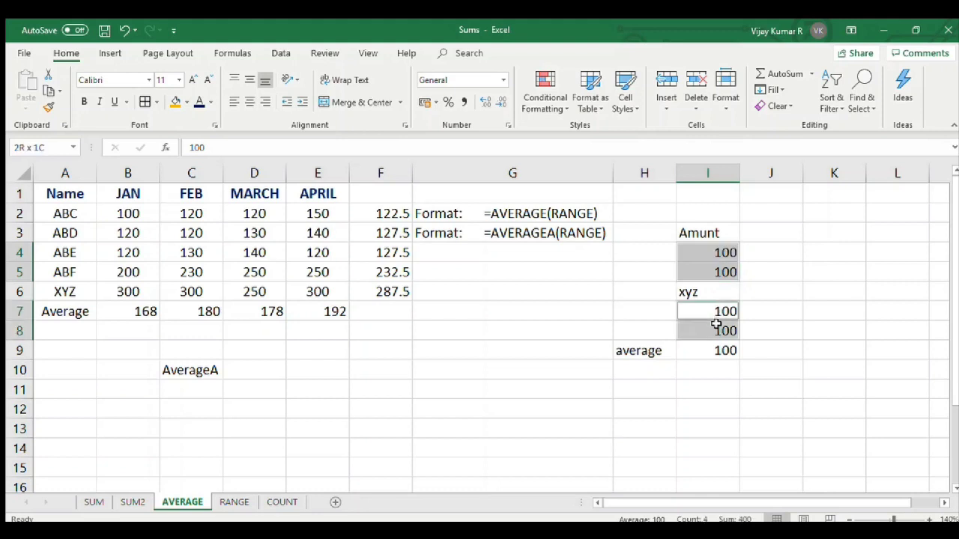
pyautogui.click(706, 291)
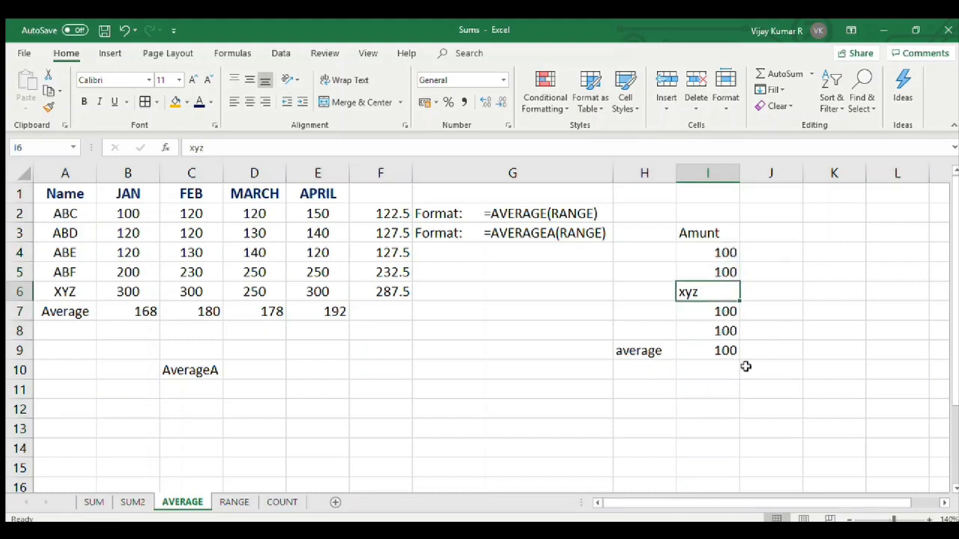
# - Calculate the text-inclusive average in cell H11 with the formula =AVERAGEA(I4:I9)
pyautogui.click(641, 389)
pyautogui.write('ave')
pyautogui.press('BackSpace')
pyautogui.press('BackSpace')
pyautogui.press('BackSpace')
pyautogui.write('=a')
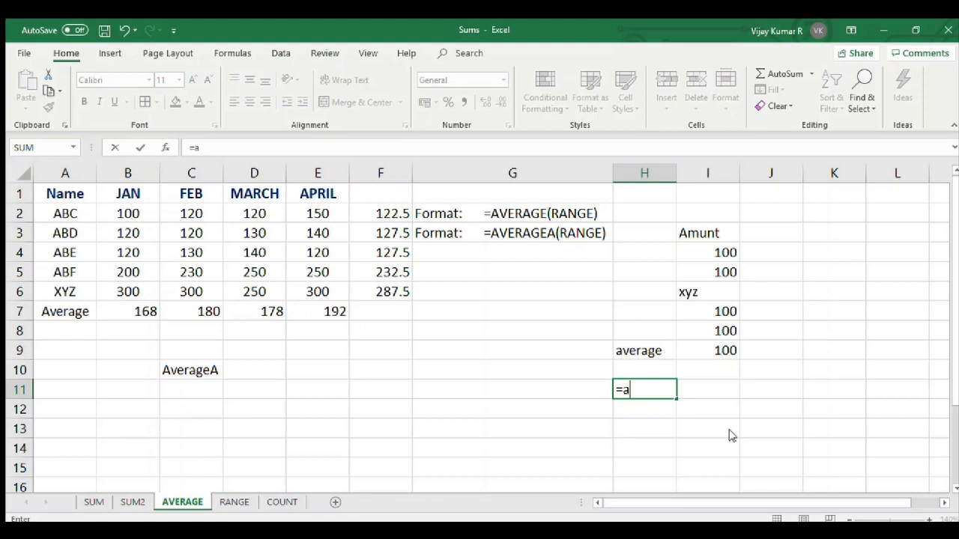
pyautogui.write('verage')
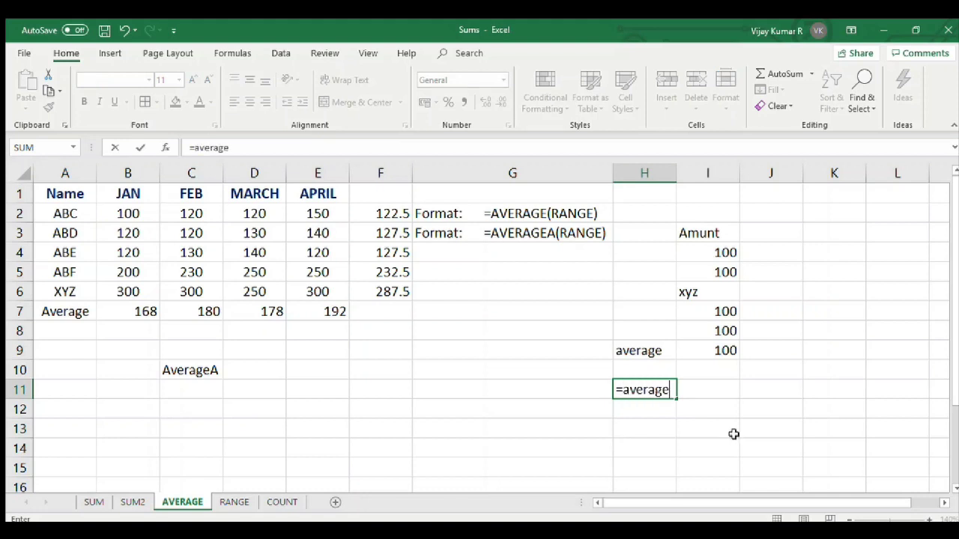
pyautogui.write('a(')
pyautogui.moveTo(725, 250); pyautogui.dragTo(721, 344)
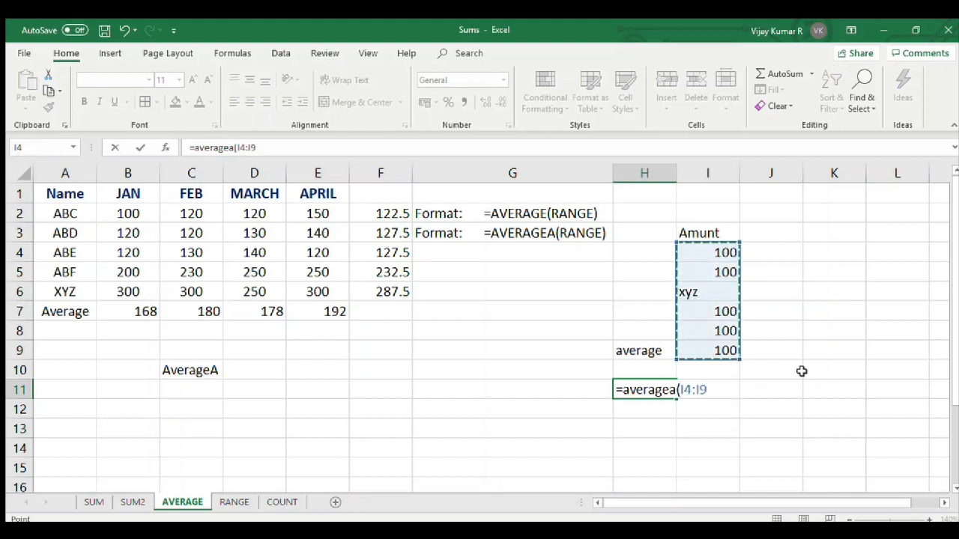
pyautogui.write(')')
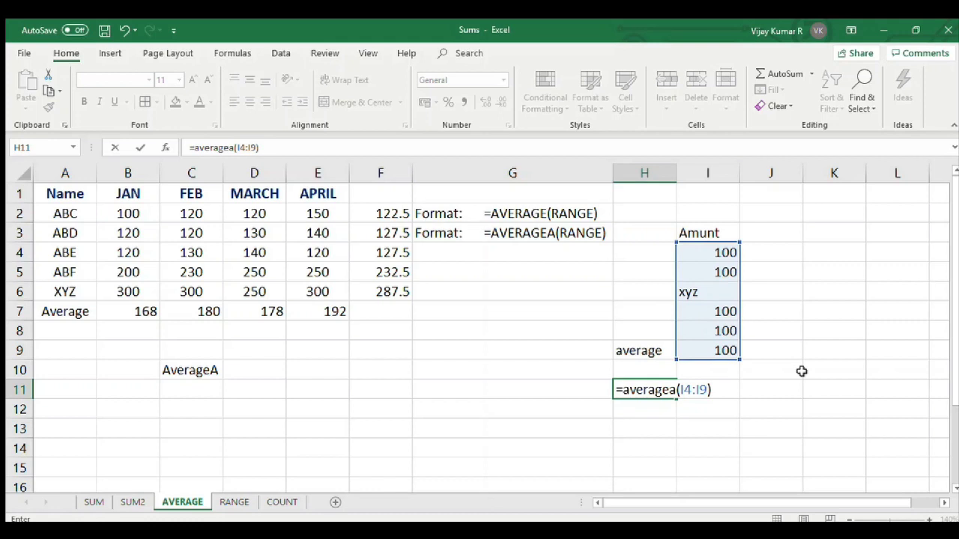
pyautogui.press('Return')
pyautogui.click(650, 392)
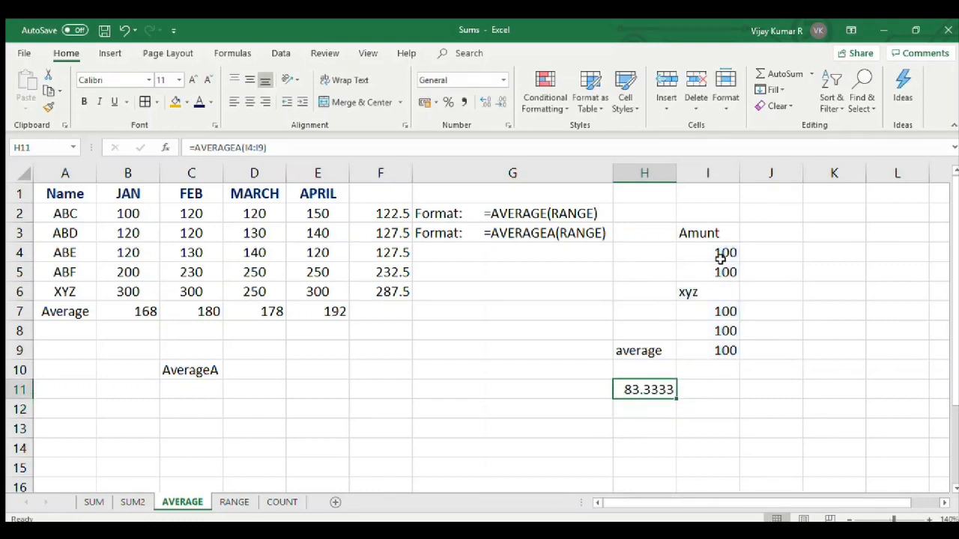
# - Review the range I4:I9 and label the AVERAGEA result with "Averagea" in cell G11
pyautogui.moveTo(721, 253); pyautogui.dragTo(725, 348)
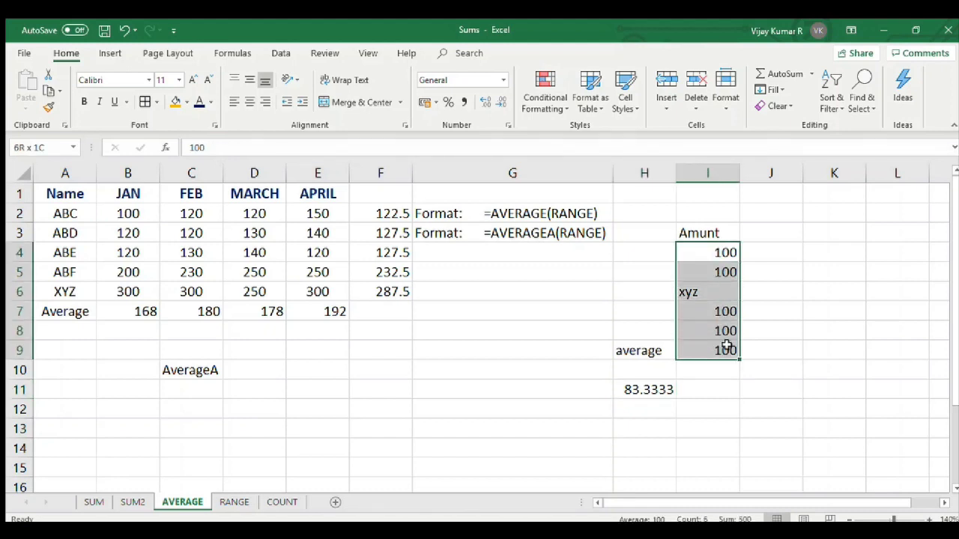
pyautogui.click(632, 392)
pyautogui.click(581, 391)
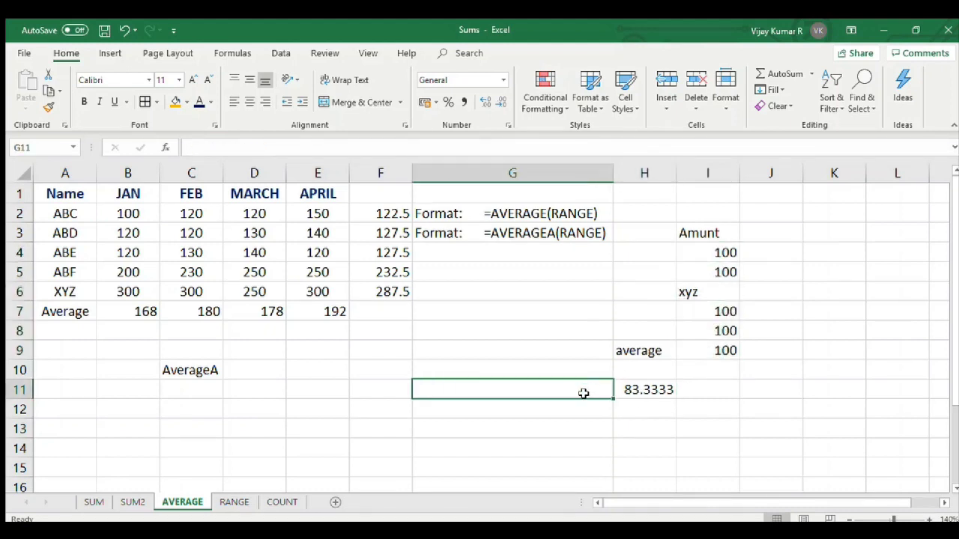
pyautogui.write('Average')
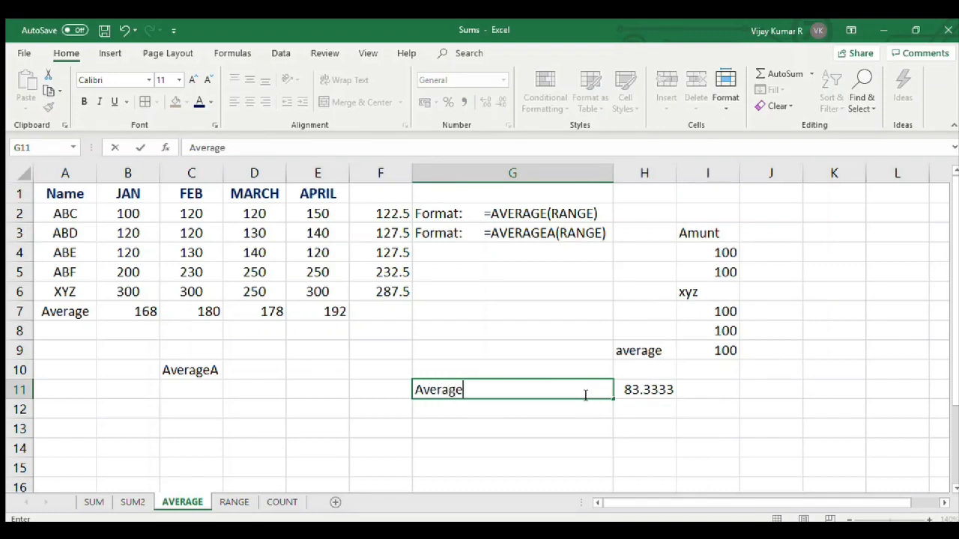
pyautogui.write('a')
pyautogui.press('Tab')
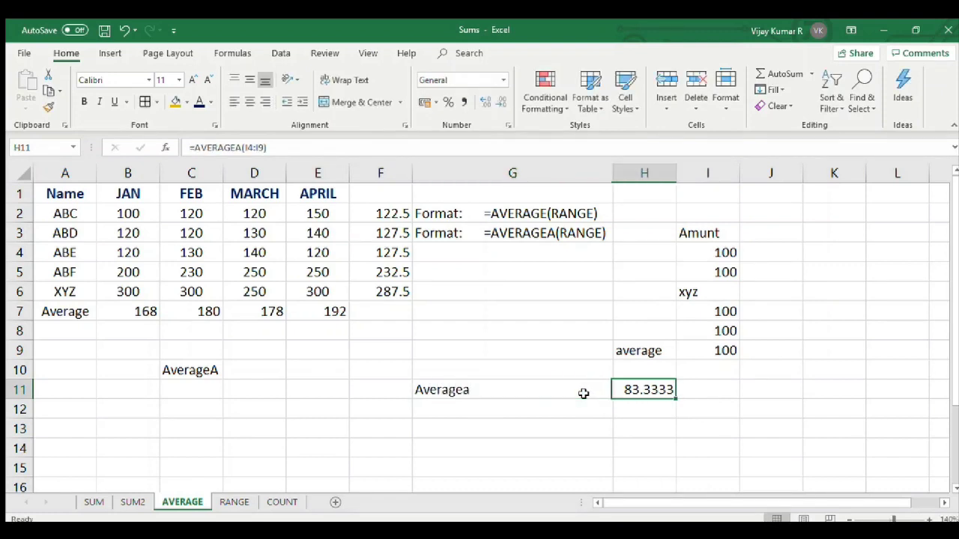
# - Compare the AVERAGE formula and result in I9 with the AVERAGEA formula and result in H11
pyautogui.click(623, 346)
pyautogui.click(718, 348)
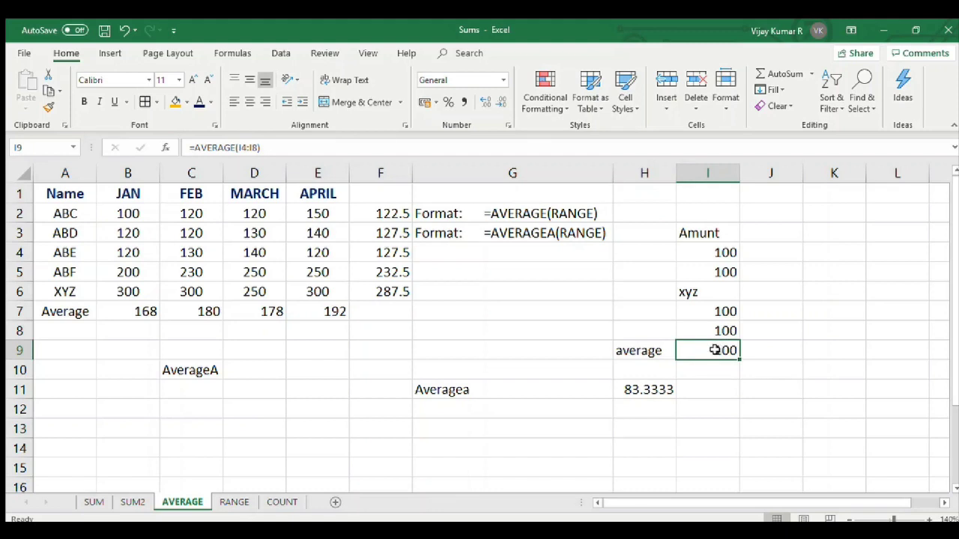
pyautogui.click(530, 395)
pyautogui.click(643, 388)
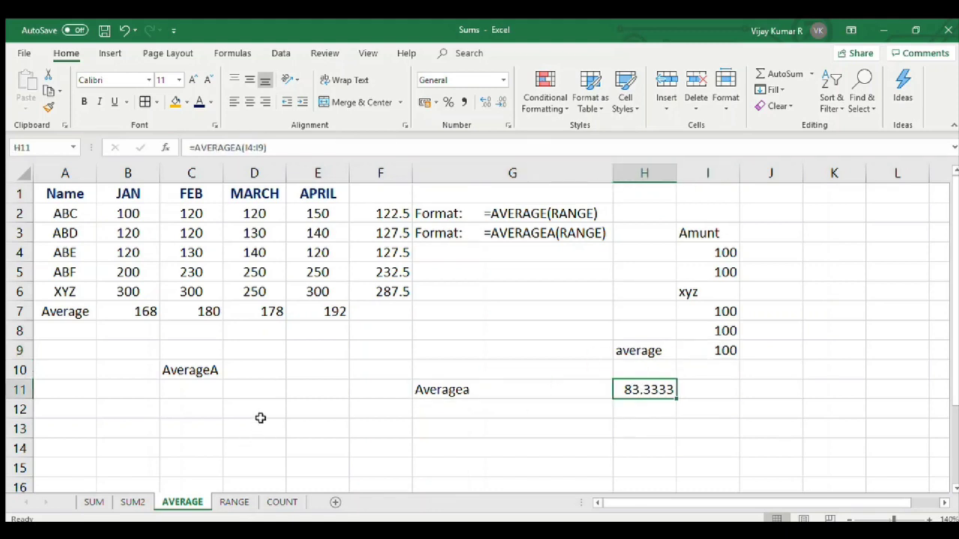
pyautogui.click(665, 462)
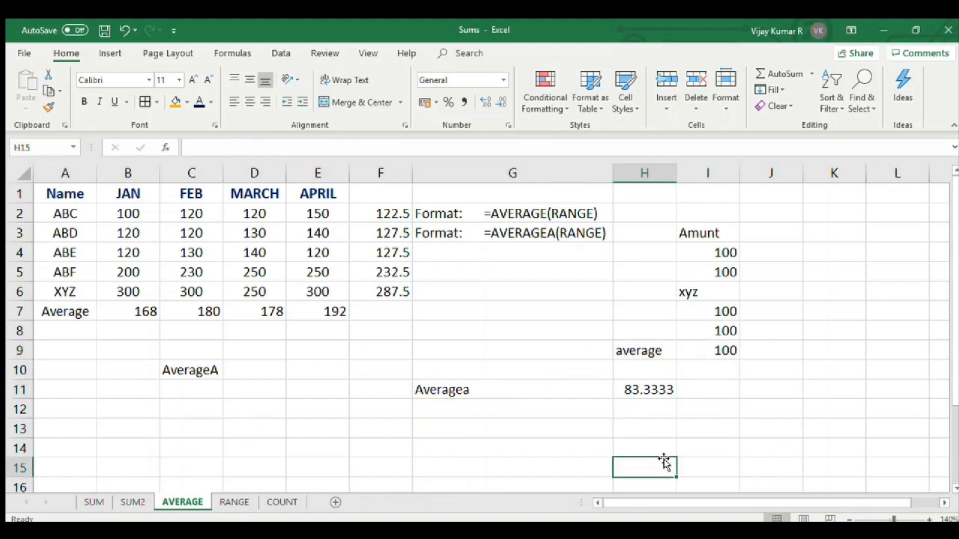
pyautogui.moveTo(525, 254); pyautogui.dragTo(758, 365)
pyautogui.click(758, 366)
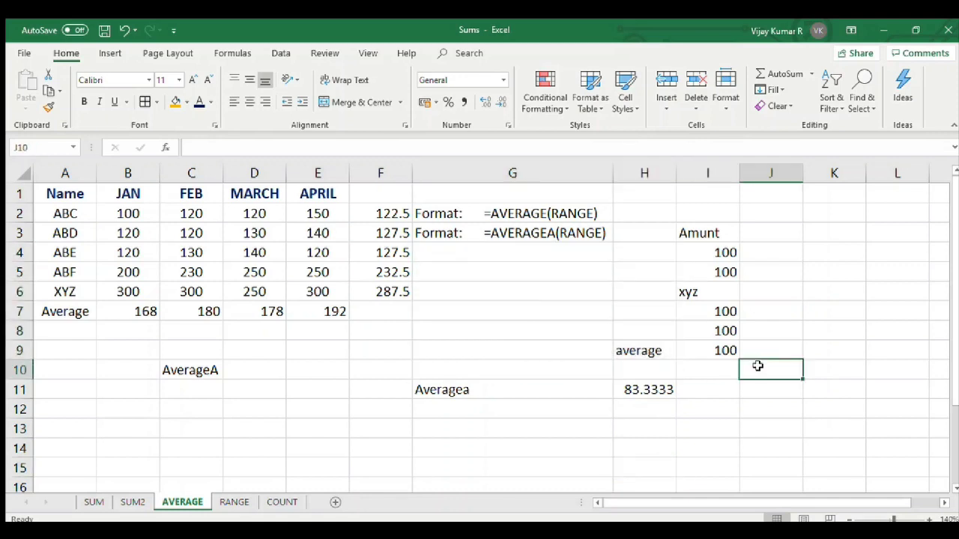
# - Set I6 to 100 to check its effect on the AVERAGEA result in H11, and re-enter "xyz" in I6
pyautogui.click(690, 293)
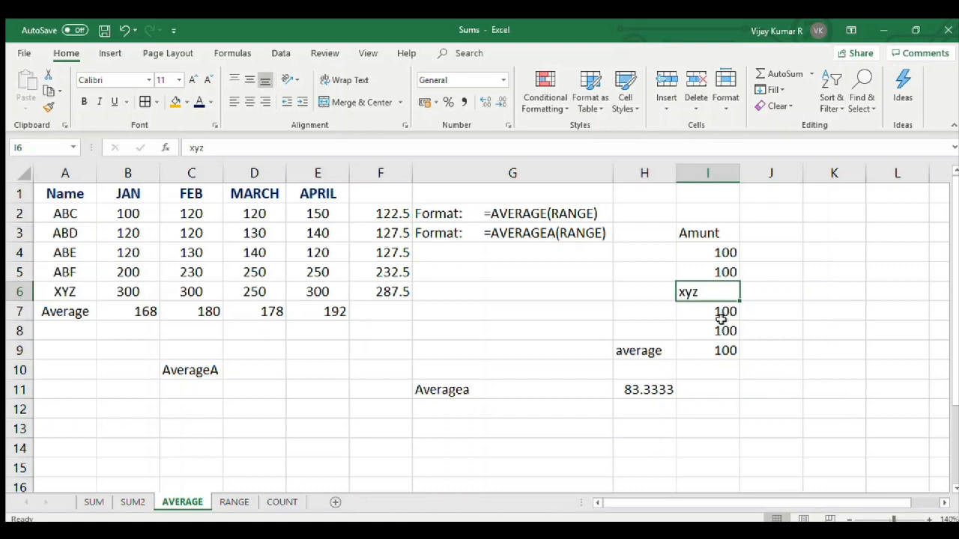
pyautogui.write('100')
pyautogui.press('Tab')
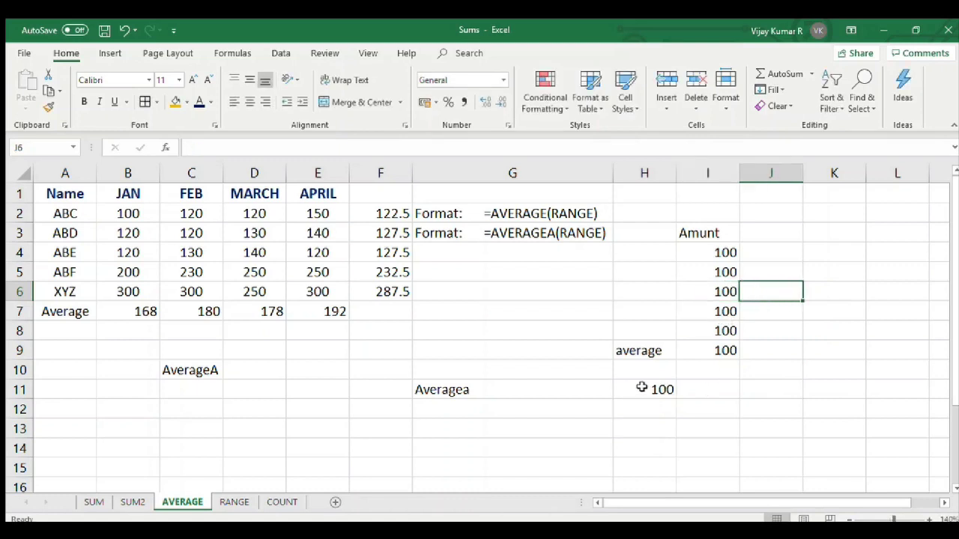
pyautogui.click(642, 387)
pyautogui.click(734, 297)
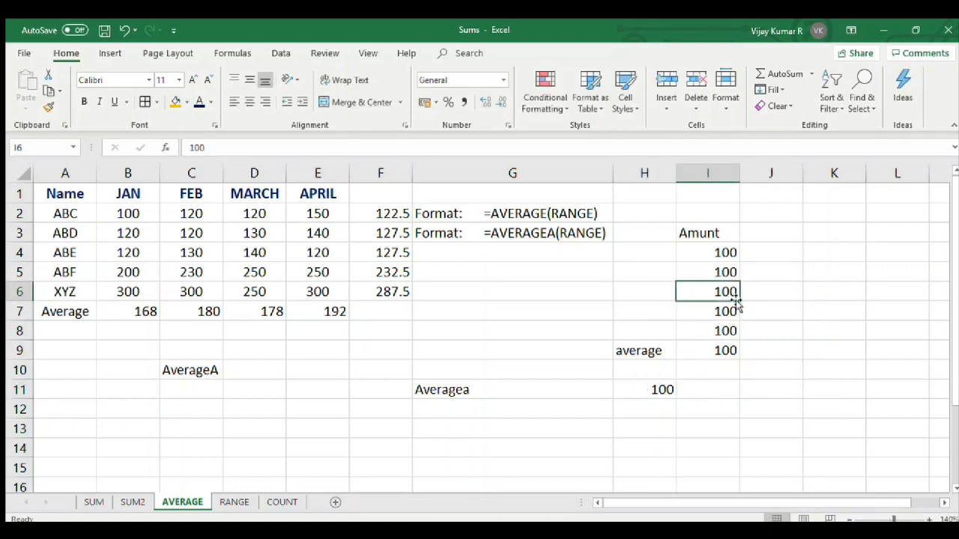
pyautogui.write('xyz')
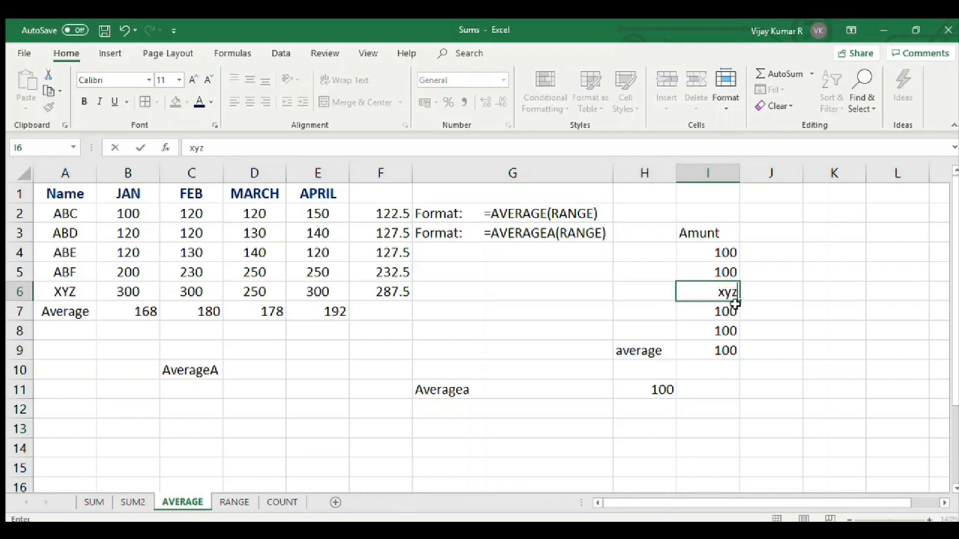
pyautogui.press('Tab')
pyautogui.click(658, 387)
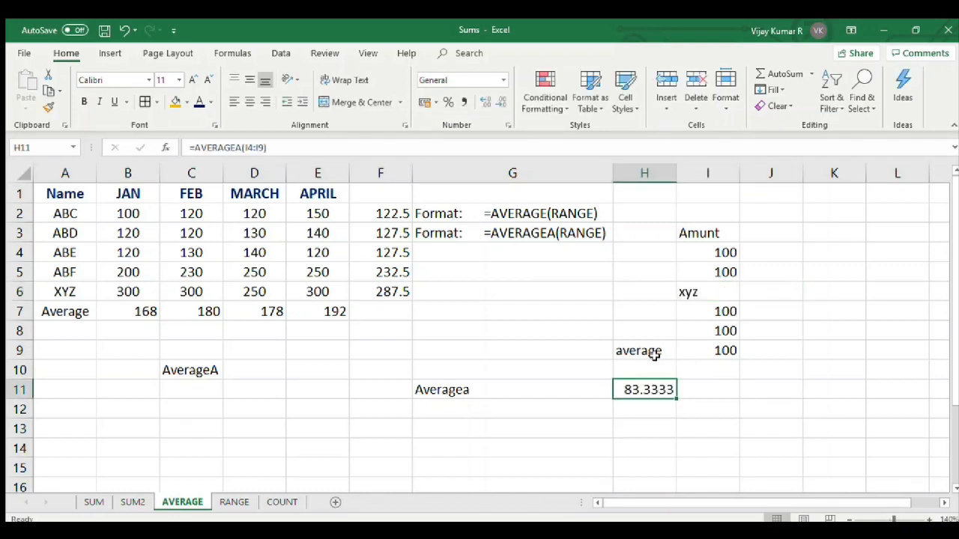
pyautogui.click(654, 355)
pyautogui.click(570, 422)
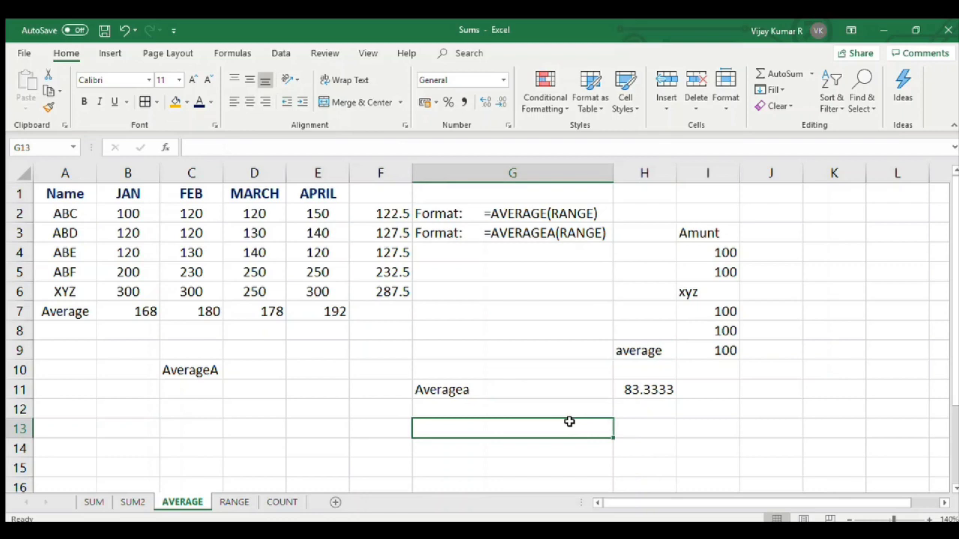
# - Open the RANGE sheet and review the Min and Max formula formats in rows 12 and 13 and the January values
pyautogui.click(234, 502)
pyautogui.click(44, 386)
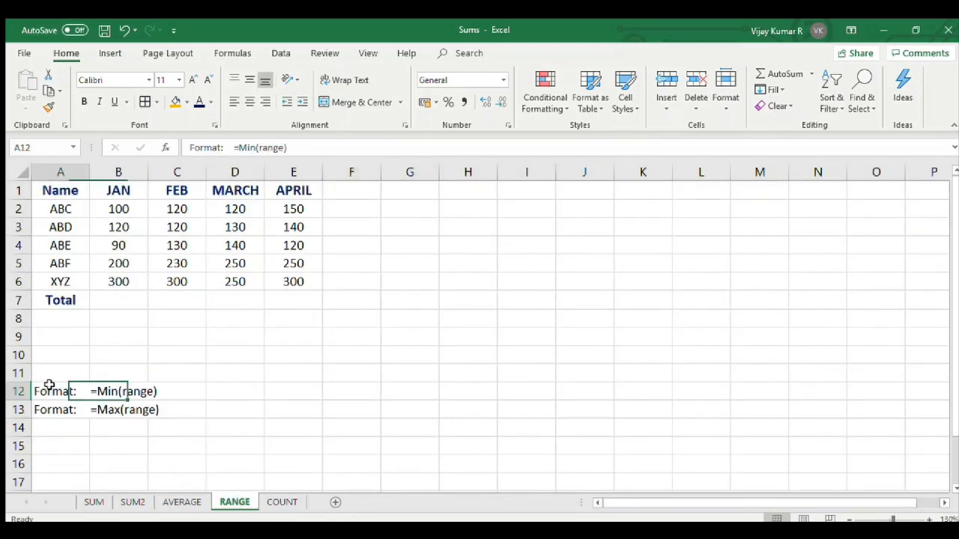
pyautogui.click(101, 392)
pyautogui.click(114, 409)
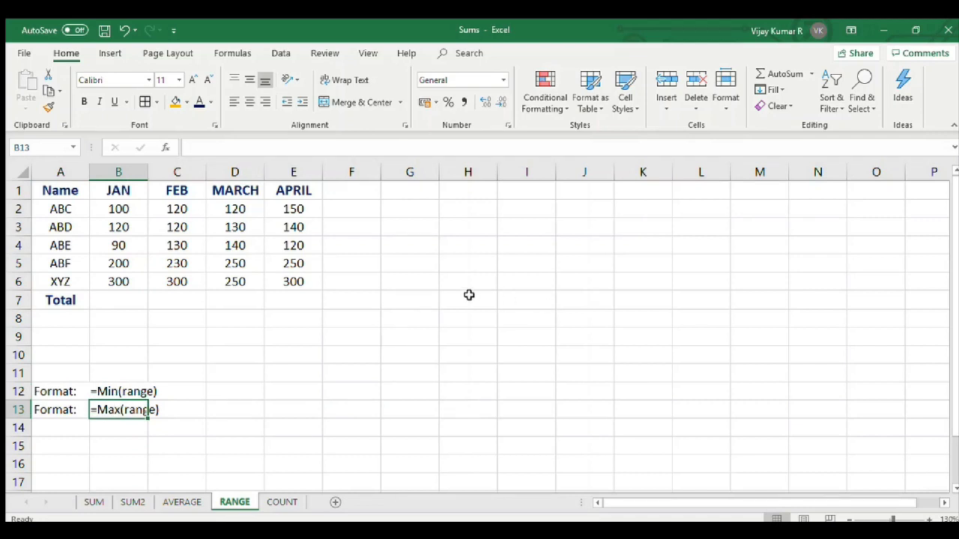
pyautogui.click(421, 245)
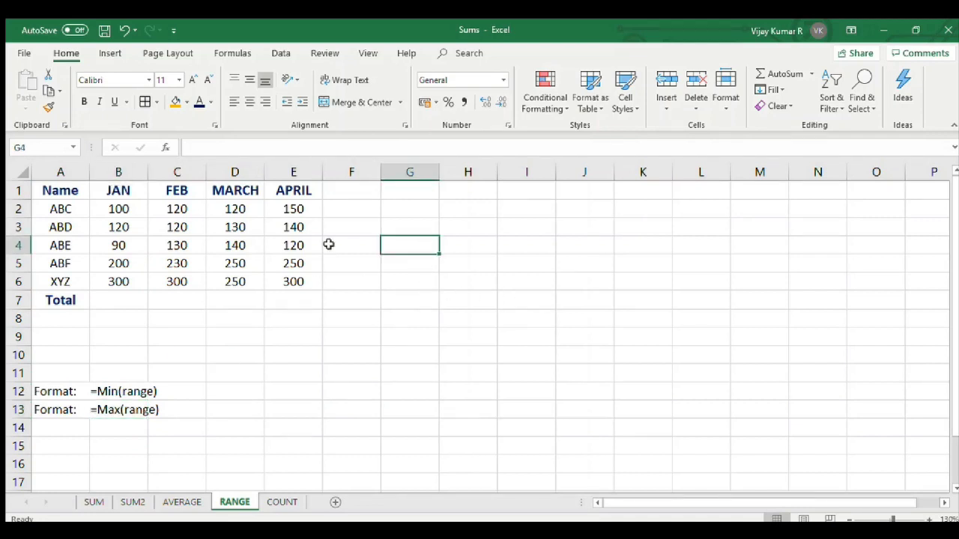
pyautogui.click(119, 209)
pyautogui.click(120, 228)
pyautogui.click(120, 246)
pyautogui.click(121, 264)
pyautogui.click(119, 283)
pyautogui.click(117, 303)
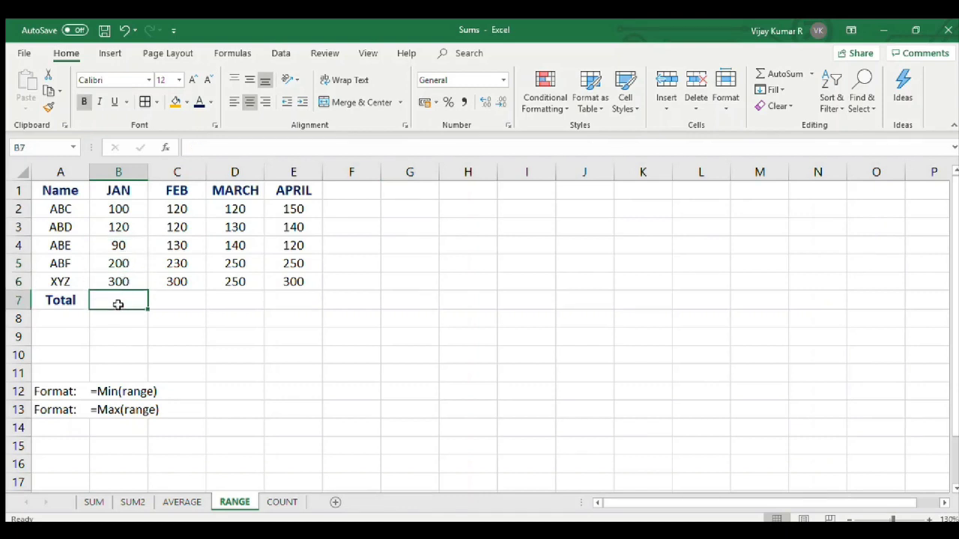
# - Add the column headers "Min" in F1 and "Max" in G1 beside the monthly sales columns
pyautogui.click(334, 206)
pyautogui.click(399, 210)
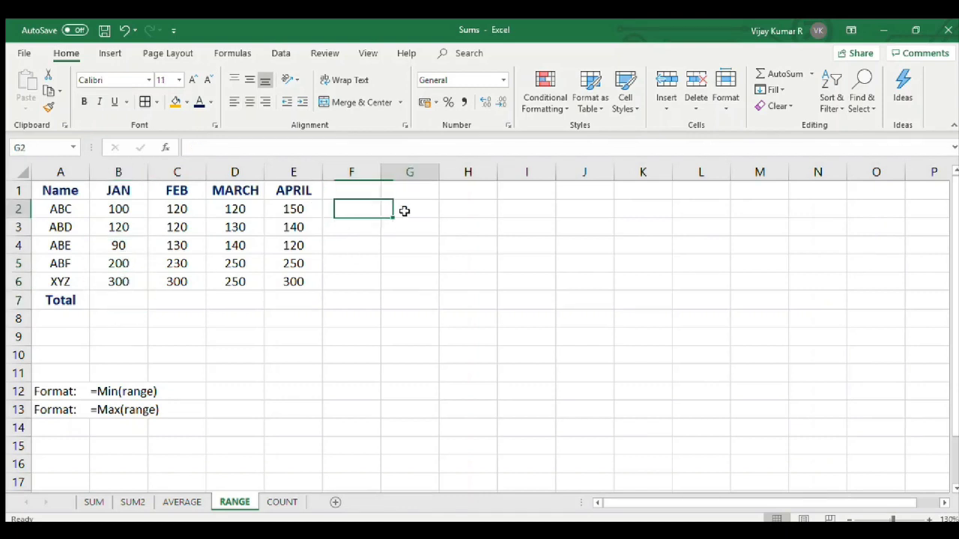
pyautogui.click(360, 192)
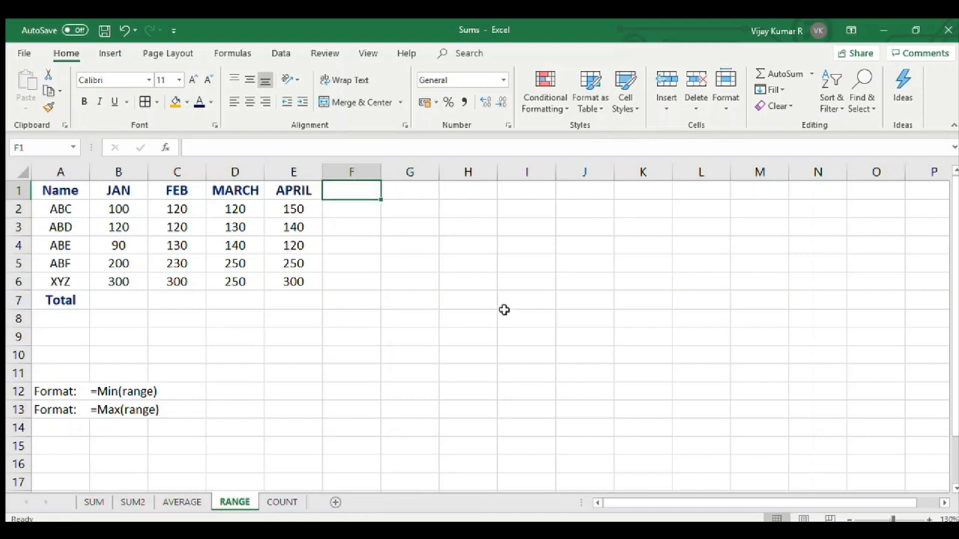
pyautogui.write('Min')
pyautogui.press('Tab')
pyautogui.write('M')
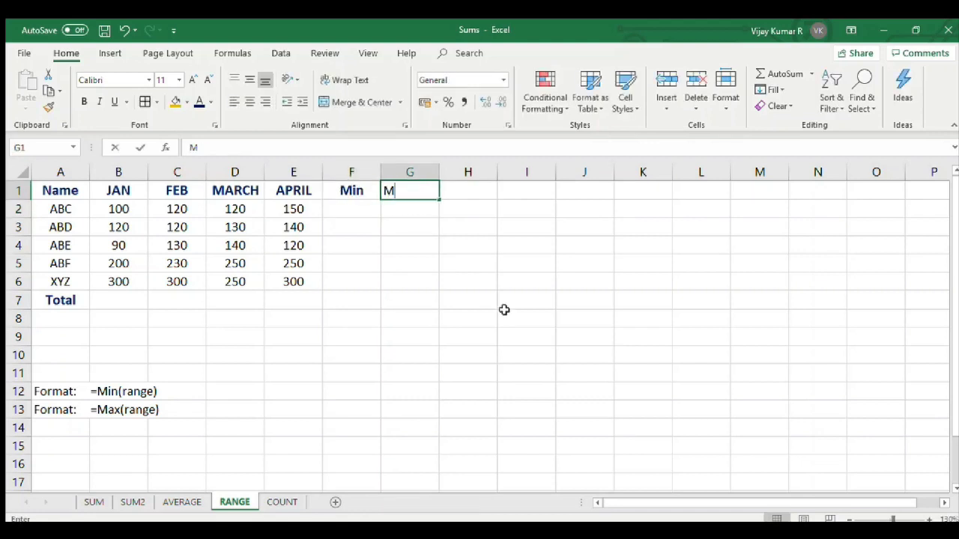
pyautogui.write('ax')
pyautogui.press('Tab')
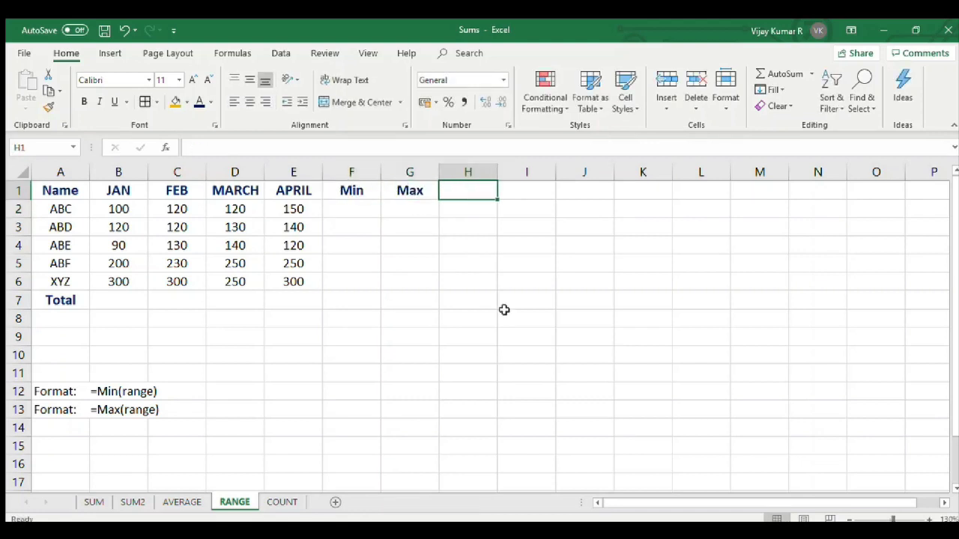
# - Replace the row label in A7 with "Min" and enter the label "Max" in A8
pyautogui.click(124, 298)
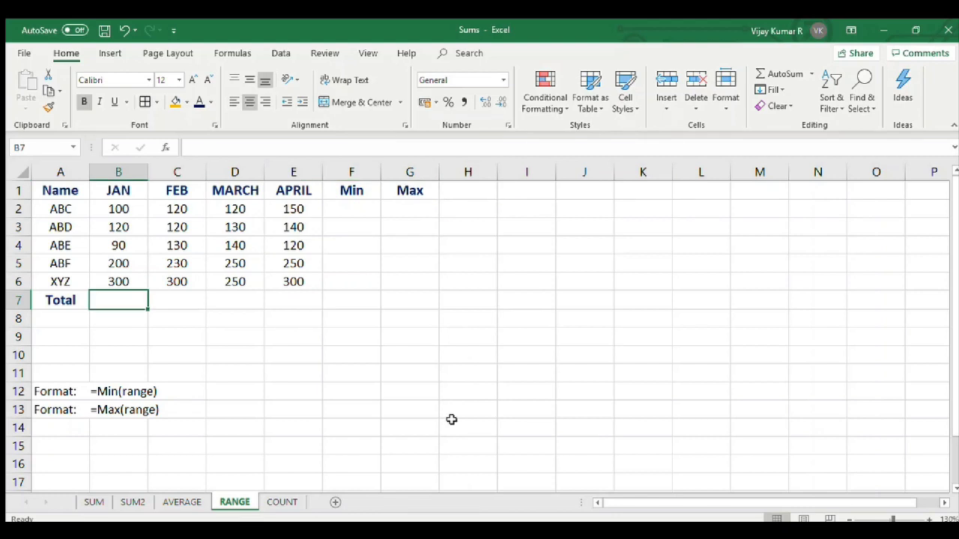
pyautogui.click(69, 303)
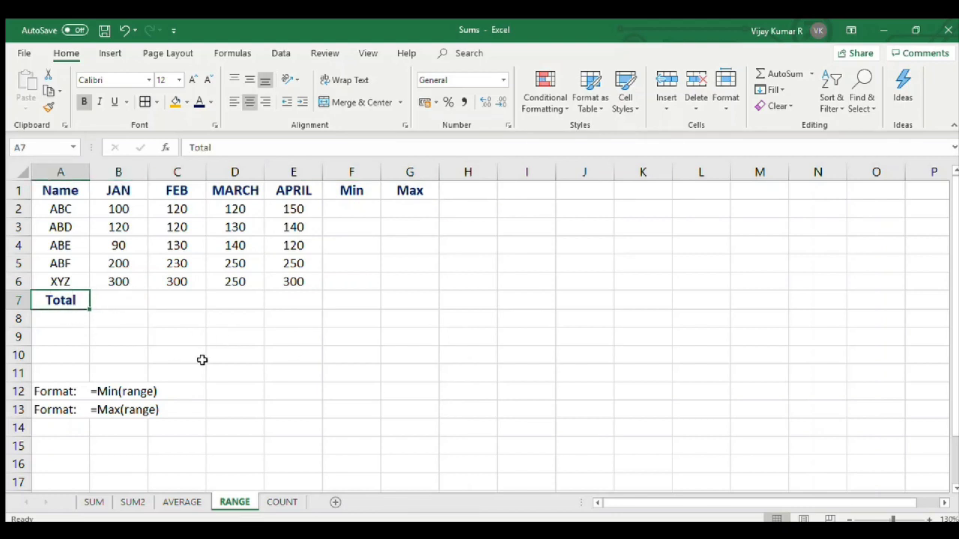
pyautogui.write('Min')
pyautogui.press('Tab')
pyautogui.press('Left')
pyautogui.press('Return')
pyautogui.write('Ma')
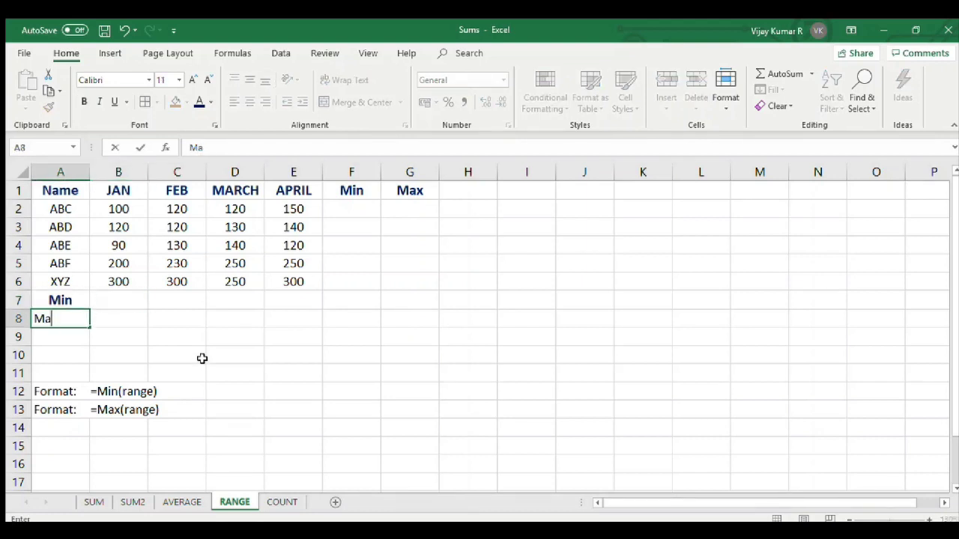
pyautogui.press('Tab')
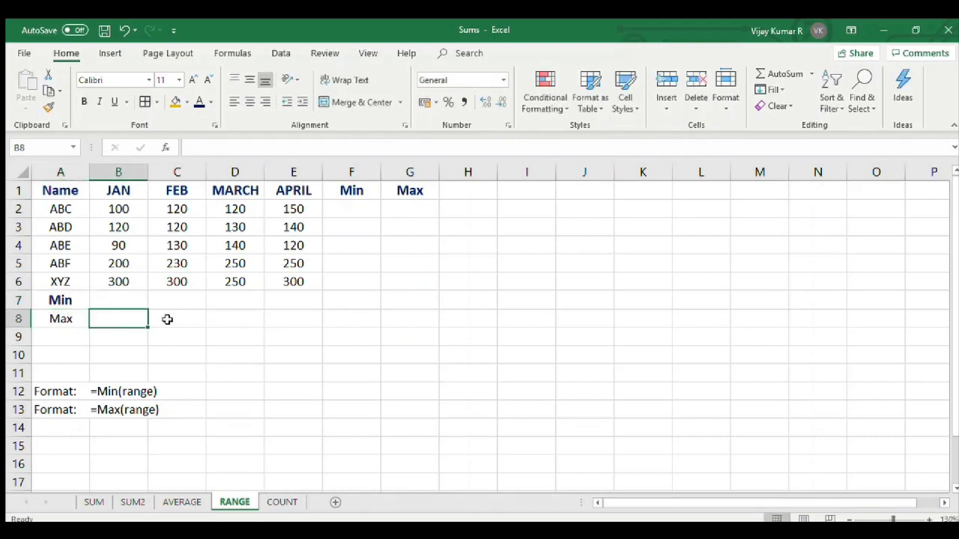
# - Calculate the January minimum in B7 with =min(B2:B6) and check the formula
pyautogui.click(101, 298)
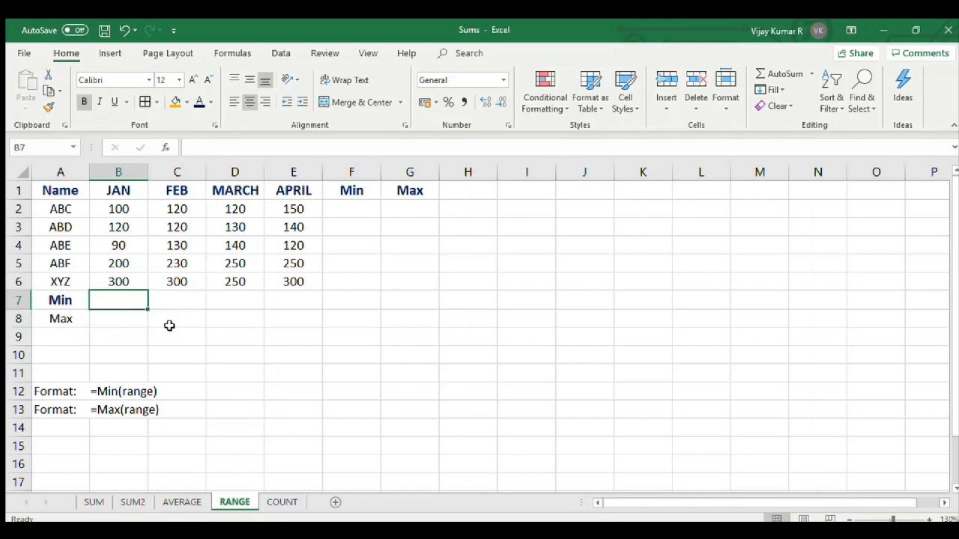
pyautogui.write('=')
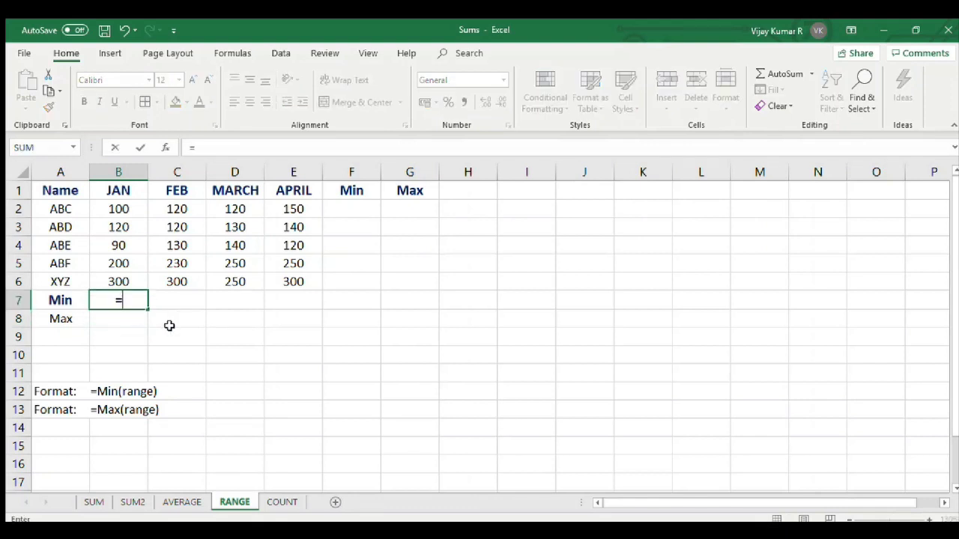
pyautogui.write('mi')
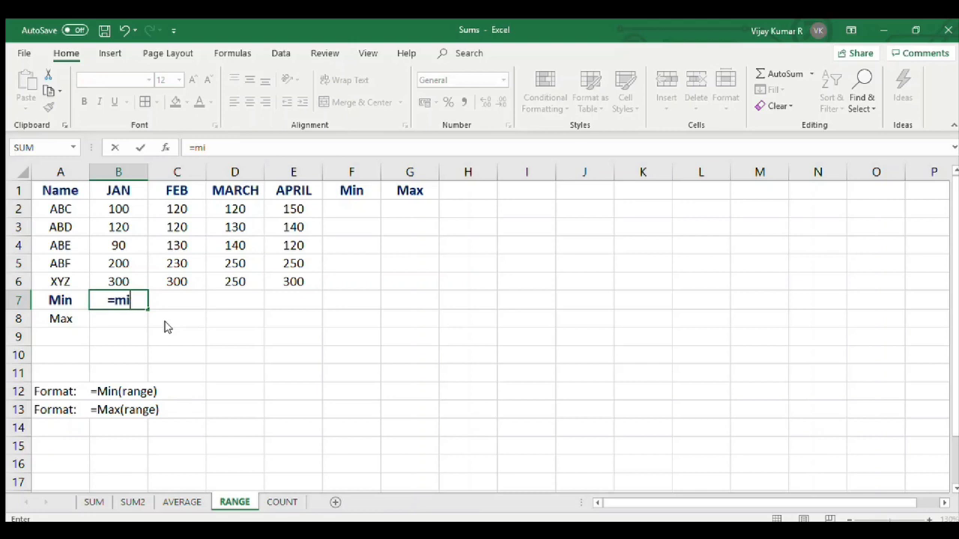
pyautogui.write('n(')
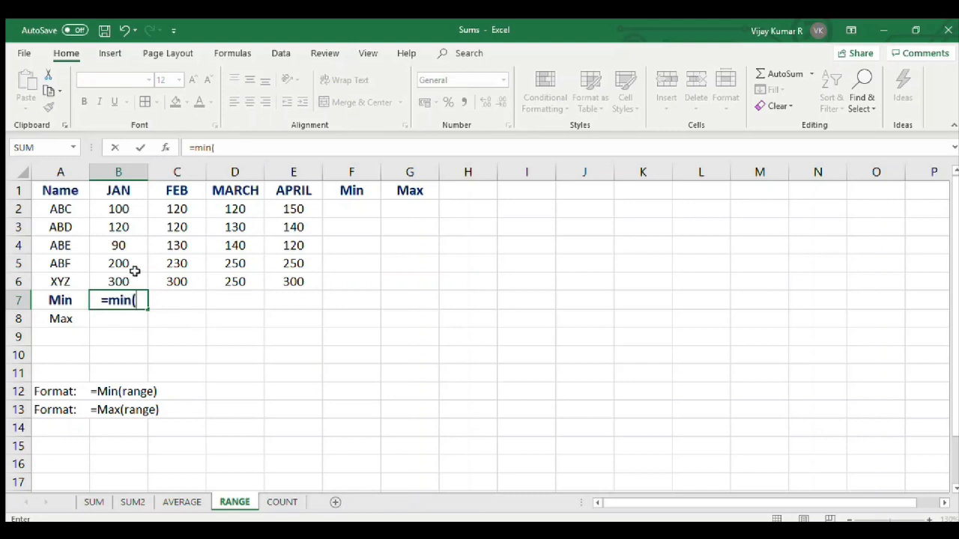
pyautogui.moveTo(113, 208); pyautogui.dragTo(127, 287)
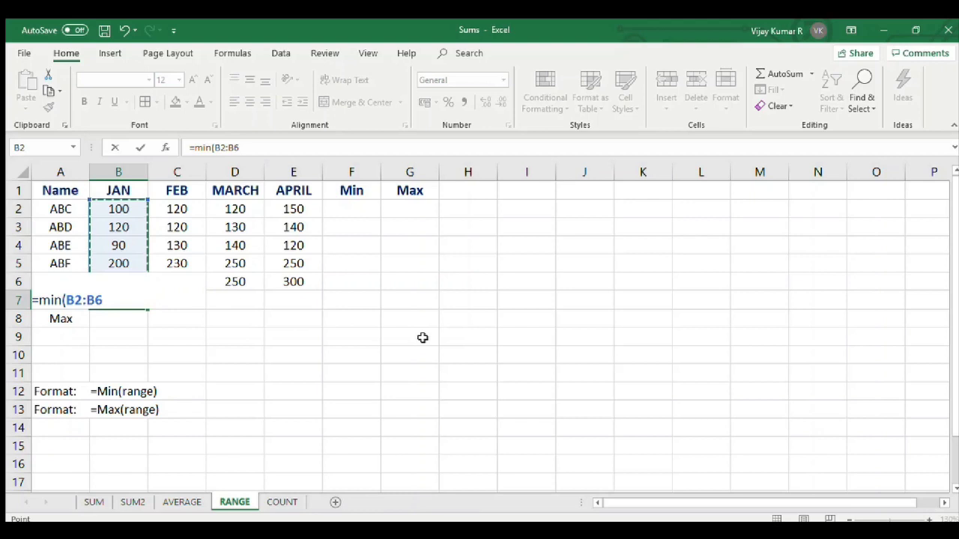
pyautogui.write(')')
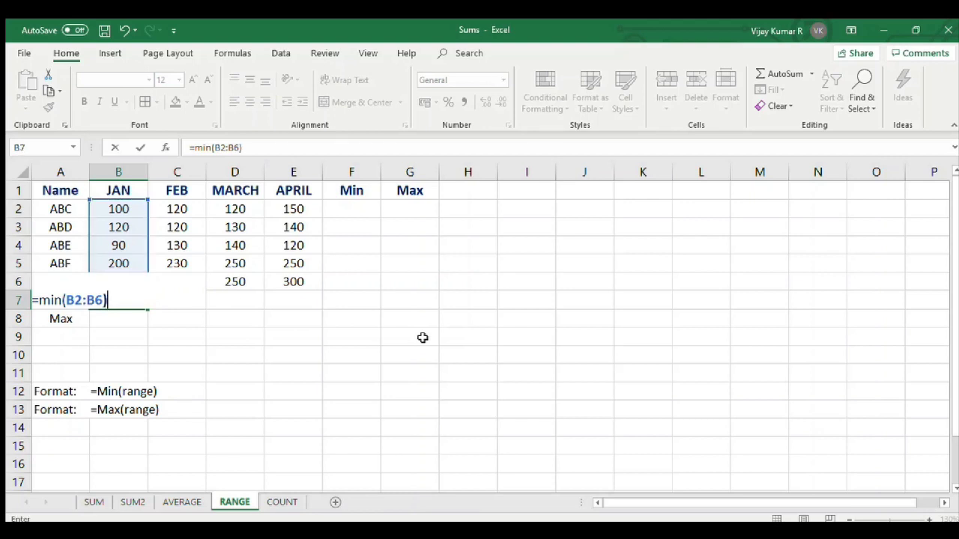
pyautogui.press('Return')
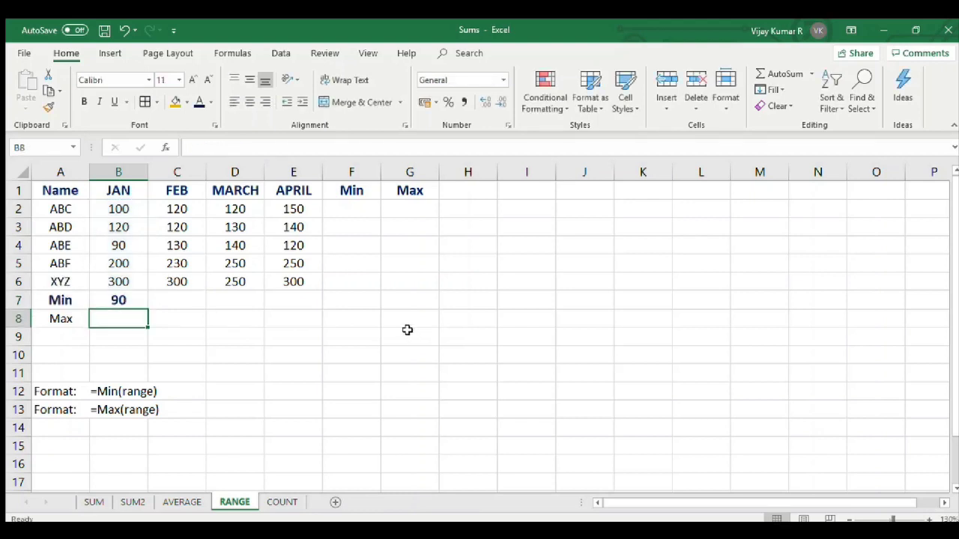
pyautogui.click(113, 300)
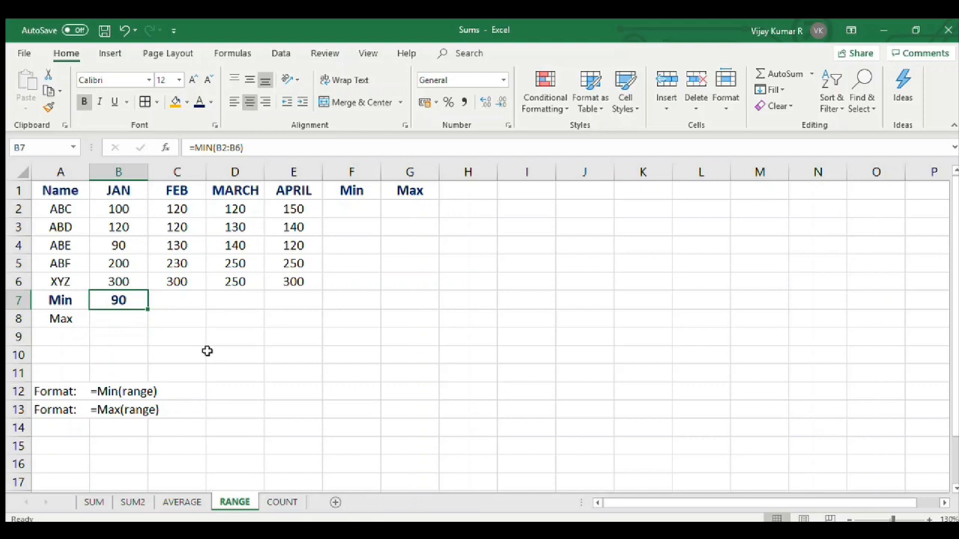
# - Calculate the February minimum in C7 with the formula =min(c2:c6)
pyautogui.click(180, 302)
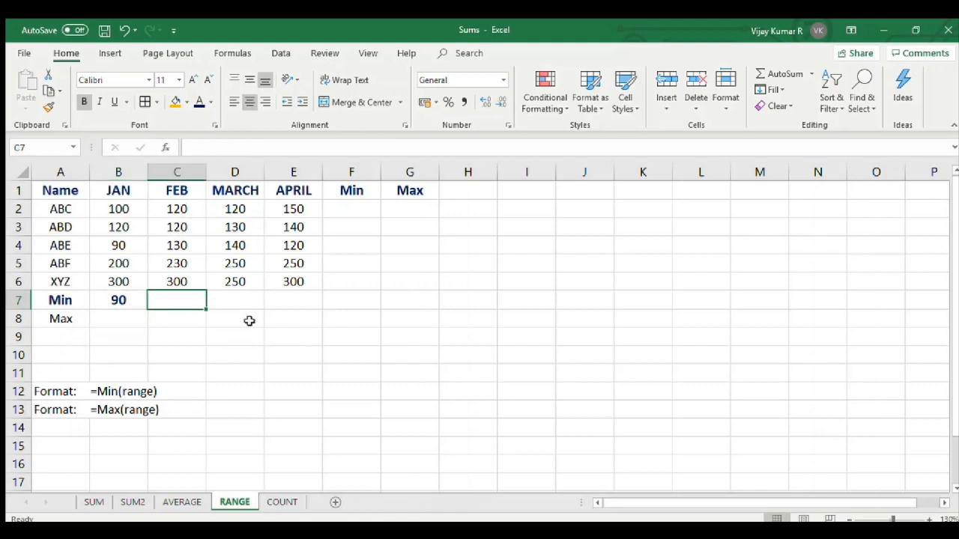
pyautogui.write('=min(')
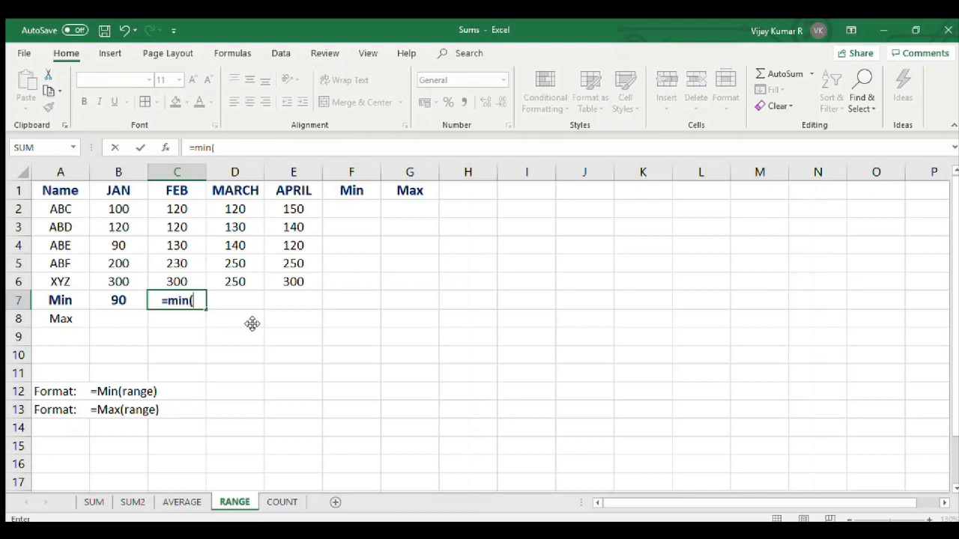
pyautogui.write('c2')
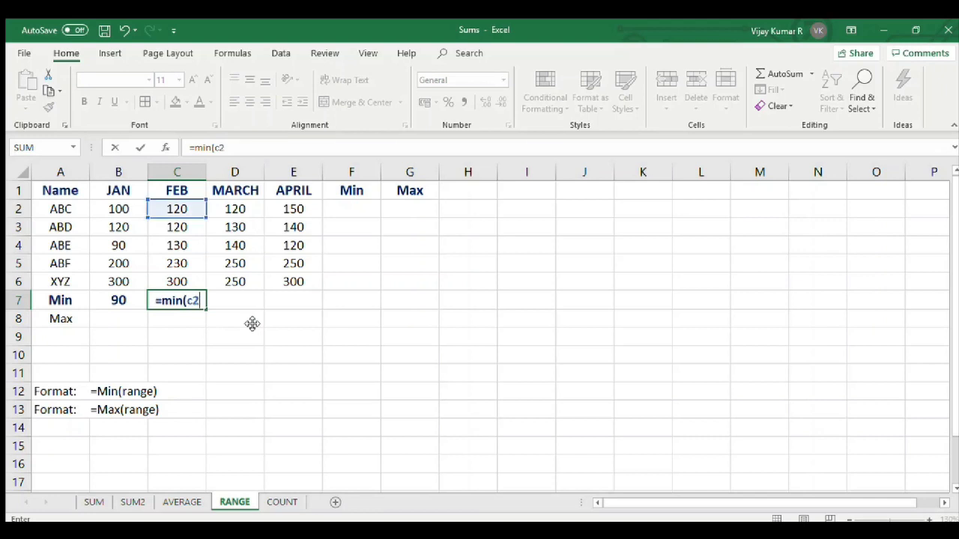
pyautogui.write(':c')
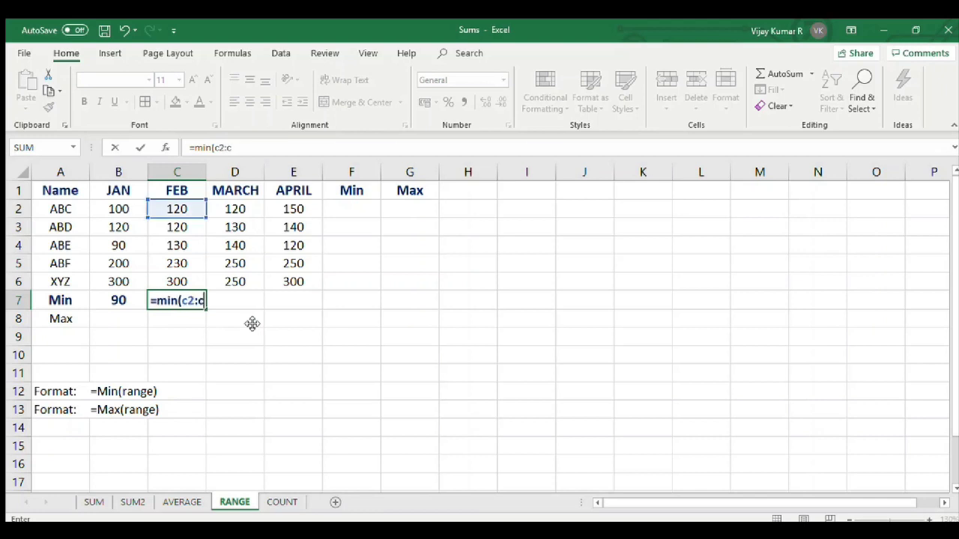
pyautogui.write('6)')
pyautogui.press('Return')
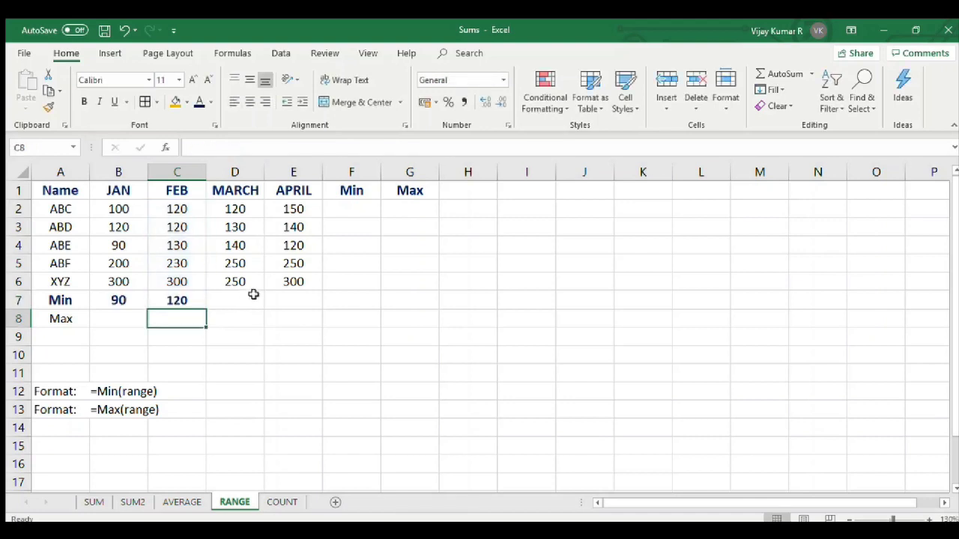
# - Calculate ABC's minimum in F2 with MIN over B2:E2 and fill the formula down to F6
pyautogui.click(349, 209)
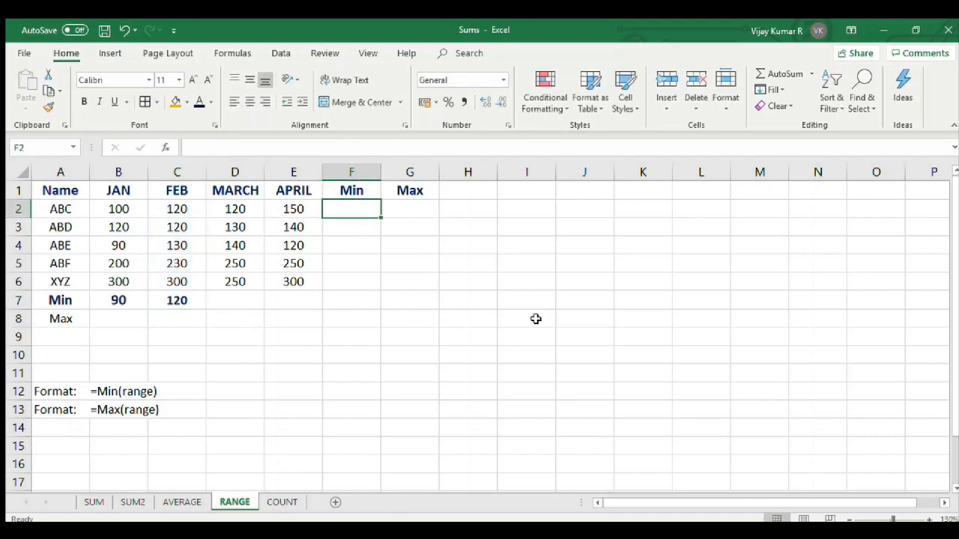
pyautogui.write('=min(')
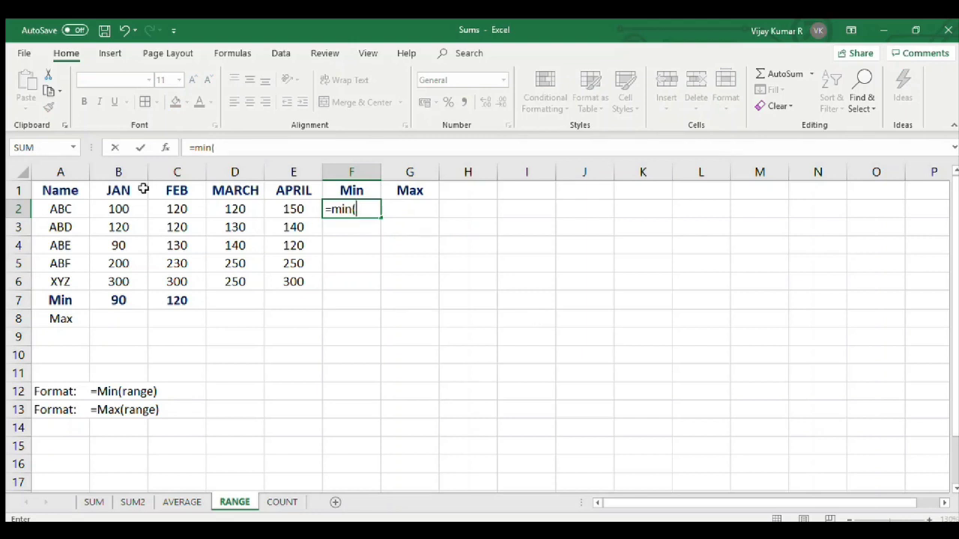
pyautogui.moveTo(119, 206); pyautogui.dragTo(290, 204)
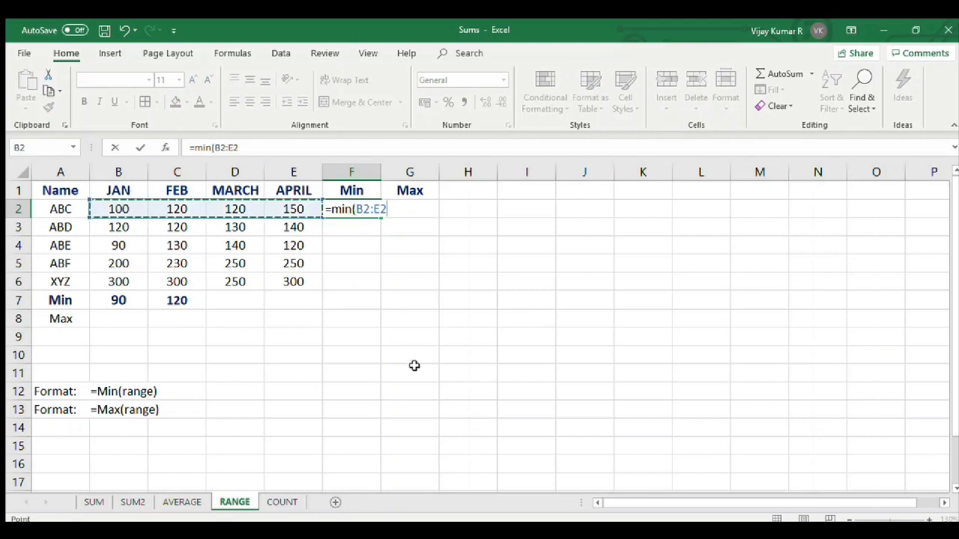
pyautogui.press('Return')
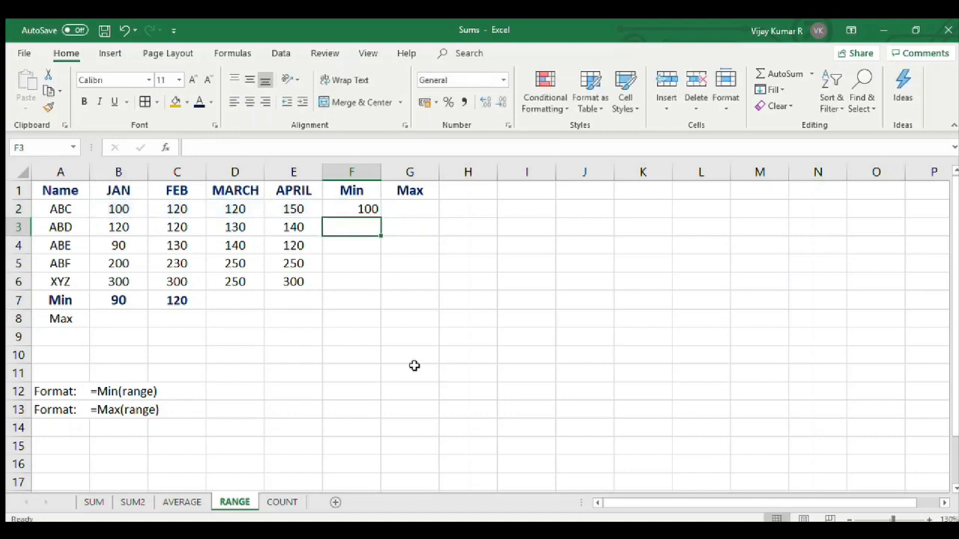
pyautogui.click(370, 212)
pyautogui.moveTo(380, 215); pyautogui.dragTo(383, 298)
# - Fill the February minimum formula from C7 across to E7 for March and April
pyautogui.click(199, 315)
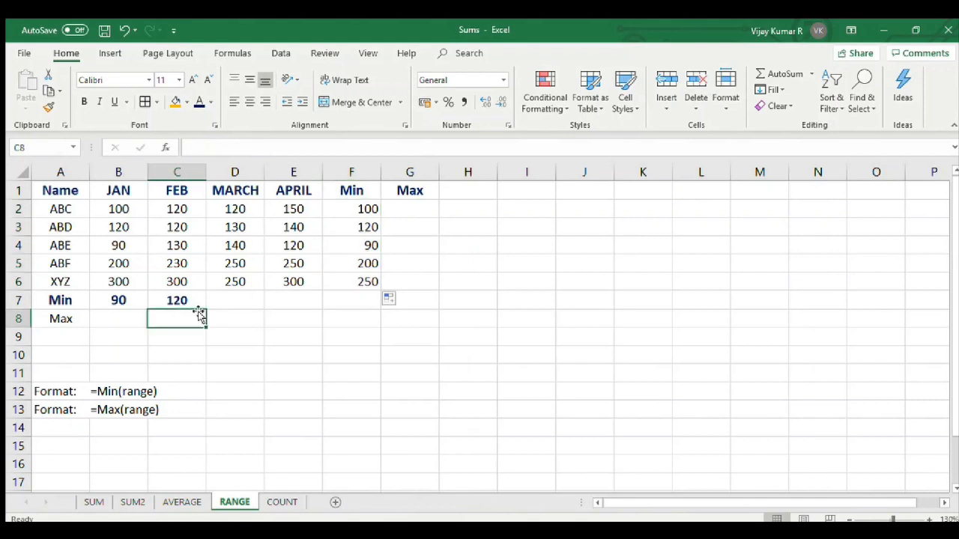
pyautogui.click(200, 304)
pyautogui.moveTo(205, 308); pyautogui.dragTo(319, 304)
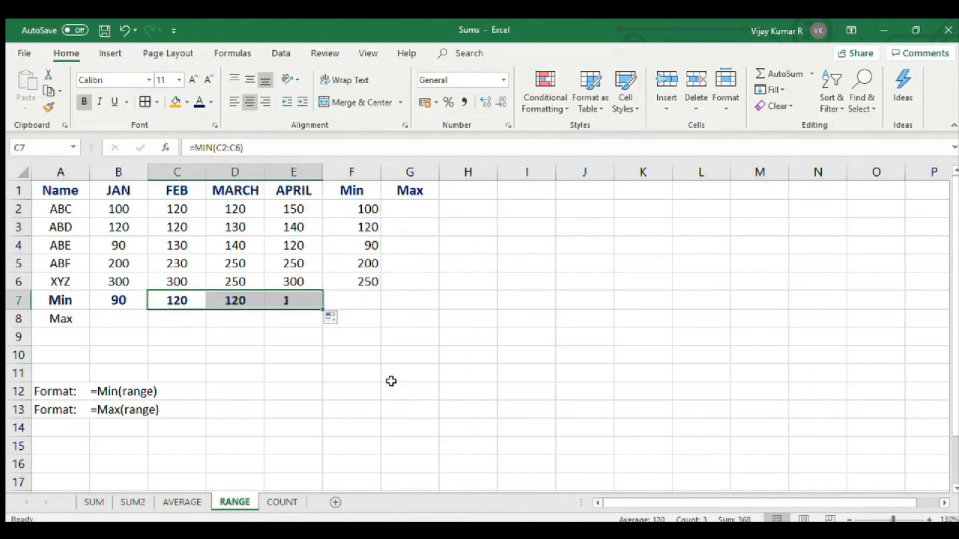
# - Calculate the January maximum in B8 with the formula =max(B2:B6)
pyautogui.click(110, 317)
pyautogui.click(60, 324)
pyautogui.click(108, 321)
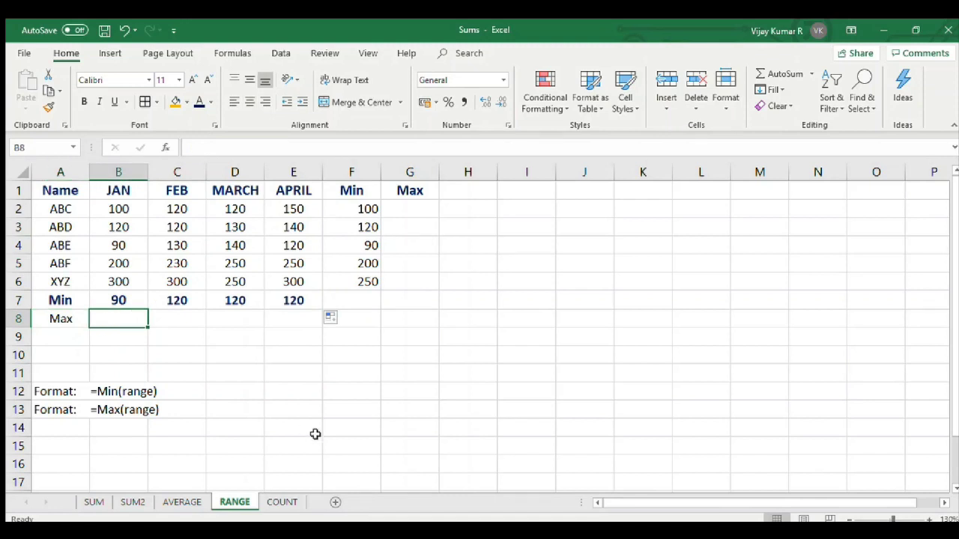
pyautogui.write('=max(')
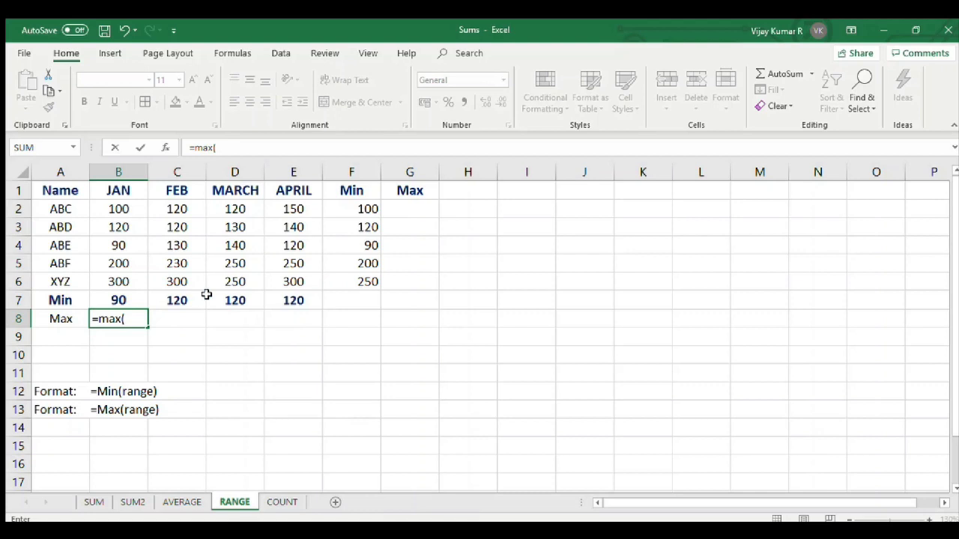
pyautogui.moveTo(122, 209); pyautogui.dragTo(122, 282)
pyautogui.write(')')
pyautogui.press('Return')
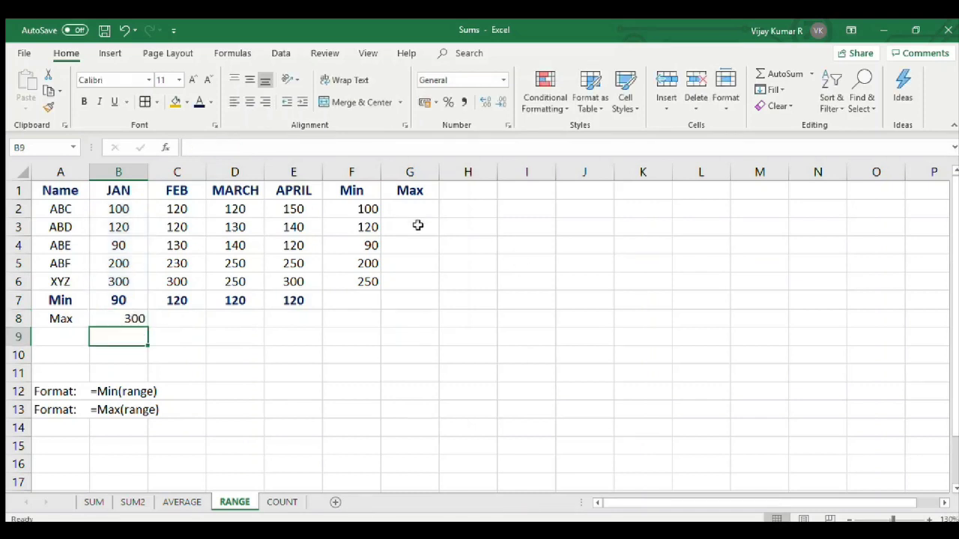
# - Calculate ABC's maximum in G2 with =max(B2:E2) and fill the formula down to G6
pyautogui.click(418, 210)
pyautogui.write('=')
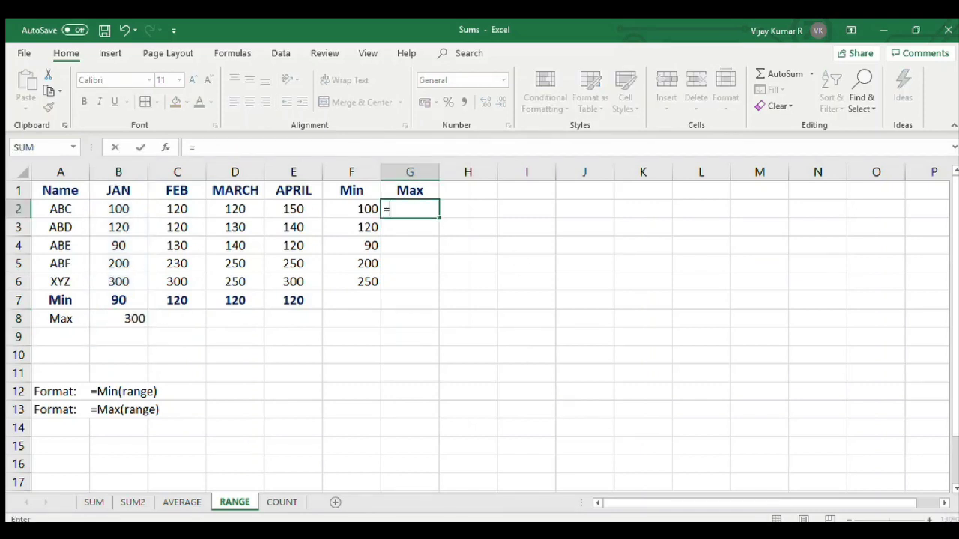
pyautogui.write('max(')
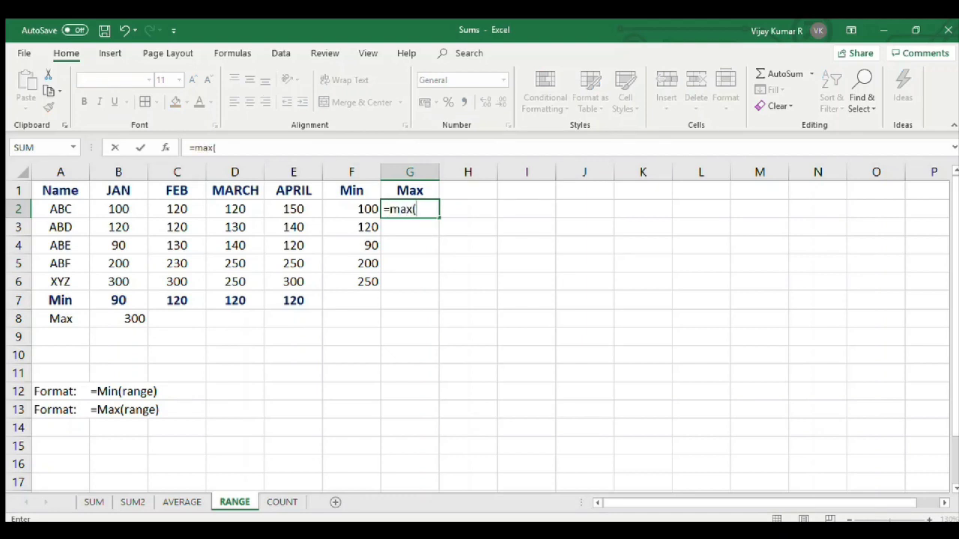
pyautogui.moveTo(114, 208); pyautogui.dragTo(273, 209)
pyautogui.write(')')
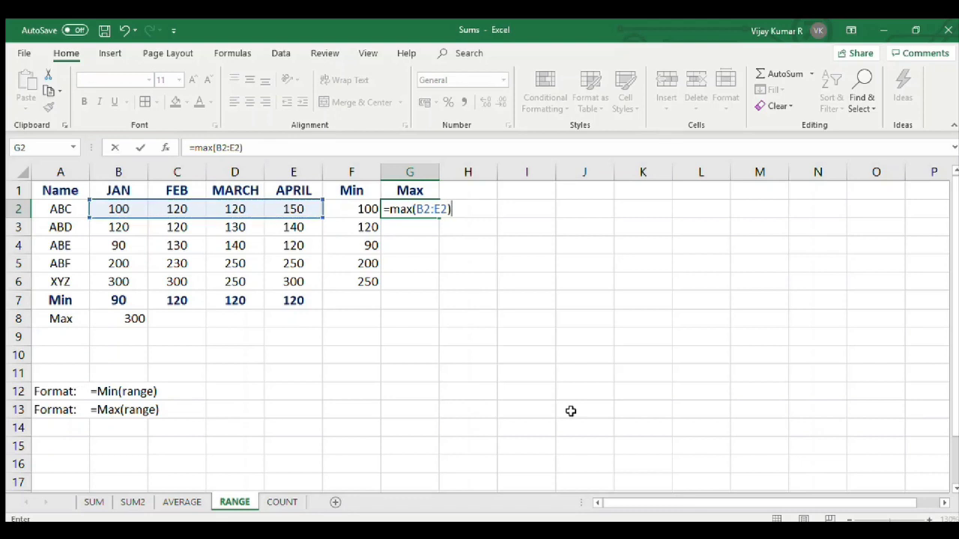
pyautogui.press('Return')
pyautogui.click(432, 213)
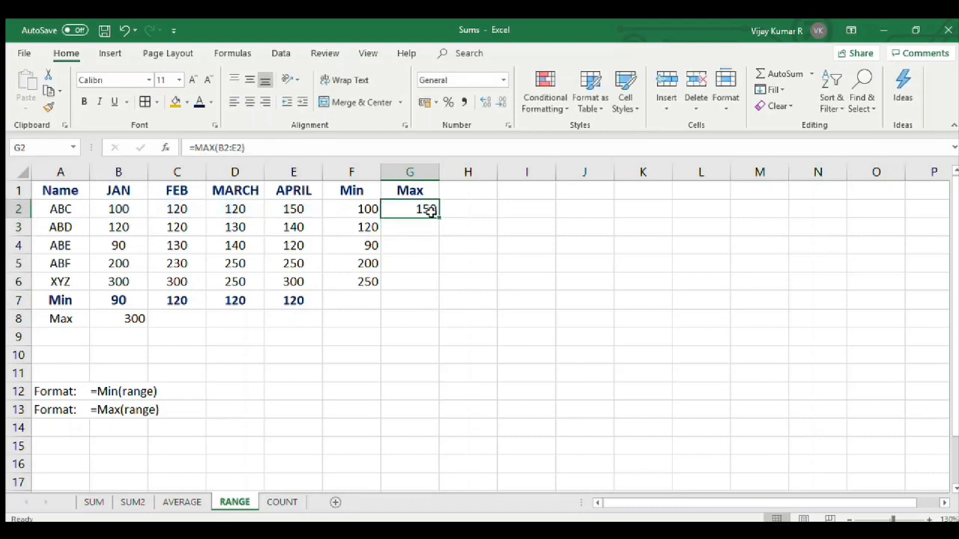
pyautogui.moveTo(440, 219); pyautogui.dragTo(433, 291)
# - Fill the January maximum formula from B8 across to E8 for February, March and April
pyautogui.click(147, 320)
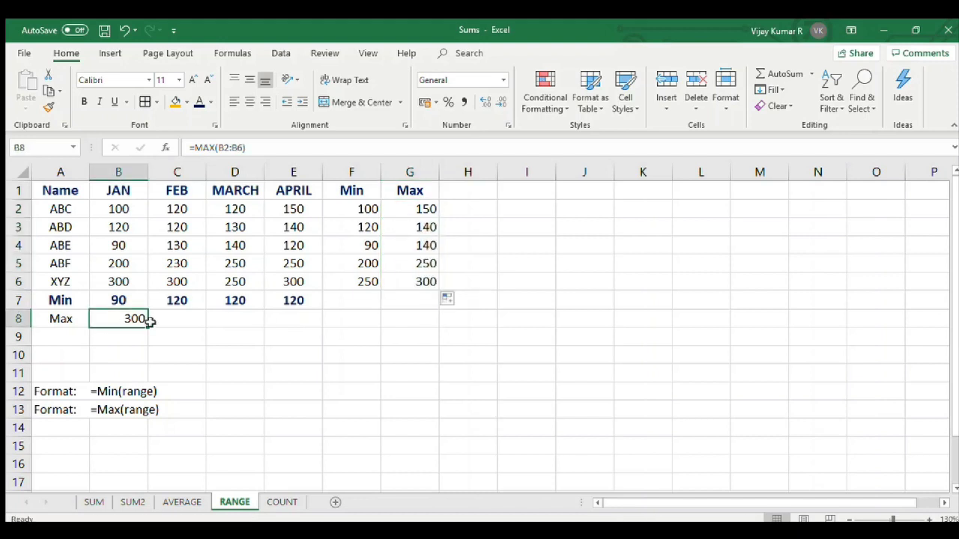
pyautogui.moveTo(149, 328); pyautogui.dragTo(305, 325)
pyautogui.click(234, 353)
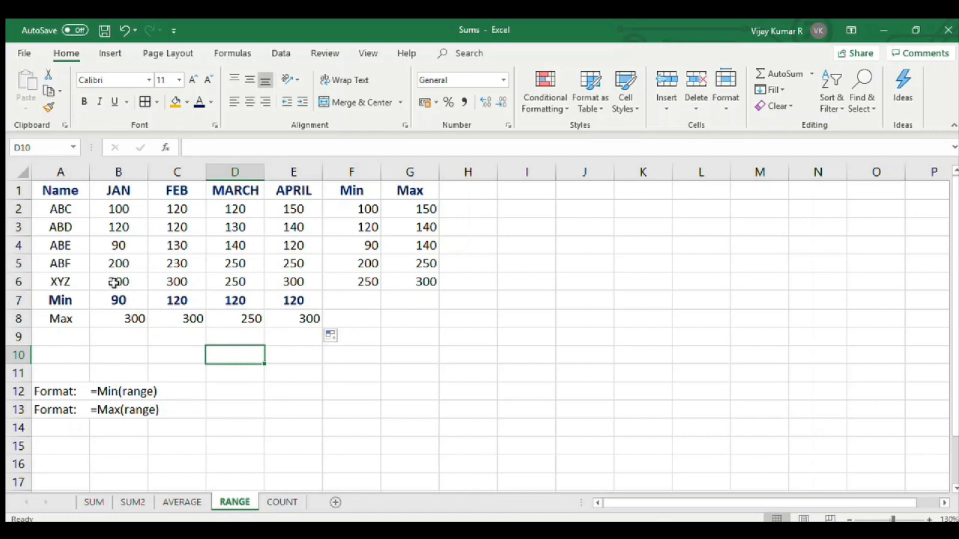
pyautogui.click(114, 282)
pyautogui.click(124, 313)
pyautogui.click(125, 300)
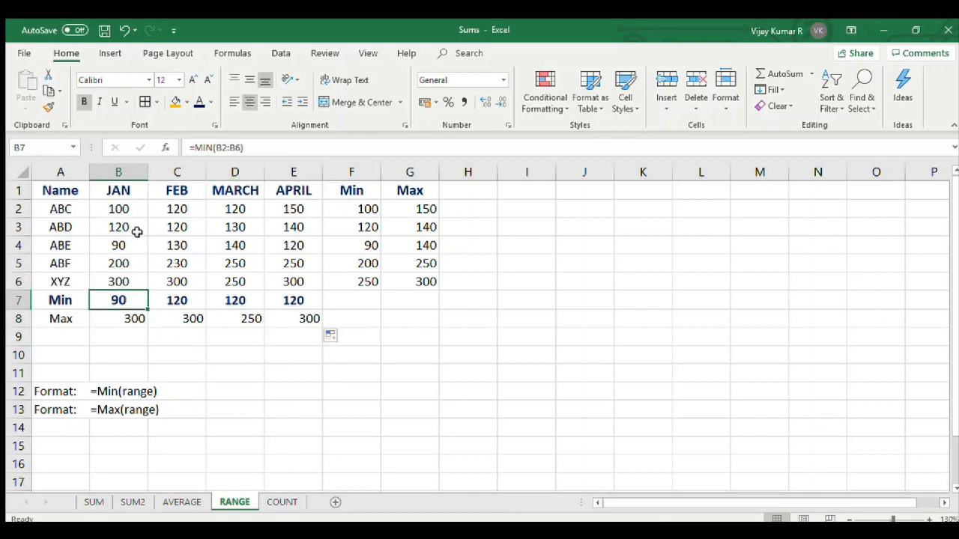
pyautogui.click(130, 245)
# - Copy the formatting of the Min label in A7 to the Max label in A8
pyautogui.moveTo(60, 300); pyautogui.dragTo(330, 295)
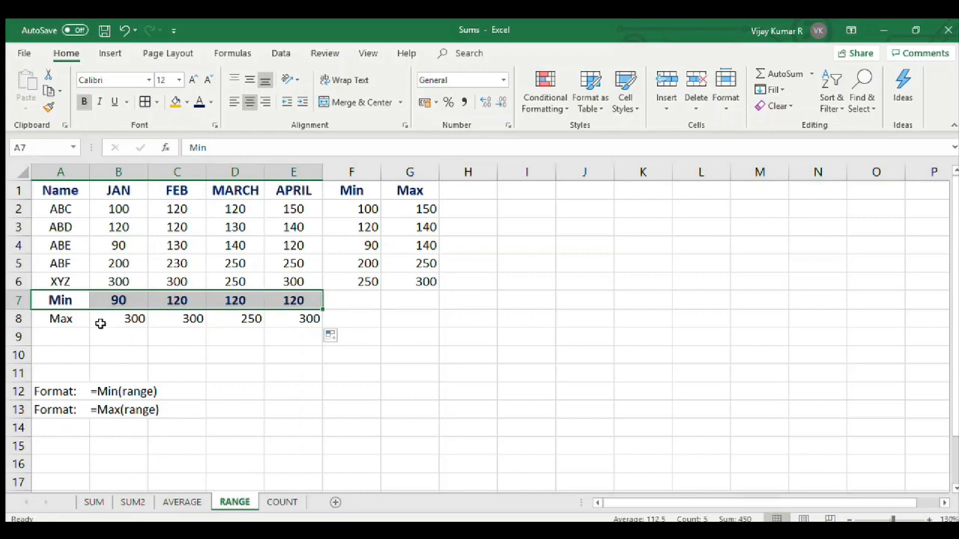
pyautogui.click(71, 303)
pyautogui.click(48, 107)
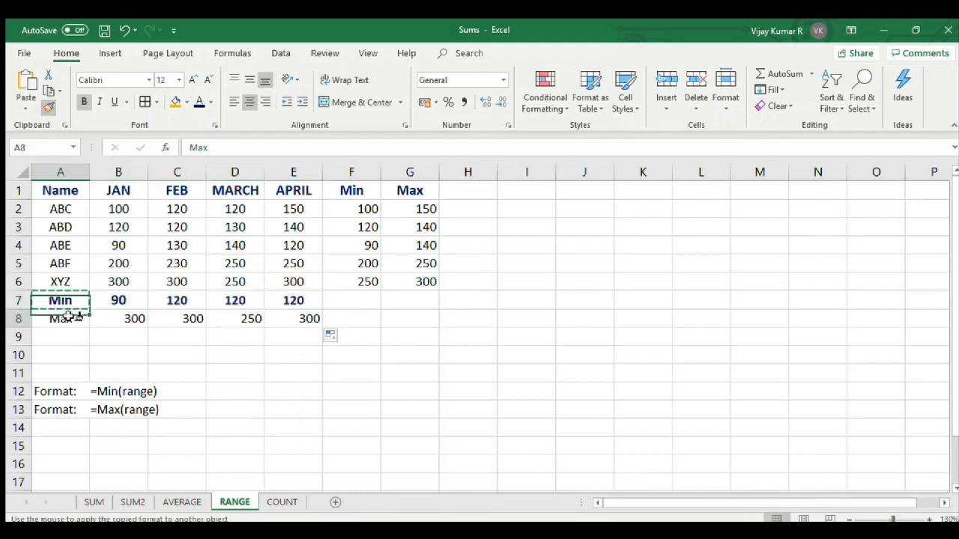
pyautogui.click(63, 319)
pyautogui.click(635, 358)
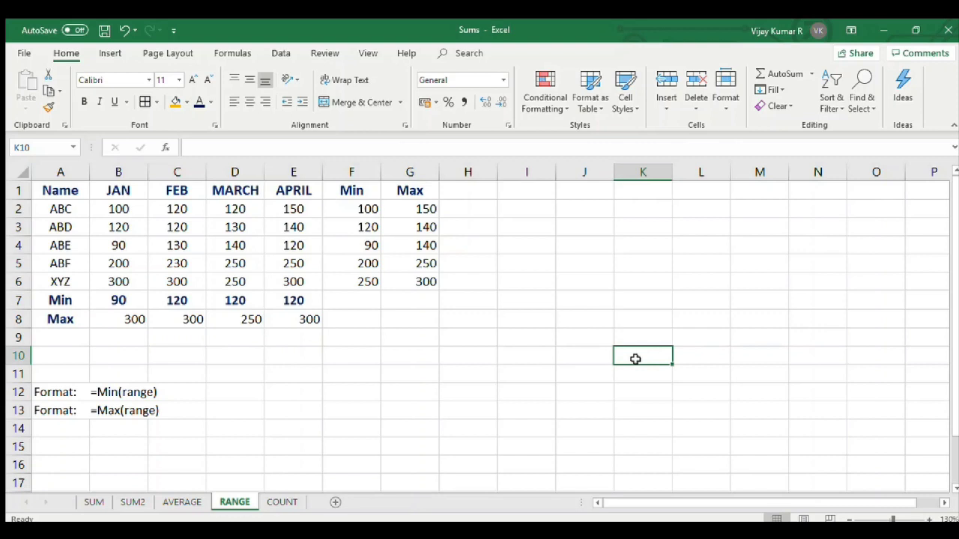
# - Review the MIN syntax note in cell A12
pyautogui.click(319, 405)
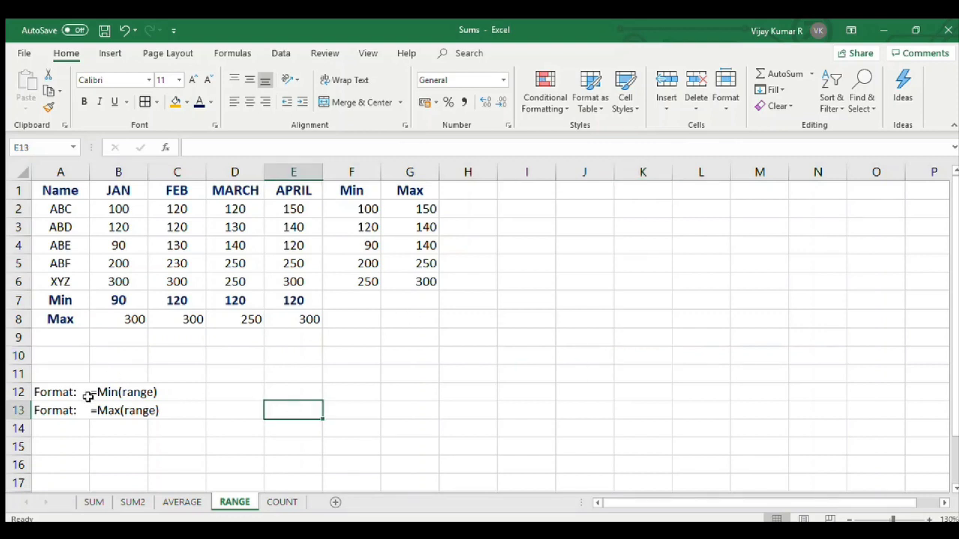
pyautogui.click(47, 391)
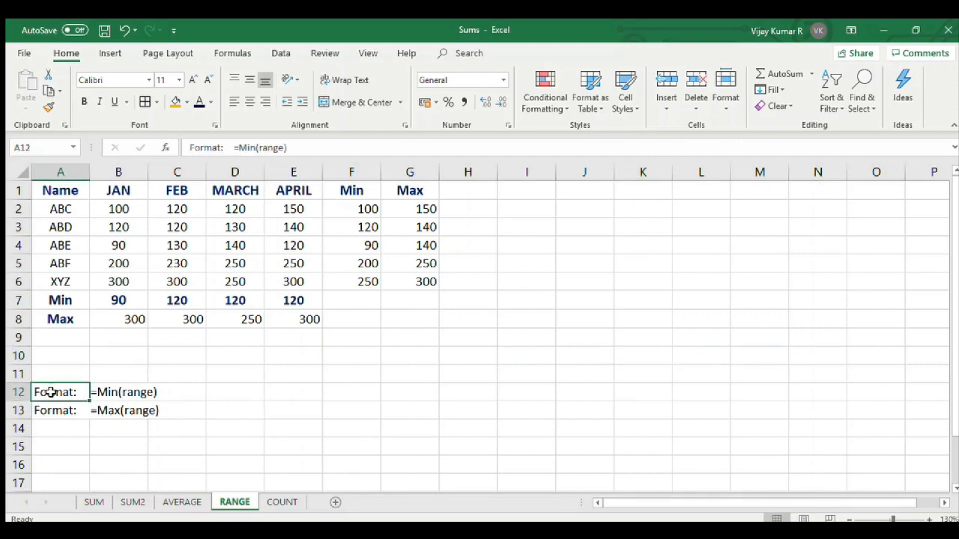
pyautogui.moveTo(320, 146); pyautogui.dragTo(139, 150)
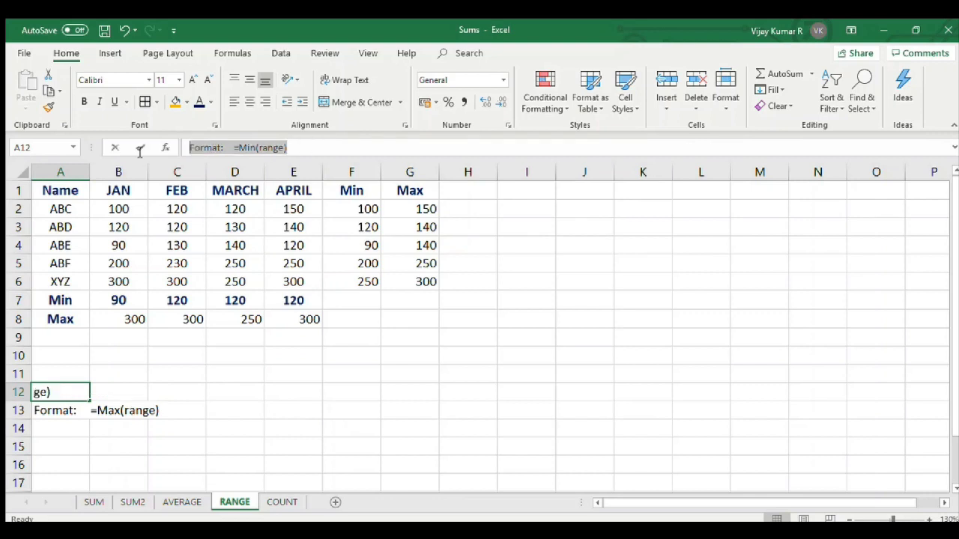
pyautogui.click(280, 418)
pyautogui.click(527, 426)
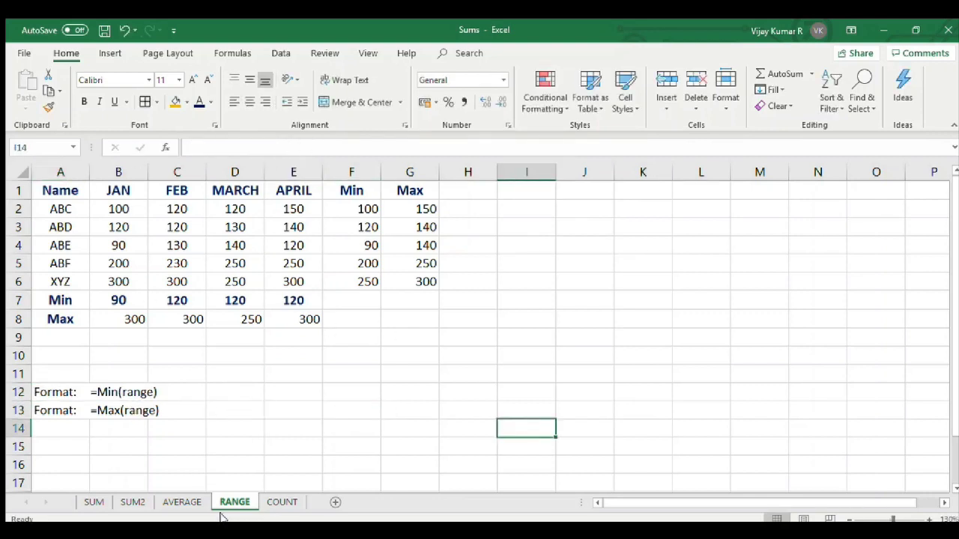
# - Open the COUNT sheet and examine its headings, serial numbers in A2:A11 and January values in B2:B11
pyautogui.click(279, 501)
pyautogui.click(438, 255)
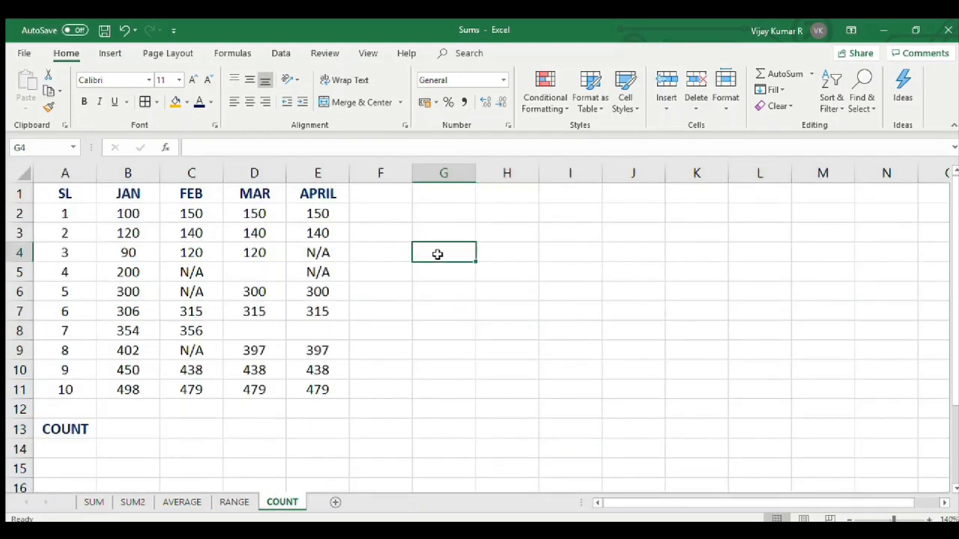
pyautogui.click(139, 213)
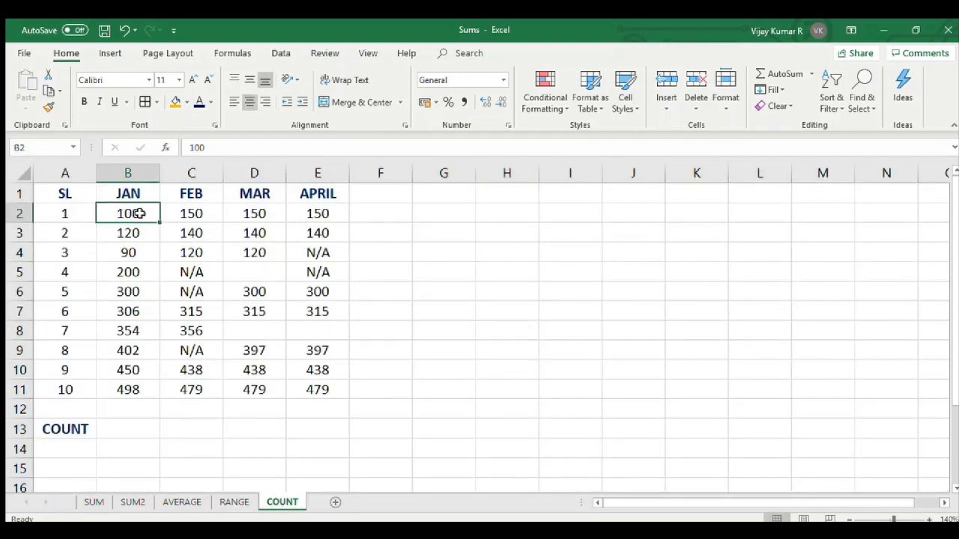
pyautogui.click(77, 195)
pyautogui.click(112, 191)
pyautogui.click(201, 192)
pyautogui.click(238, 193)
pyautogui.click(326, 194)
pyautogui.click(56, 193)
pyautogui.moveTo(71, 213); pyautogui.dragTo(84, 381)
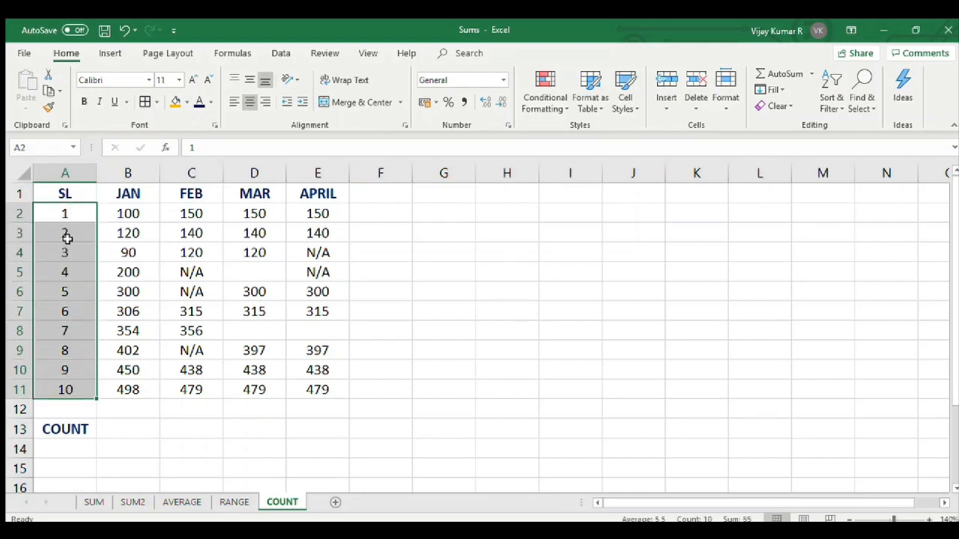
pyautogui.click(60, 430)
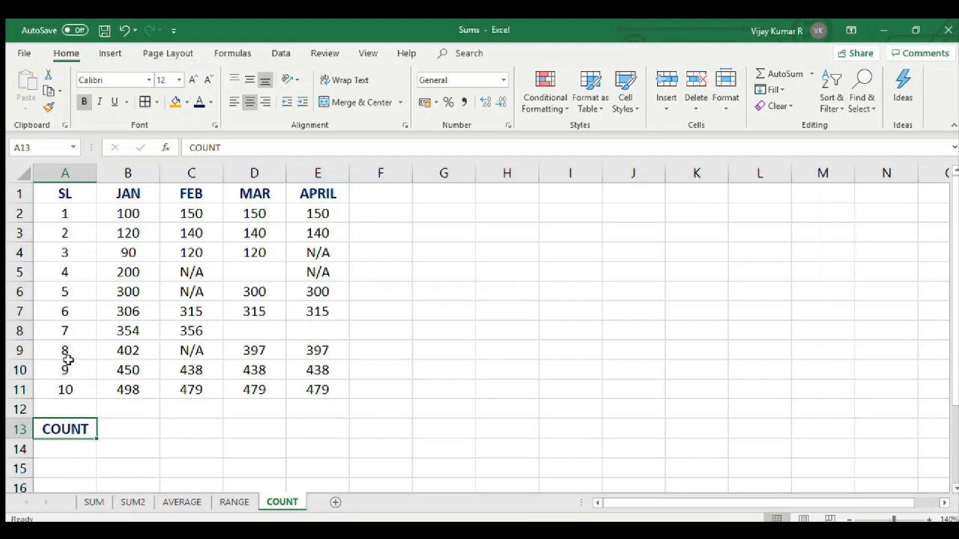
pyautogui.click(68, 390)
pyautogui.moveTo(54, 211); pyautogui.dragTo(81, 387)
pyautogui.click(553, 373)
pyautogui.moveTo(135, 211); pyautogui.dragTo(139, 382)
# - Enter the syntax note "Format: =count(range)" in cell H6
pyautogui.click(487, 301)
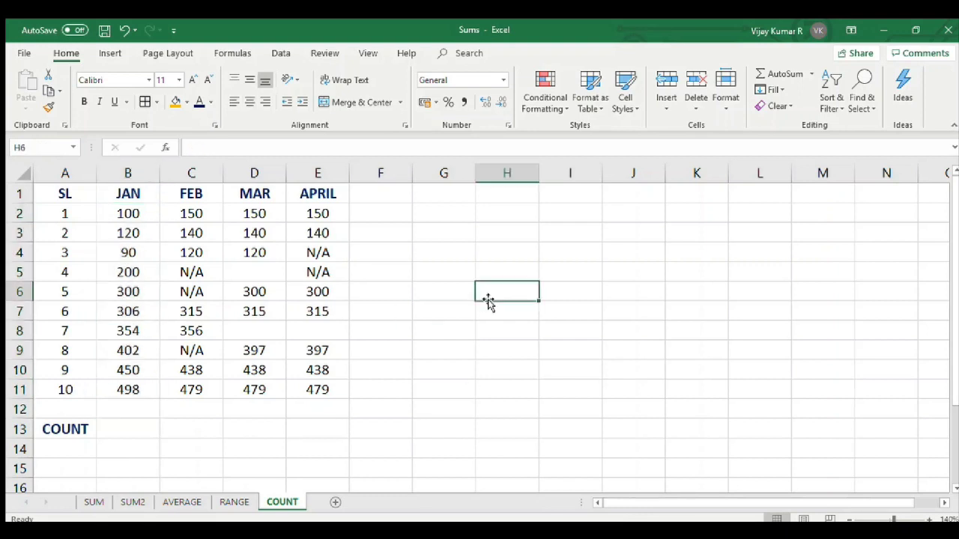
pyautogui.write('Format:   =count(range')
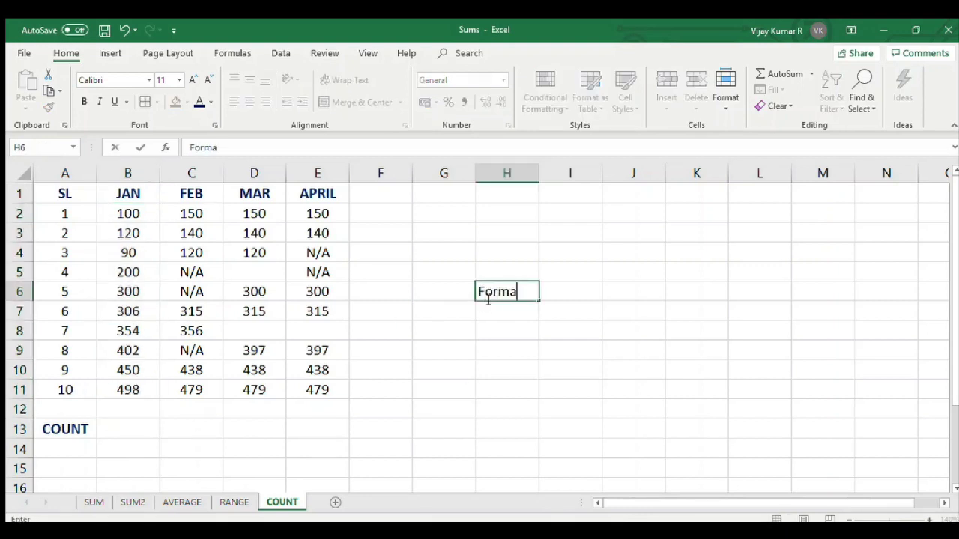
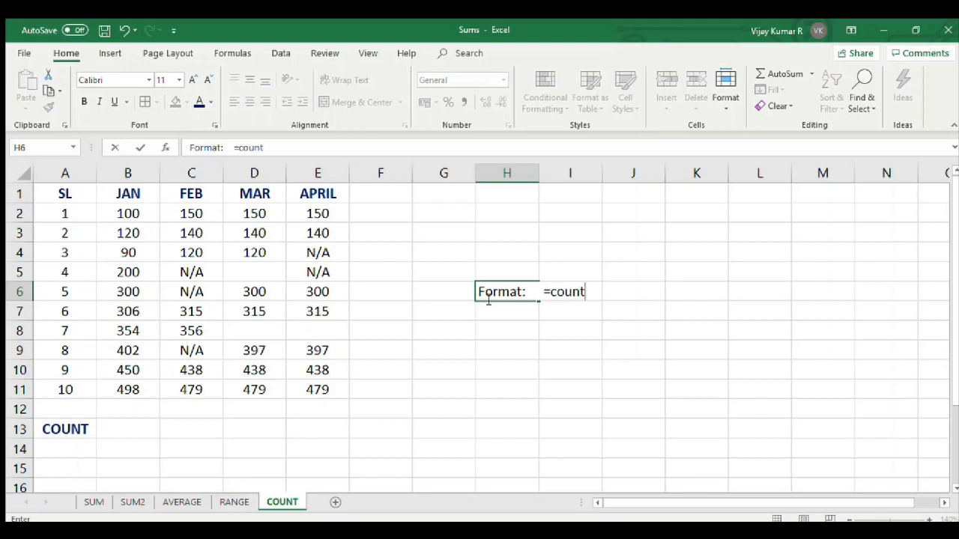
pyautogui.write('ange)')
pyautogui.press('Tab')
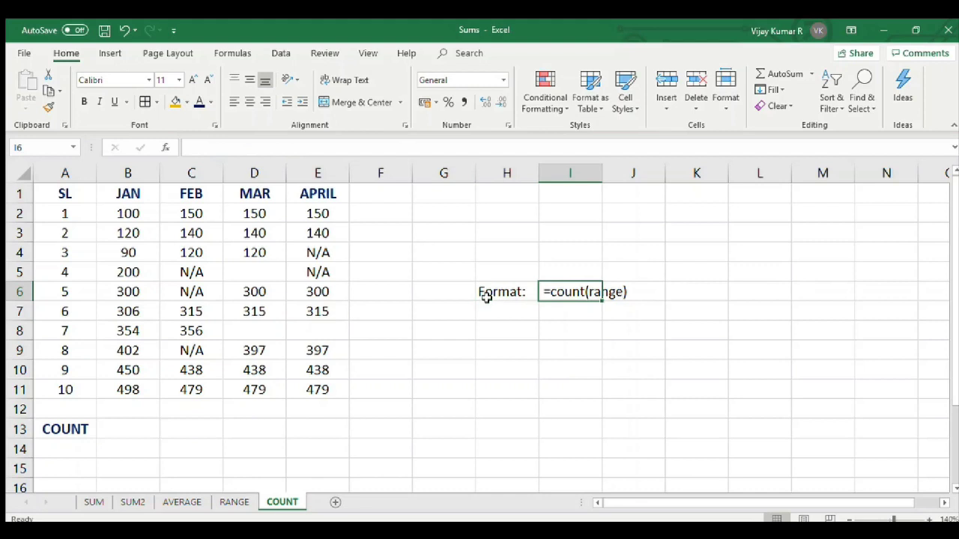
pyautogui.click(499, 285)
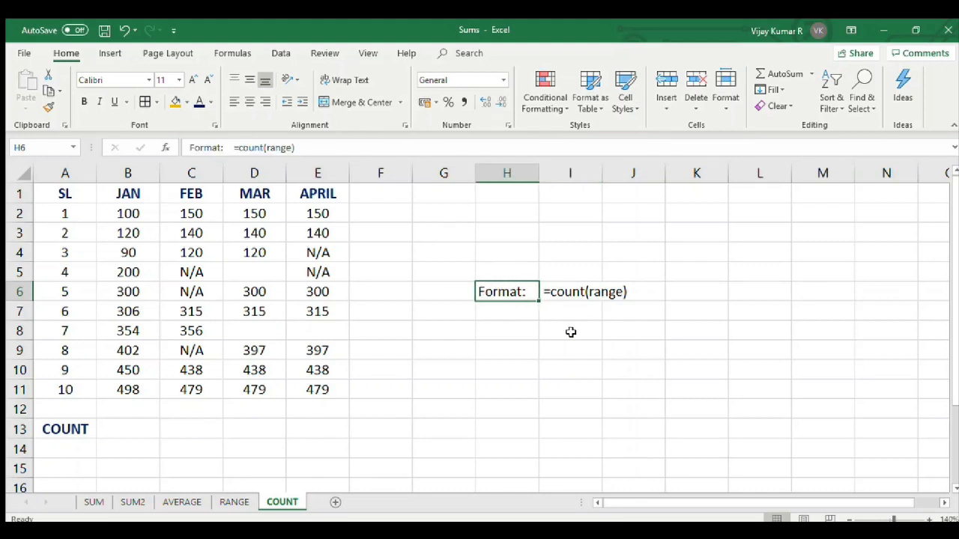
pyautogui.click(456, 387)
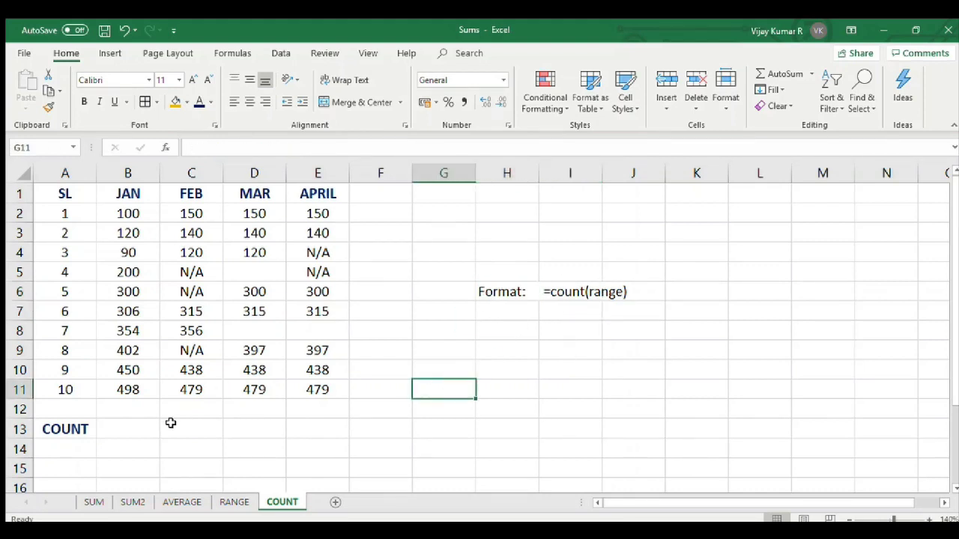
# - Count the January entries in B13 with the formula =count(B2:B11)
pyautogui.click(132, 427)
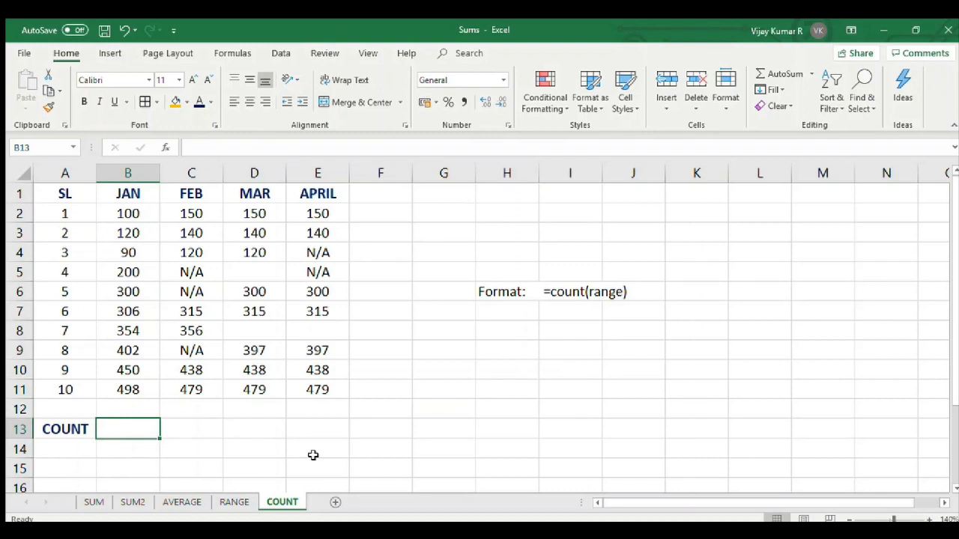
pyautogui.write('=count(')
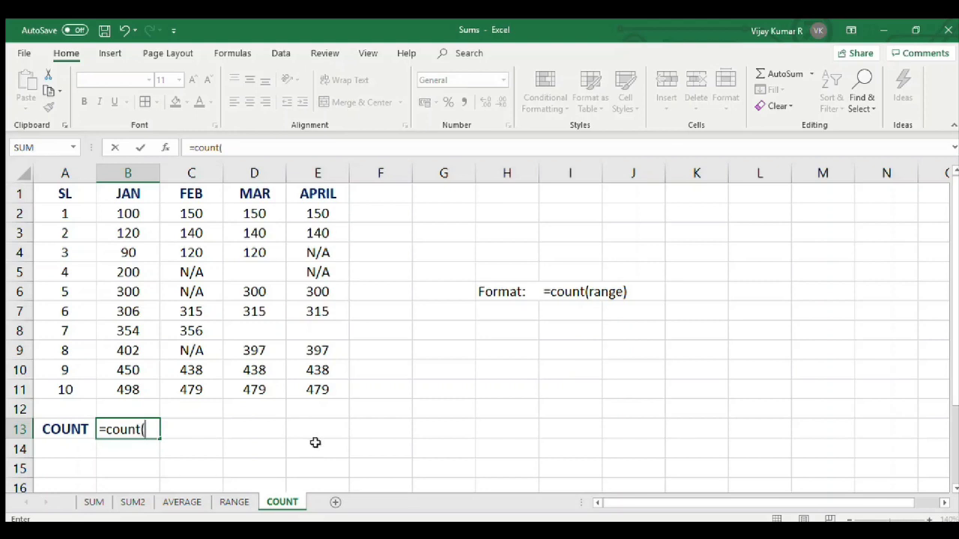
pyautogui.moveTo(138, 214); pyautogui.dragTo(142, 384)
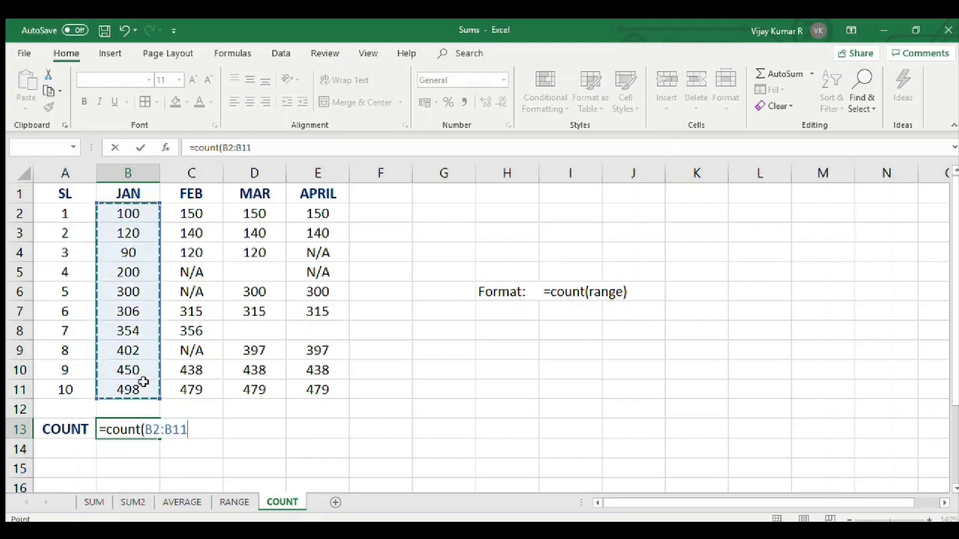
pyautogui.write(')')
pyautogui.press('Return')
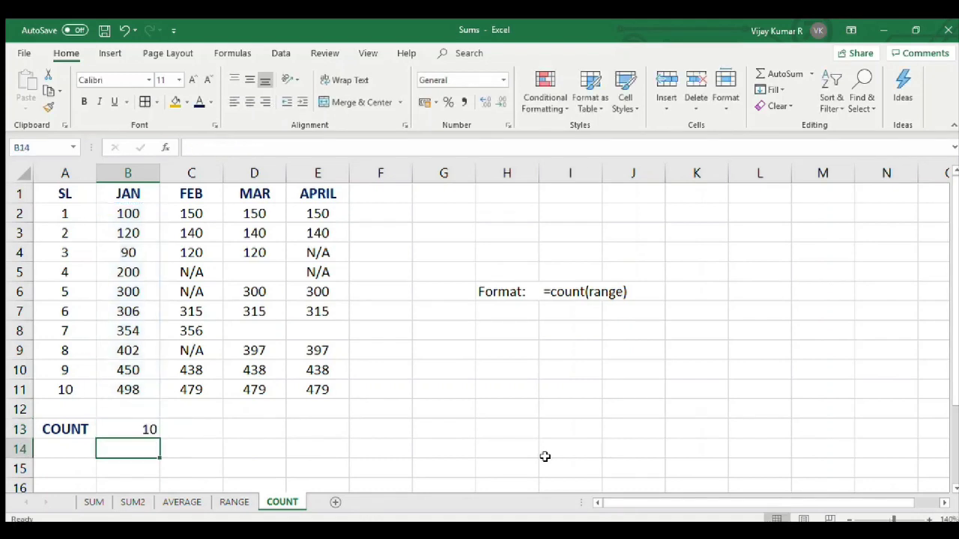
pyautogui.click(148, 432)
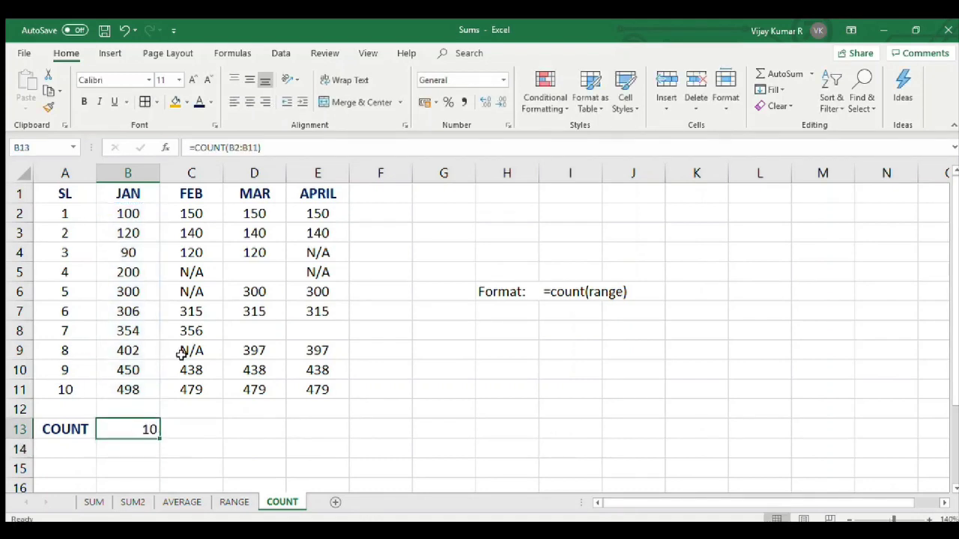
# - Go through the February entries in C2:C11 and pick out the N/A cells C5, C6 and C9
pyautogui.click(199, 212)
pyautogui.click(200, 234)
pyautogui.click(203, 253)
pyautogui.click(203, 273)
pyautogui.click(203, 292)
pyautogui.click(203, 311)
pyautogui.click(203, 331)
pyautogui.click(203, 347)
pyautogui.click(200, 371)
pyautogui.click(201, 389)
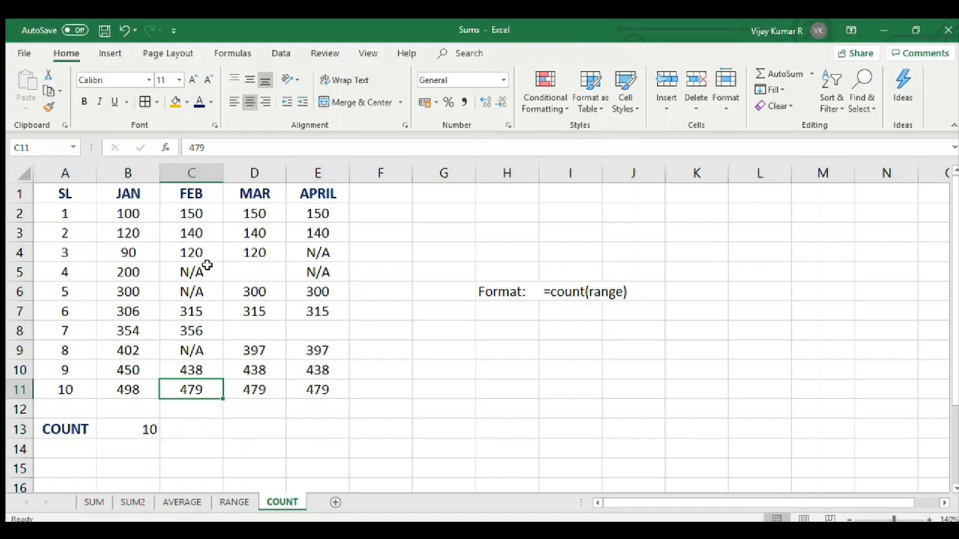
pyautogui.moveTo(207, 265); pyautogui.dragTo(205, 286)
pyautogui.keyDown('ctrl'); pyautogui.click(206, 352); pyautogui.keyUp('ctrl')
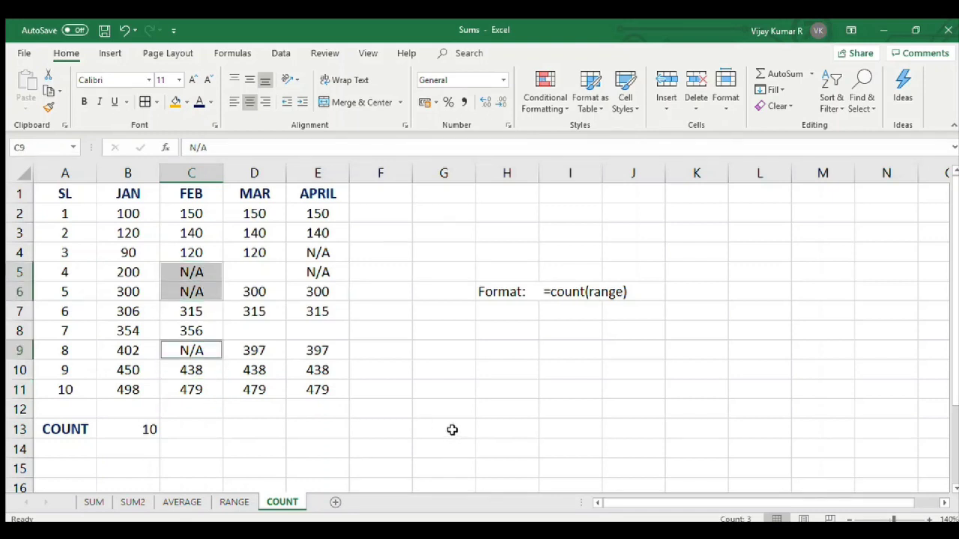
# - Count the February entries in C13 with the formula =count(C2:C11)
pyautogui.click(193, 430)
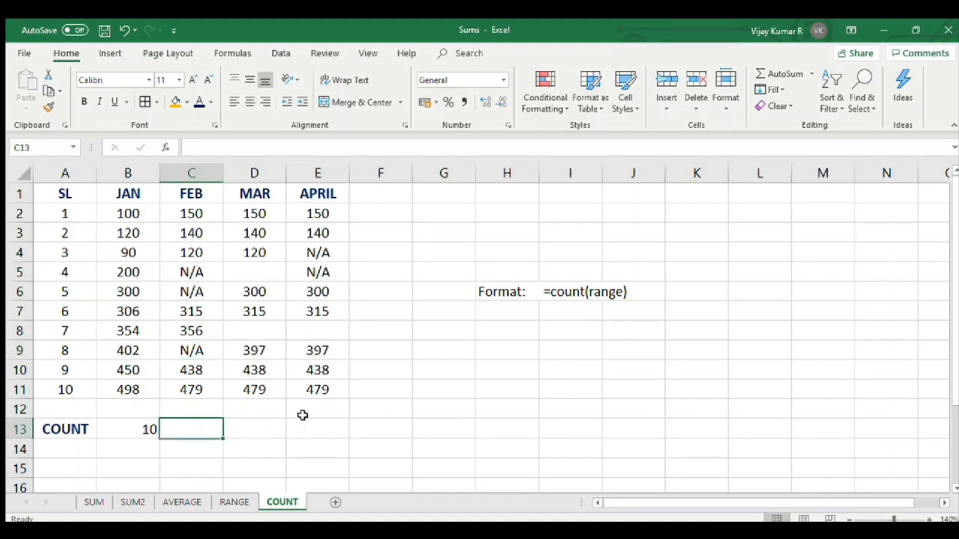
pyautogui.write('=count(')
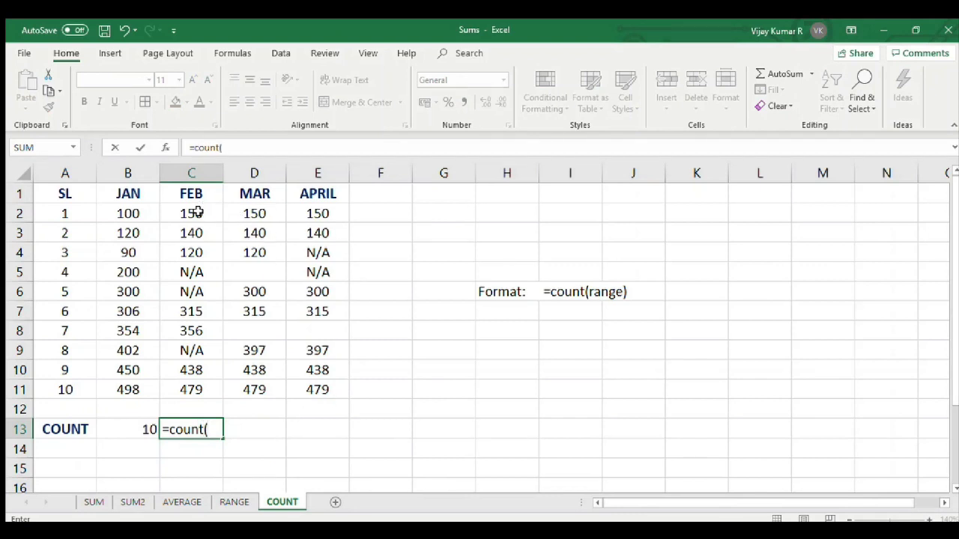
pyautogui.moveTo(197, 211); pyautogui.dragTo(197, 390)
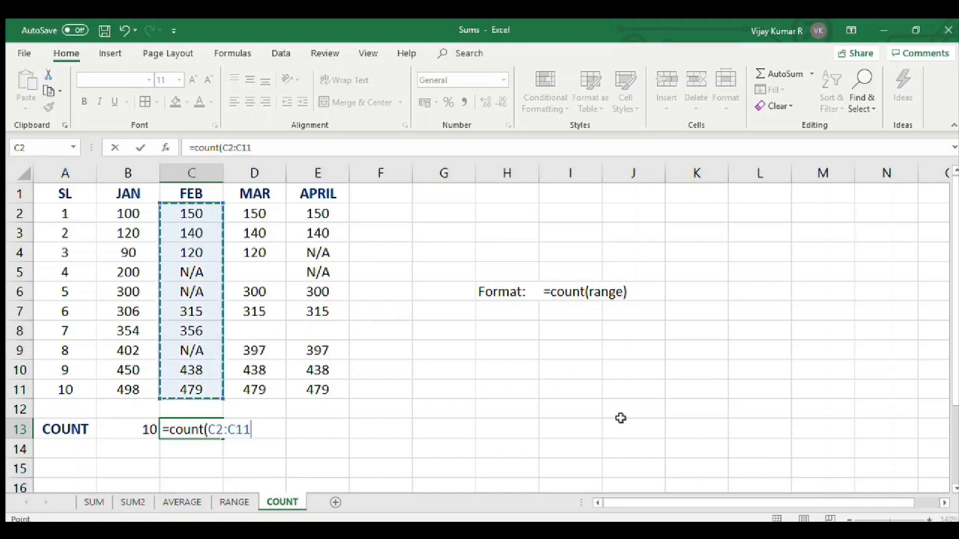
pyautogui.write(')')
pyautogui.press('Return')
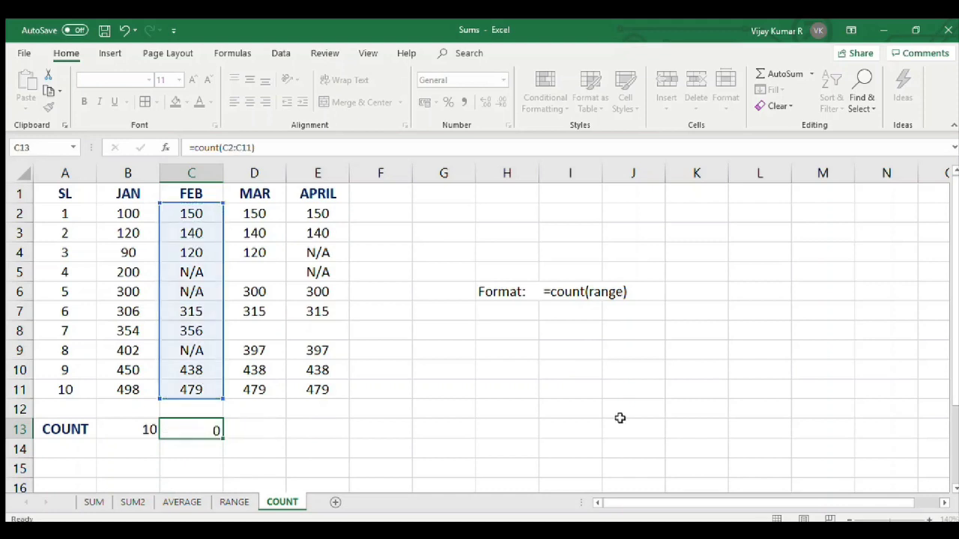
# - Check the February count by selecting the numeric cells C2:C4, C7:C8 and C10:C11 together
pyautogui.click(195, 431)
pyautogui.click(204, 212)
pyautogui.moveTo(203, 212); pyautogui.dragTo(204, 254)
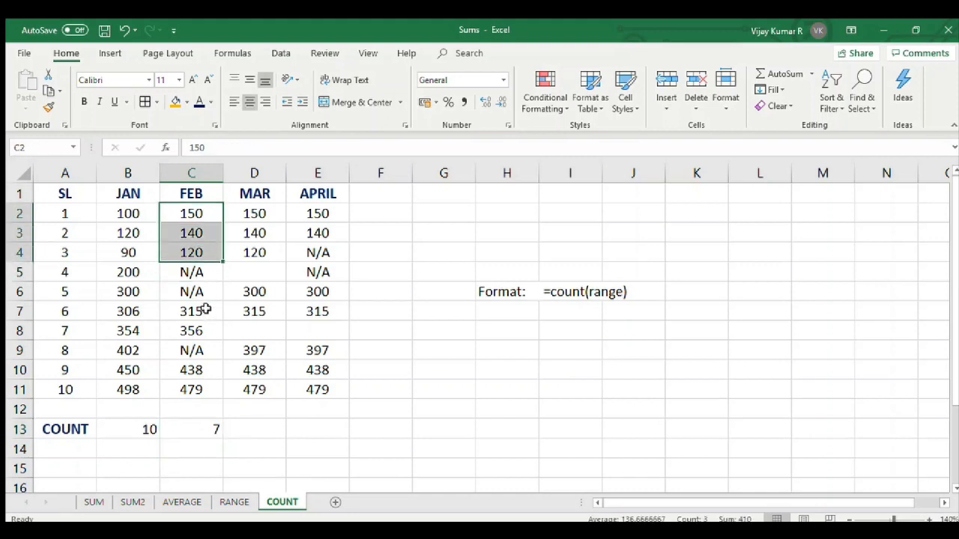
pyautogui.keyDown('ctrl'); pyautogui.moveTo(205, 310); pyautogui.dragTo(208, 323); pyautogui.keyUp('ctrl')
pyautogui.keyDown('ctrl'); pyautogui.moveTo(207, 372); pyautogui.dragTo(208, 389); pyautogui.keyUp('ctrl')
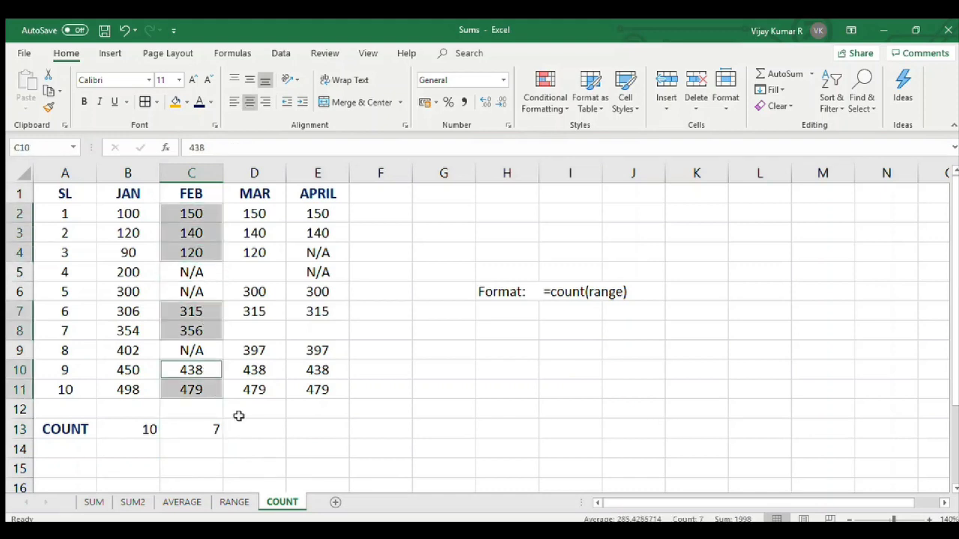
# - Highlight the February N/A cell C5 with an orange fill
pyautogui.click(206, 352)
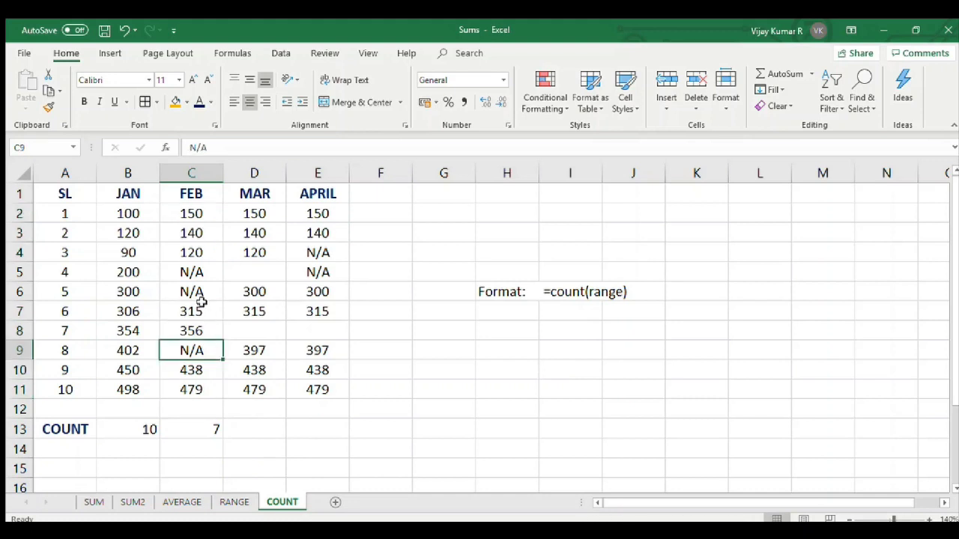
pyautogui.click(201, 271)
pyautogui.click(175, 103)
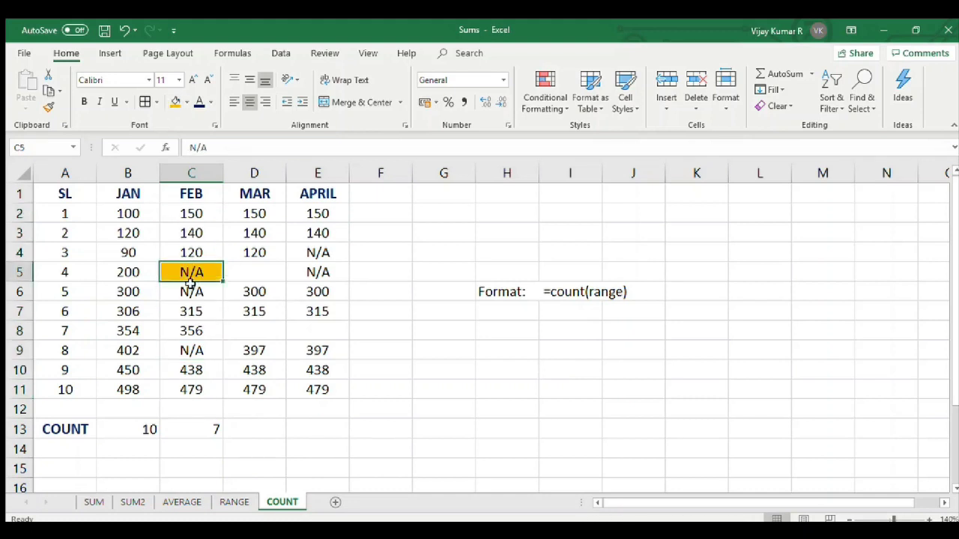
# - Highlight the remaining February N/A cells C6 and C9 with the same orange fill
pyautogui.click(192, 305)
pyautogui.click(191, 291)
pyautogui.click(175, 103)
pyautogui.click(173, 348)
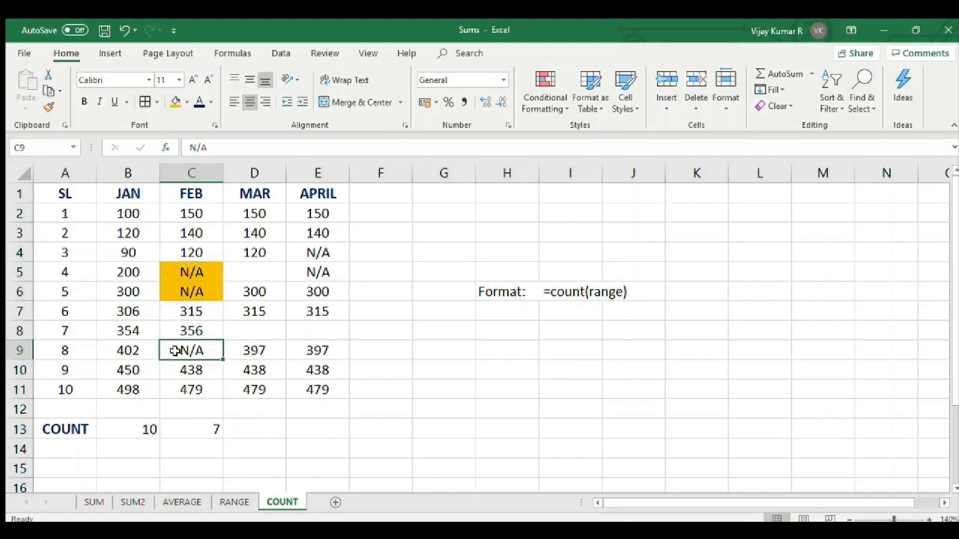
pyautogui.click(175, 103)
pyautogui.click(303, 396)
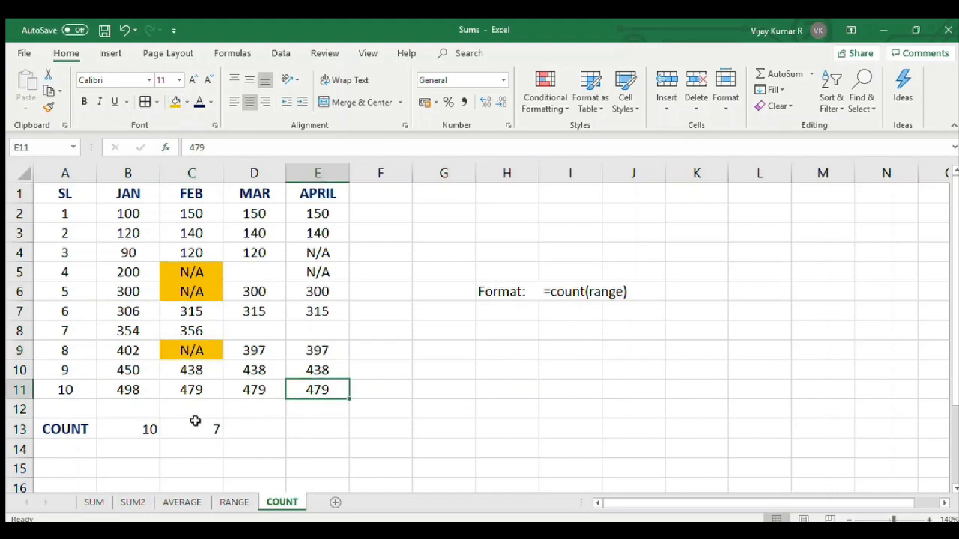
pyautogui.click(197, 426)
# - Find the blank March cells D5 and D8 within D2:D11 and highlight them with the orange fill
pyautogui.moveTo(266, 213); pyautogui.dragTo(258, 389)
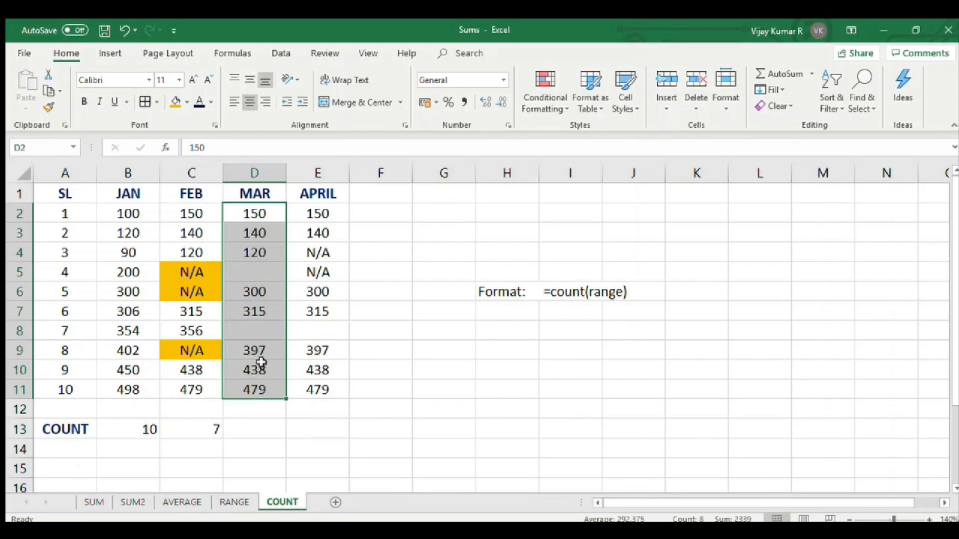
pyautogui.click(259, 270)
pyautogui.click(259, 328)
pyautogui.click(257, 275)
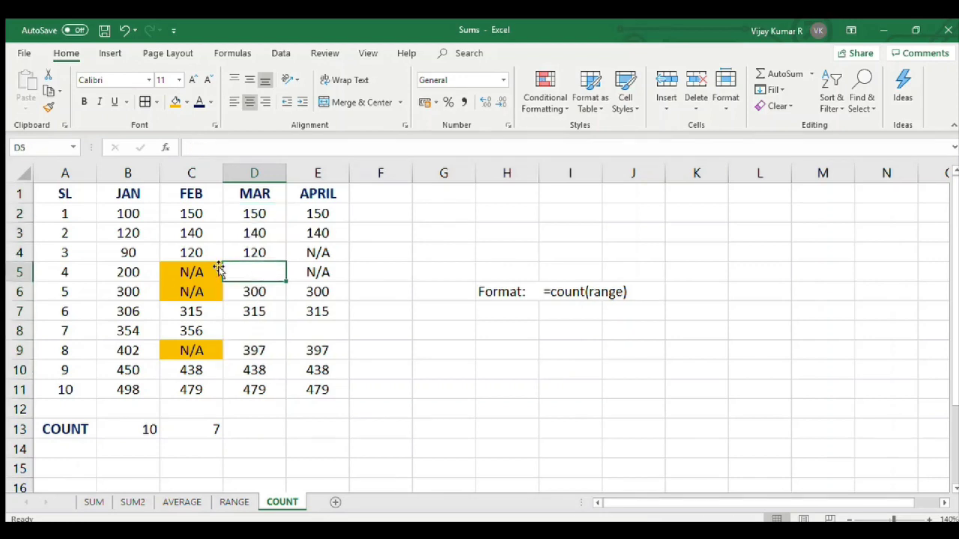
pyautogui.click(174, 102)
pyautogui.click(244, 326)
pyautogui.click(174, 102)
pyautogui.click(403, 432)
# - Count the March entries in D13 with the formula =count(D2:D11) and check it against the blank cells D5 and D8
pyautogui.click(277, 426)
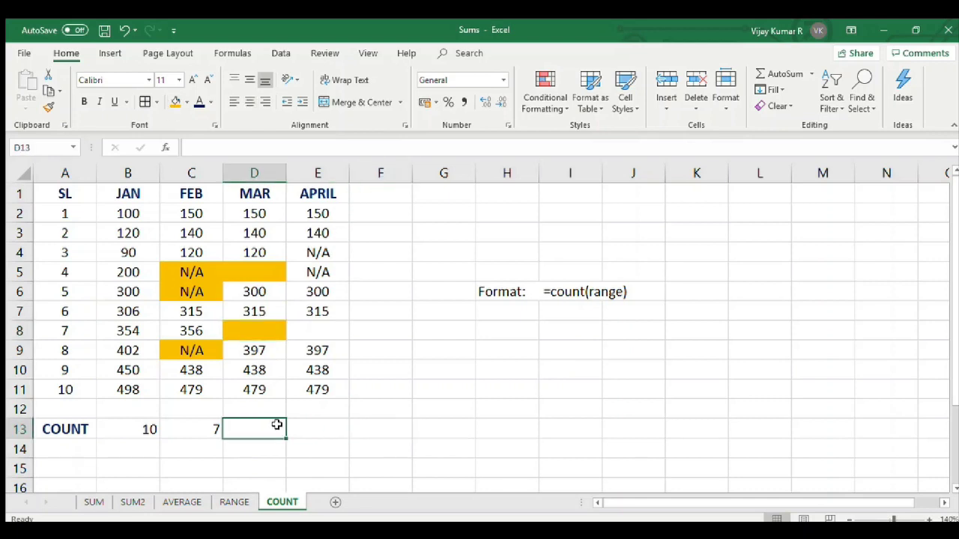
pyautogui.write('=count(')
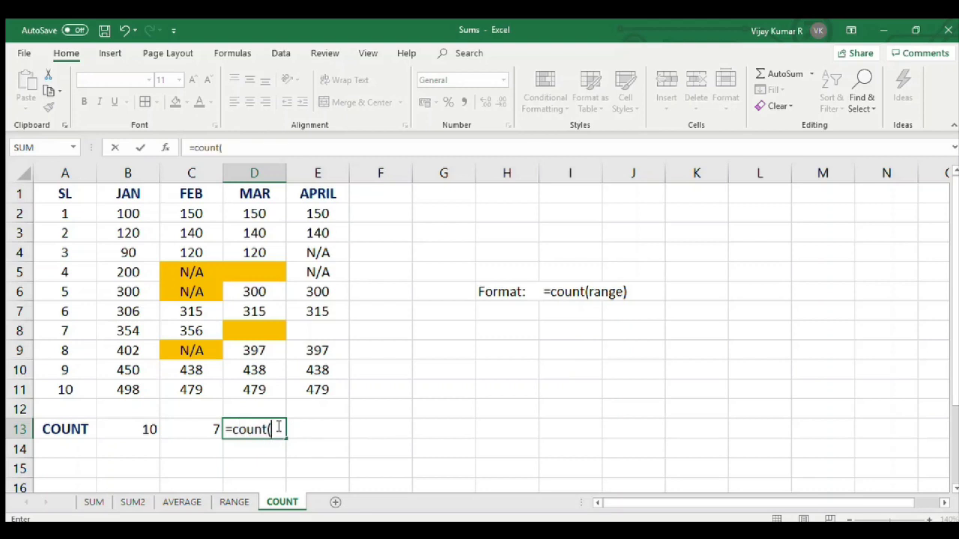
pyautogui.moveTo(263, 212); pyautogui.dragTo(254, 389)
pyautogui.write(')')
pyautogui.press('Return')
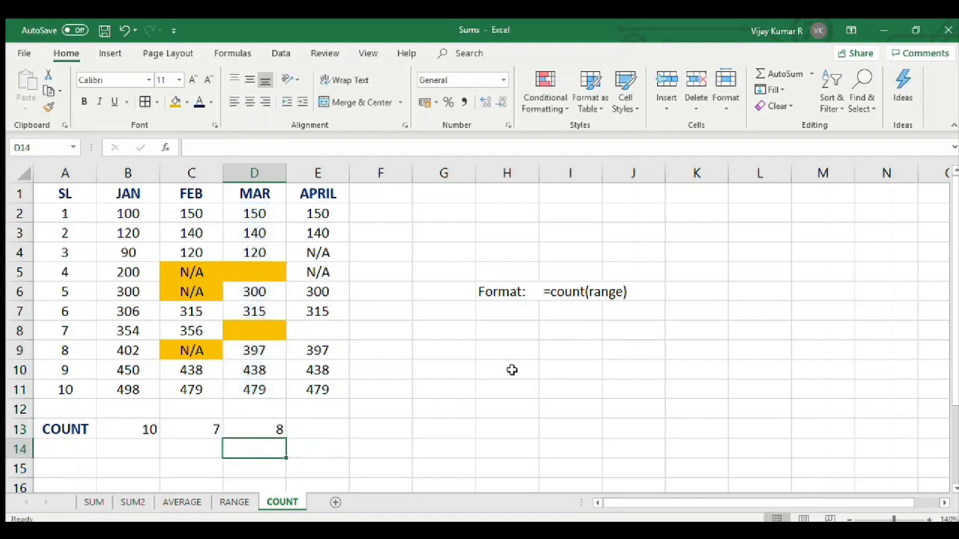
pyautogui.click(255, 430)
pyautogui.click(258, 274)
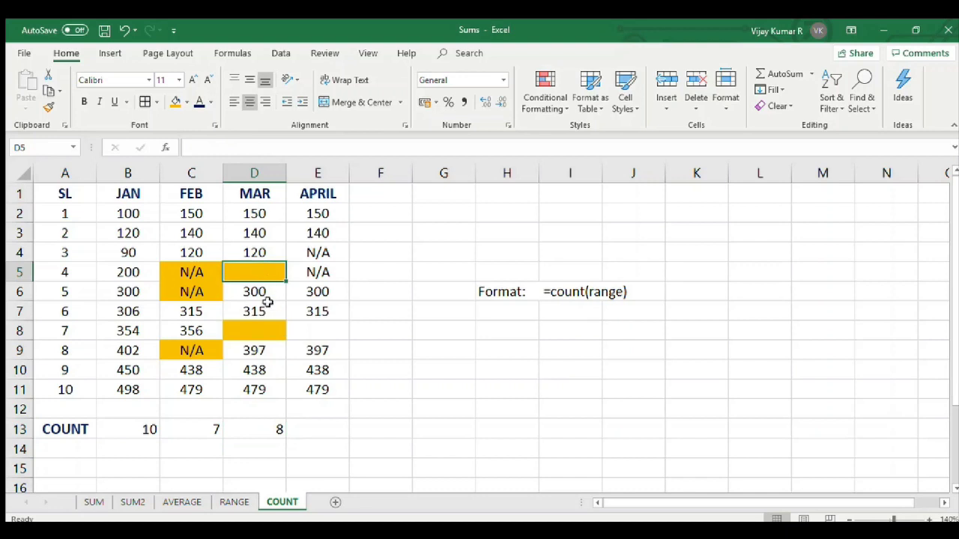
pyautogui.click(265, 327)
# - Review the April cells E4:E5 and E8, and count the April entries in E13 with the formula =count(E2:E11)
pyautogui.moveTo(320, 258); pyautogui.dragTo(321, 274)
pyautogui.click(317, 330)
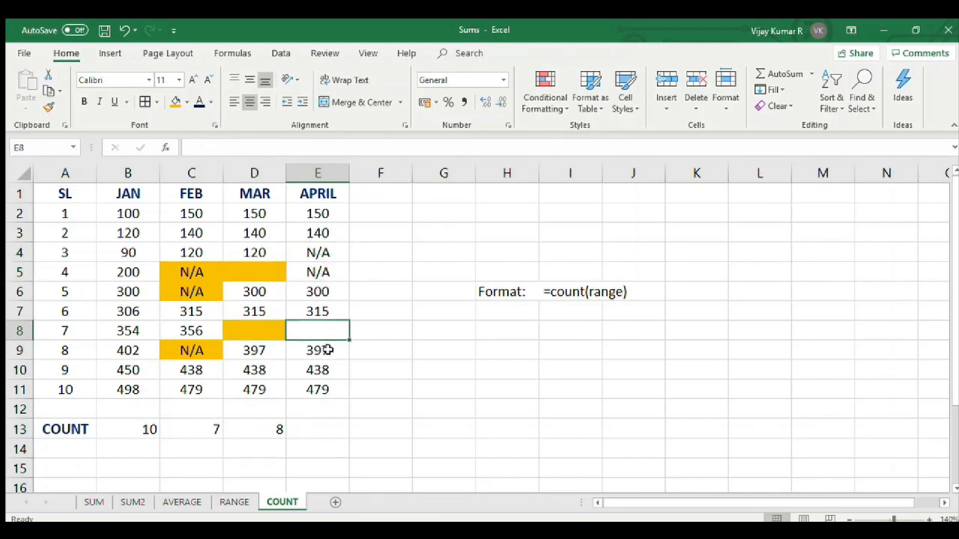
pyautogui.doubleClick(317, 429)
pyautogui.write('=count(')
pyautogui.moveTo(327, 208); pyautogui.dragTo(332, 384)
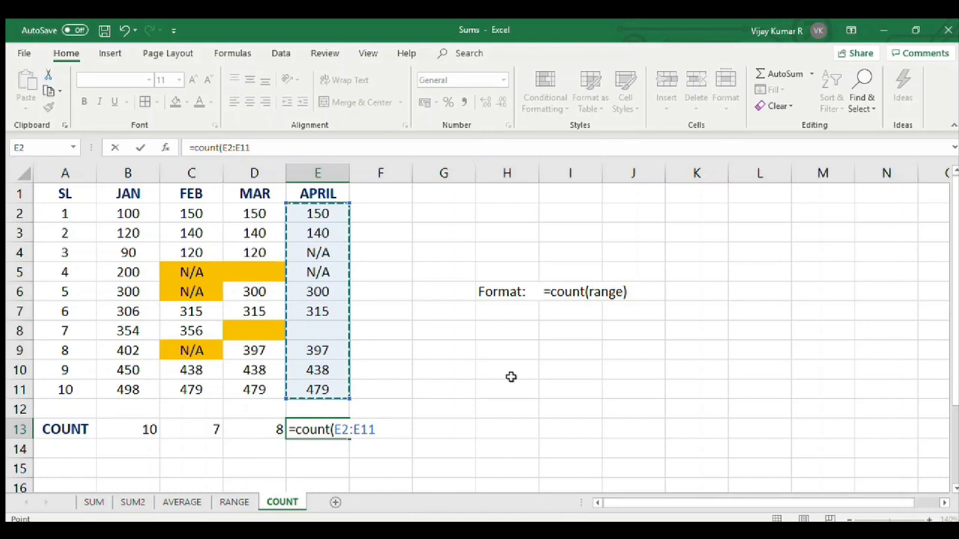
pyautogui.press('Return')
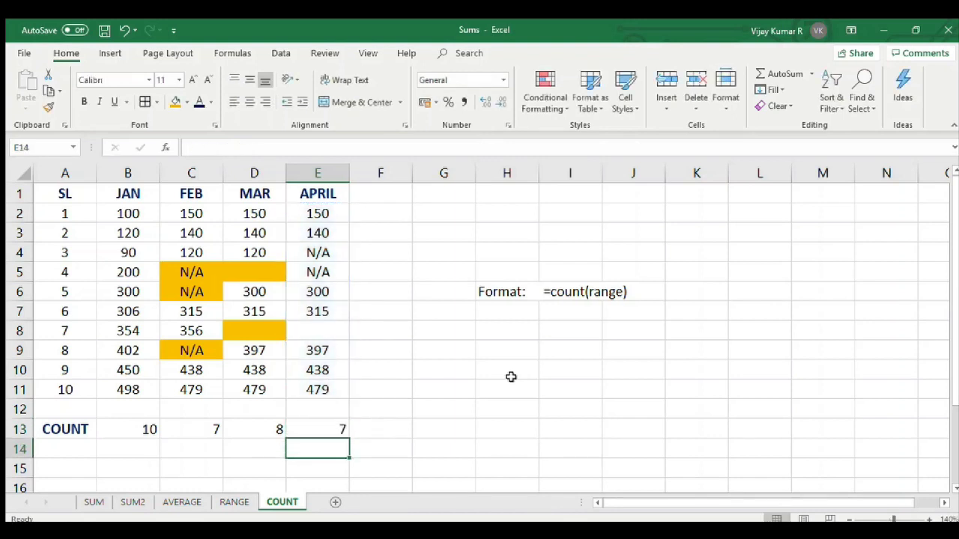
pyautogui.click(323, 433)
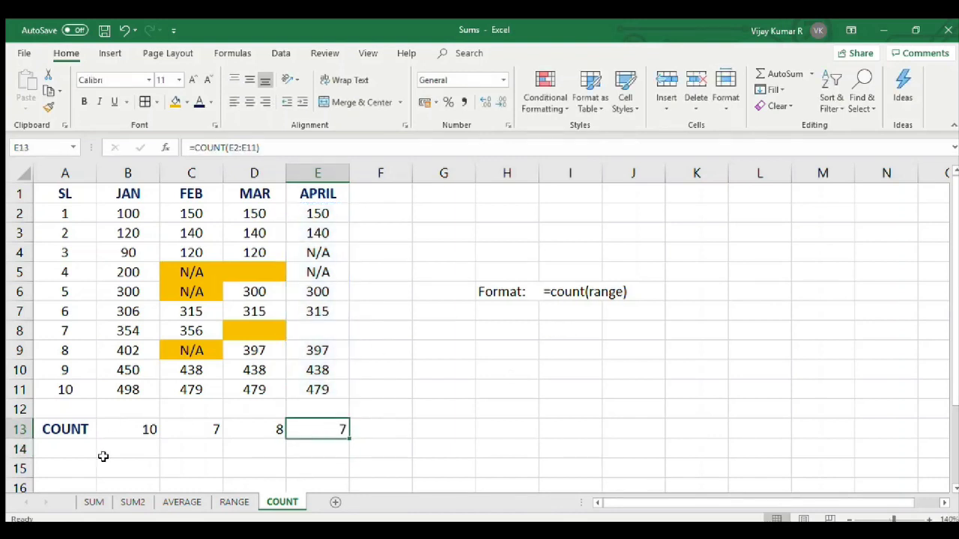
pyautogui.click(500, 314)
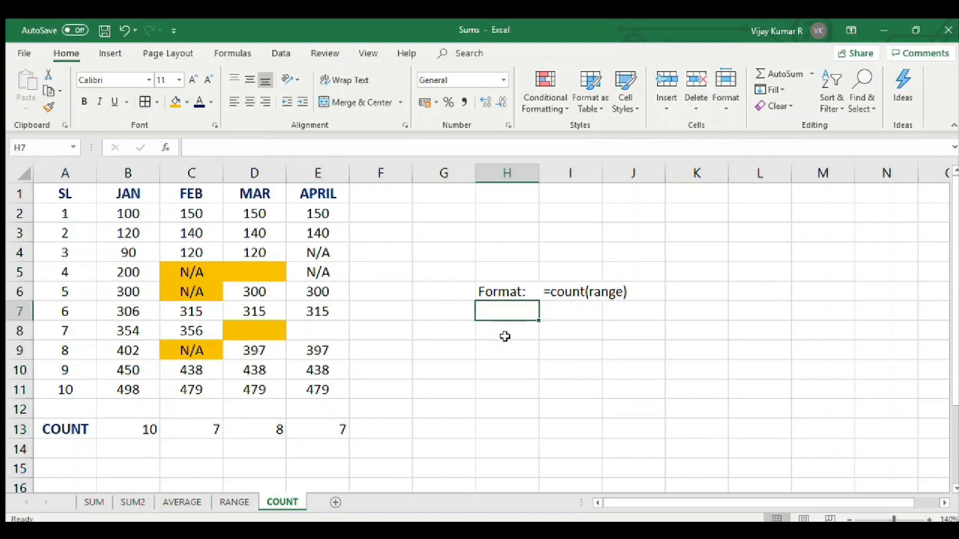
pyautogui.click(505, 335)
pyautogui.write('Count')
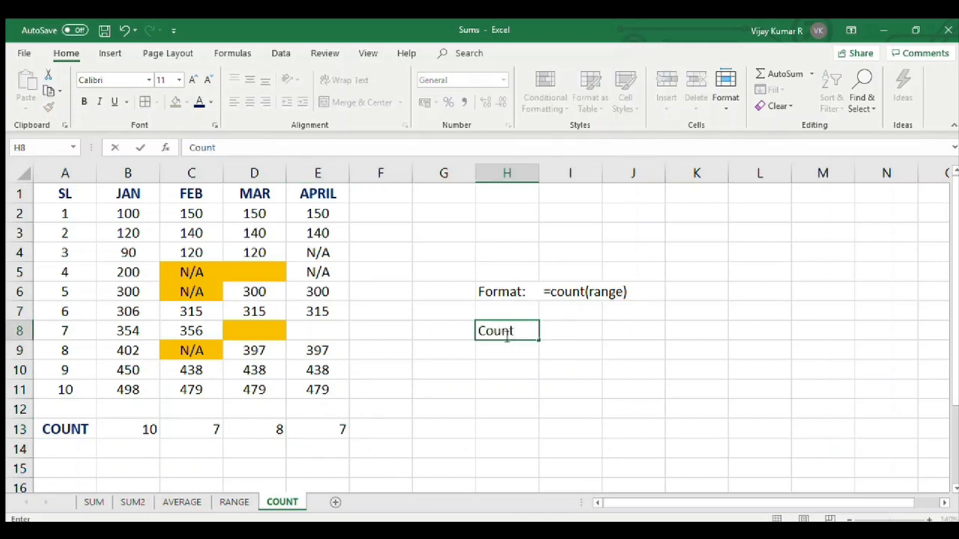
pyautogui.press('BackSpace')
pyautogui.press('BackSpace')
pyautogui.press('BackSpace')
pyautogui.press('BackSpace')
pyautogui.press('BackSpace')
pyautogui.write('=count(range')
pyautogui.press('Right')
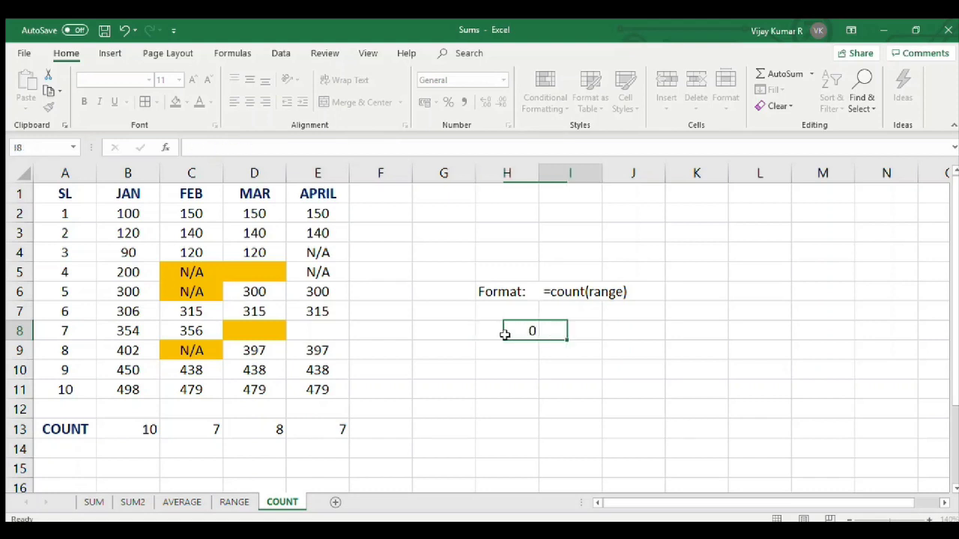
pyautogui.click(505, 334)
pyautogui.press('Delete')
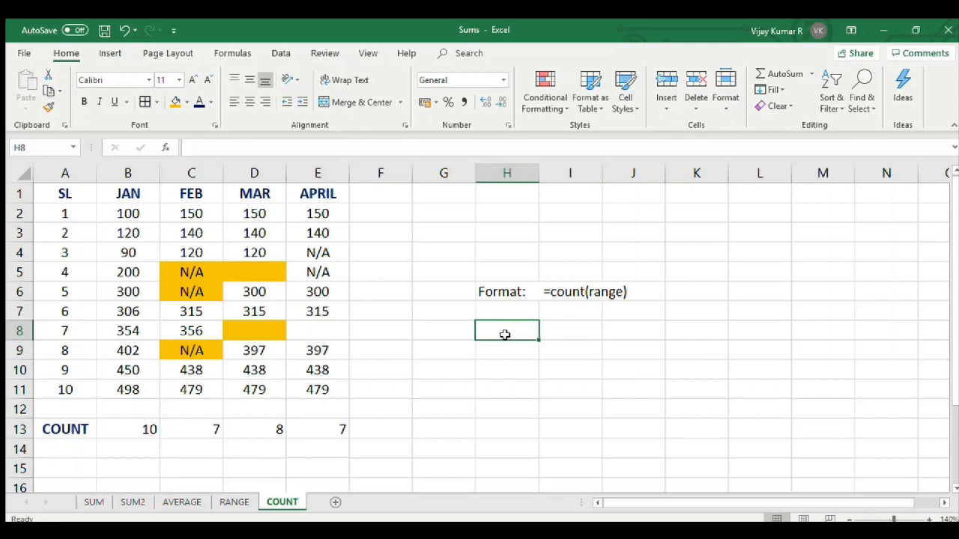
# - Enter the syntax note "format: =counta(range)" in H8, below the COUNT format note
pyautogui.write('forma')
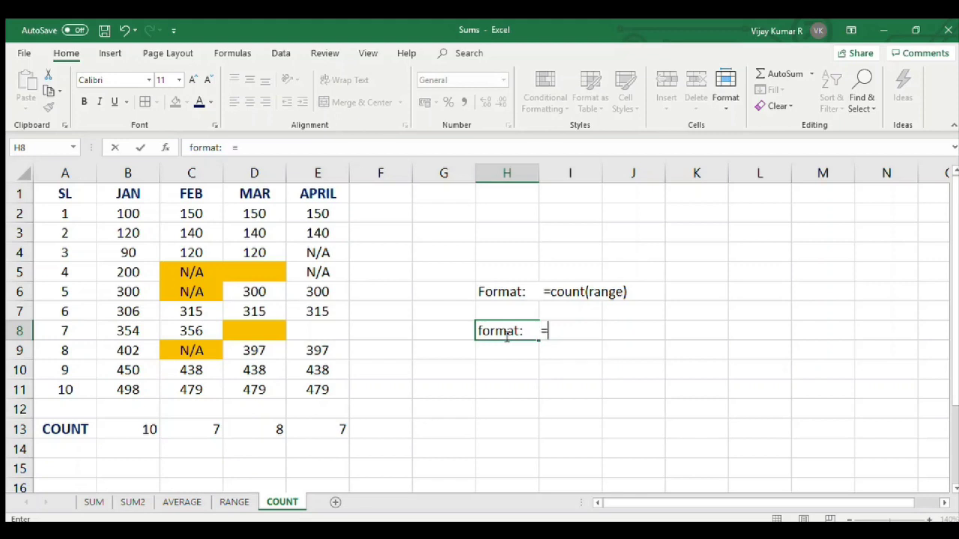
pyautogui.write('t:    =count')
pyautogui.write('(')
pyautogui.press('BackSpace')
pyautogui.write('a(range')
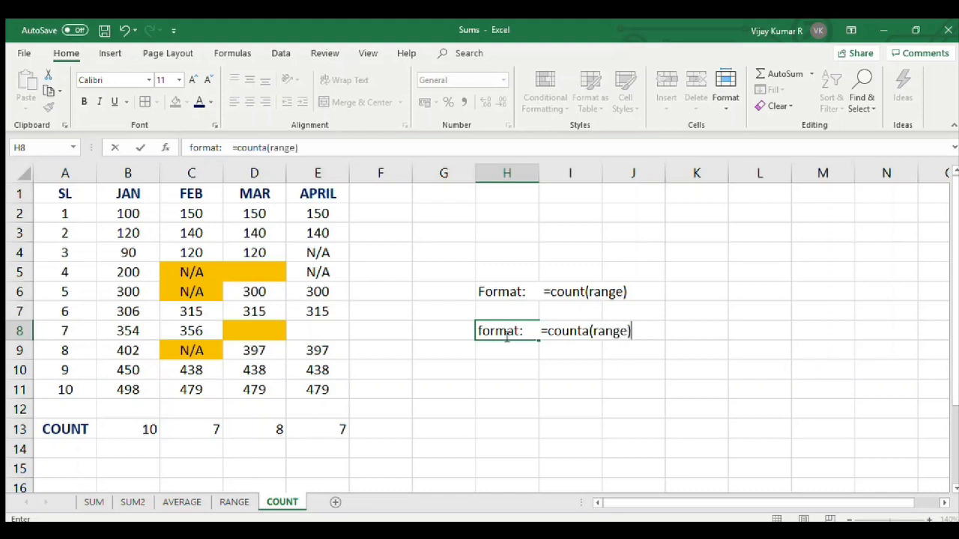
pyautogui.write(')')
pyautogui.press('Tab')
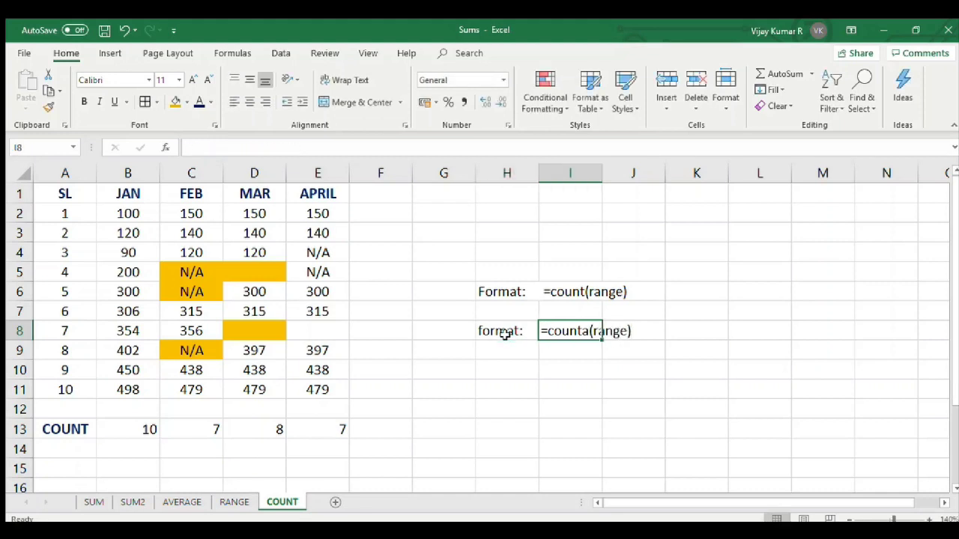
pyautogui.click(438, 407)
# - Label A14 as CountA and copy the formatting of the COUNT label in A13 onto it
pyautogui.click(87, 448)
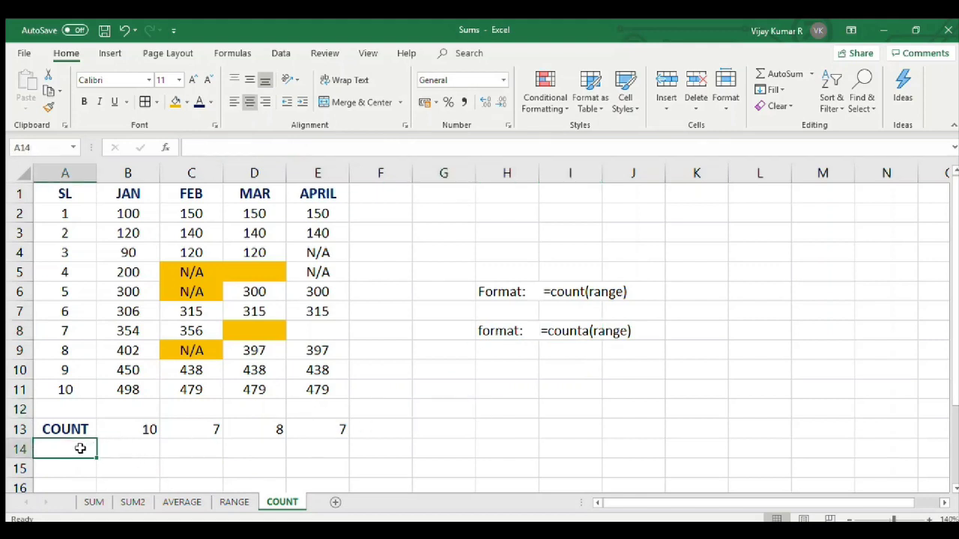
pyautogui.write('CountA')
pyautogui.press('Tab')
pyautogui.click(57, 431)
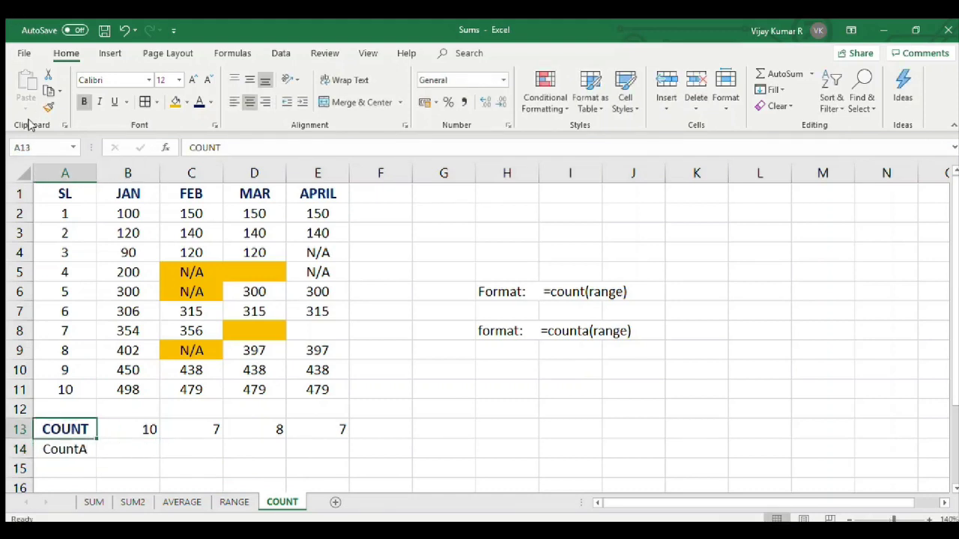
pyautogui.click(49, 108)
pyautogui.click(60, 449)
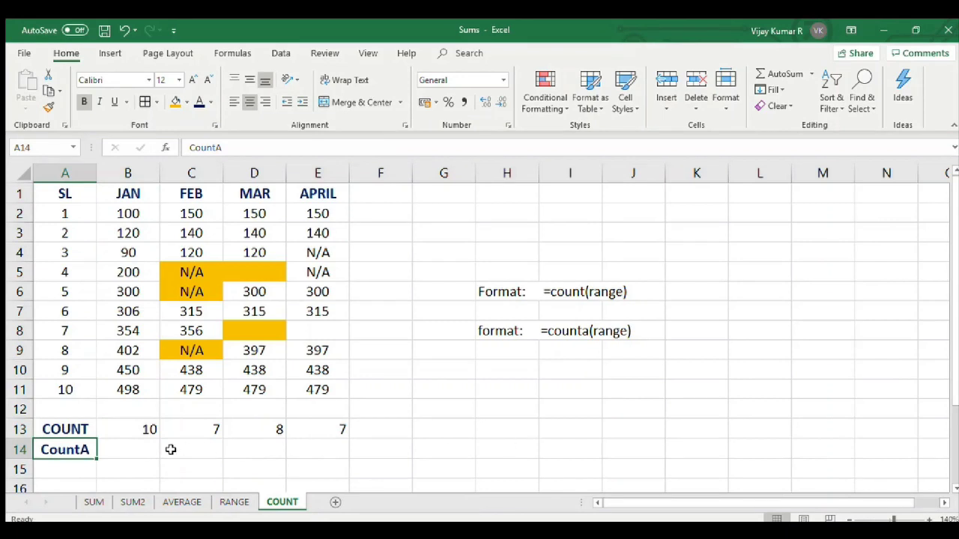
# - Count all non-empty January entries in B14 with the formula =counta(B2:B11) and check the January range
pyautogui.click(144, 450)
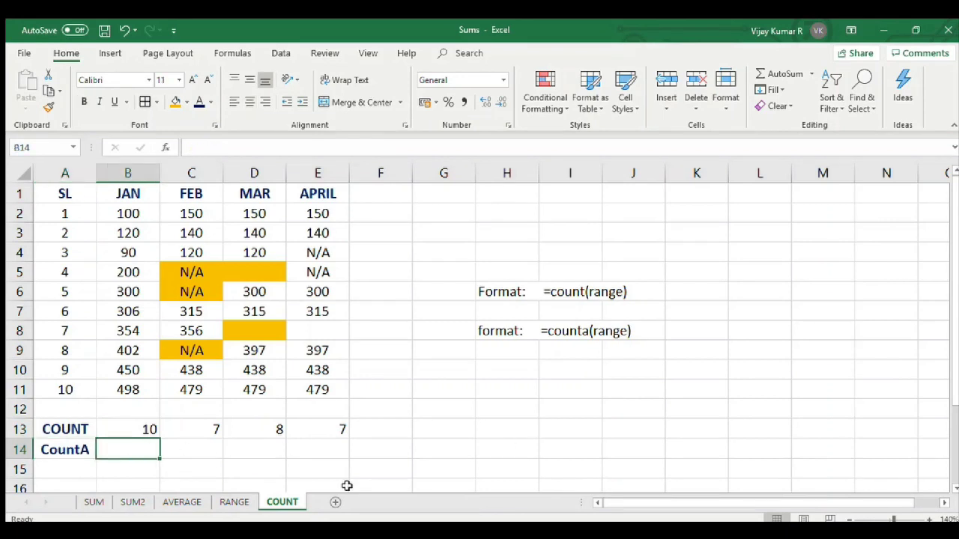
pyautogui.write('=count')
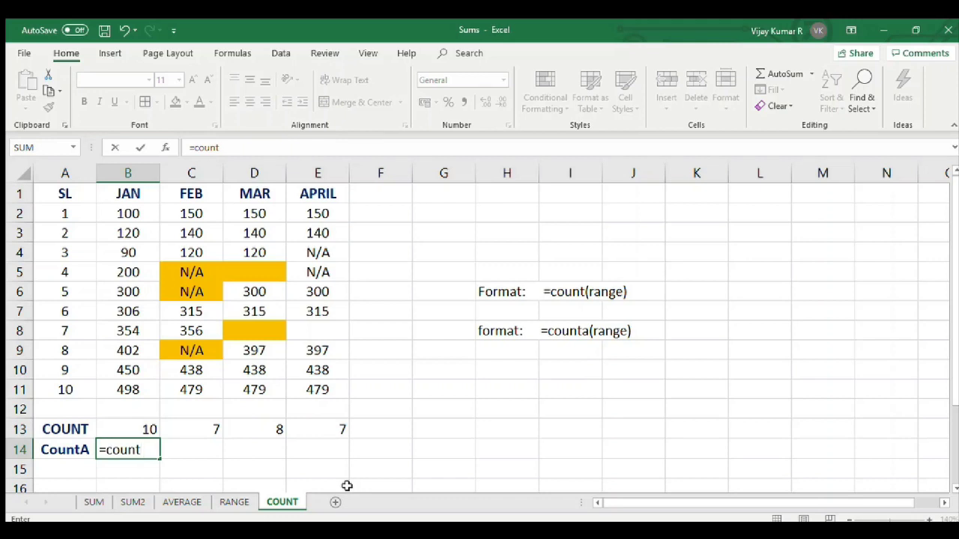
pyautogui.write('a(')
pyautogui.moveTo(127, 210); pyautogui.dragTo(131, 386)
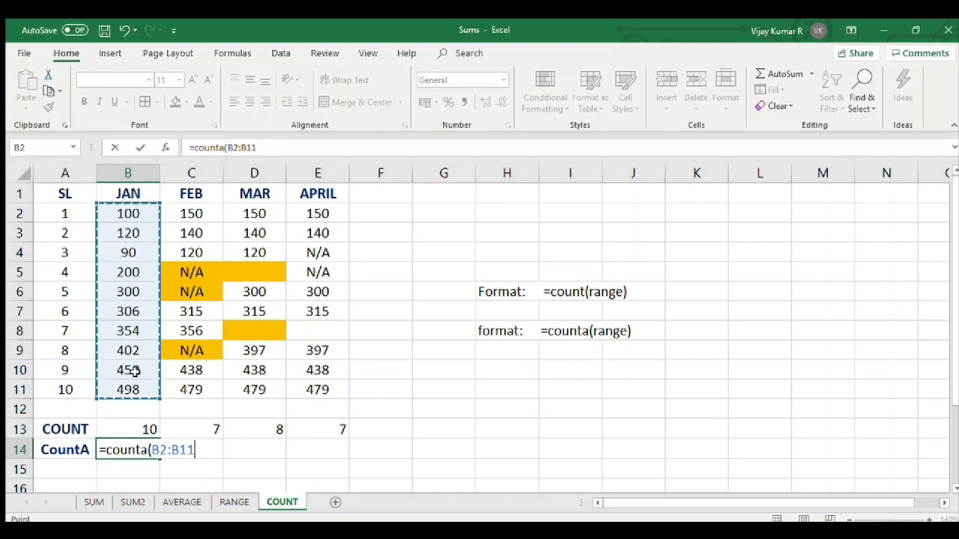
pyautogui.write(')')
pyautogui.press('Return')
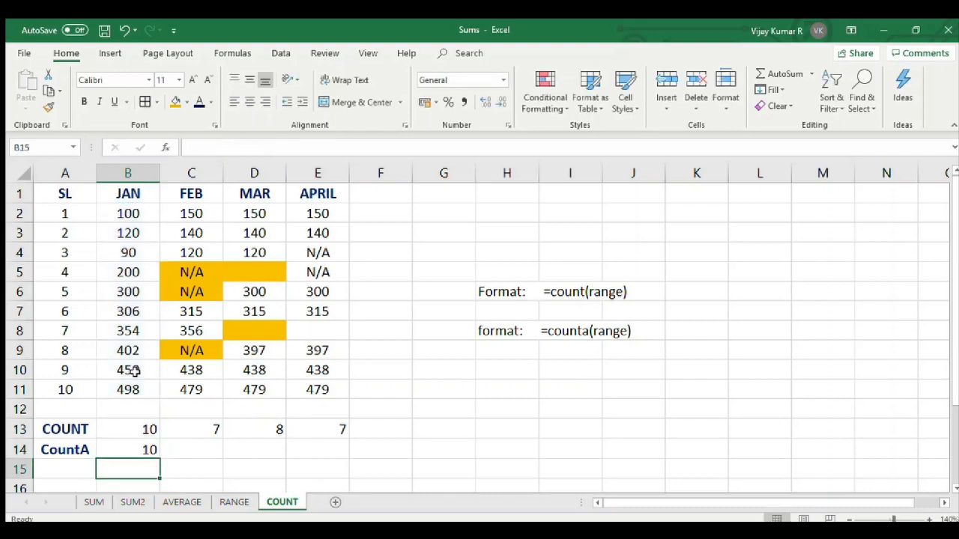
pyautogui.moveTo(122, 210); pyautogui.dragTo(132, 385)
# - Count all non-empty February entries in C14 with the formula =counta(C2:C11) and check it against the N/A cells
pyautogui.click(177, 449)
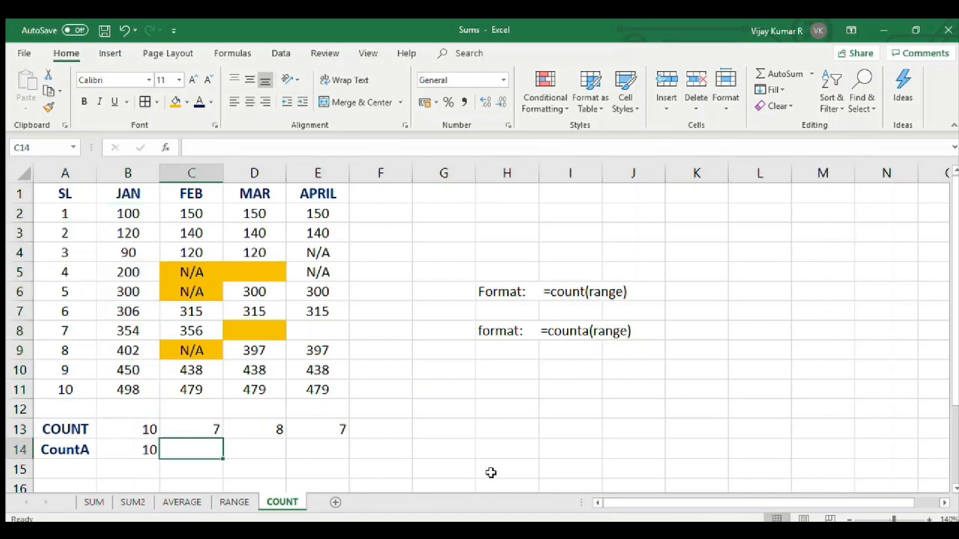
pyautogui.write('=cou')
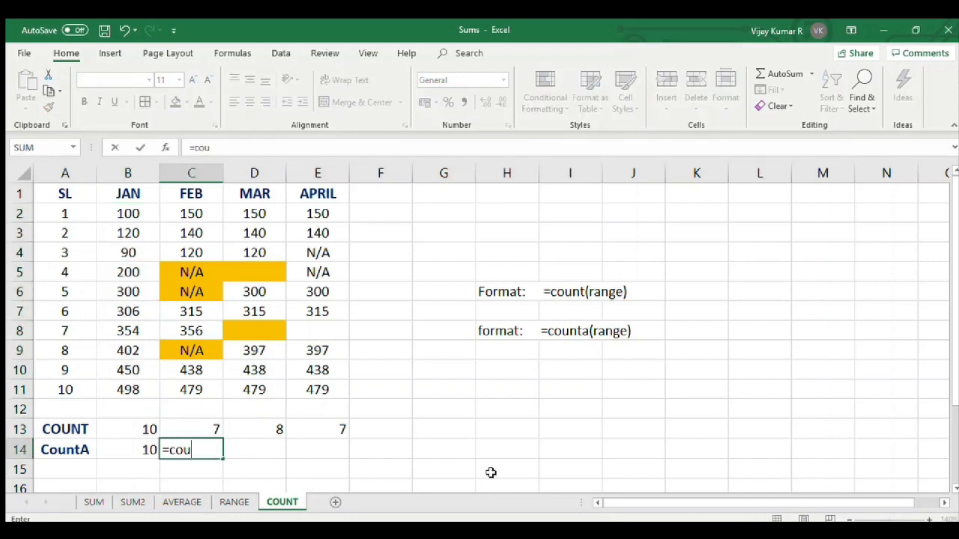
pyautogui.write('nta(')
pyautogui.moveTo(188, 214); pyautogui.dragTo(193, 387)
pyautogui.write(')')
pyautogui.press('Return')
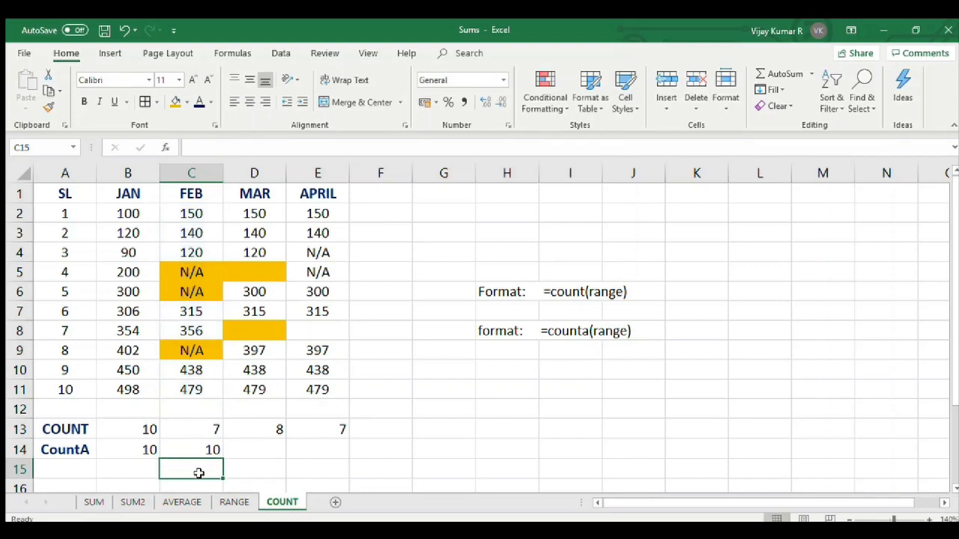
pyautogui.click(212, 449)
pyautogui.click(196, 292)
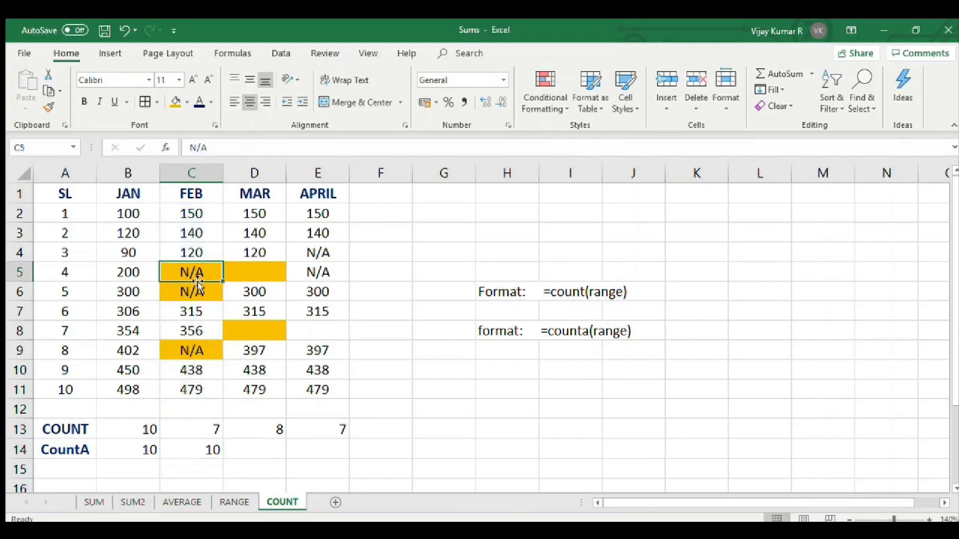
pyautogui.click(207, 450)
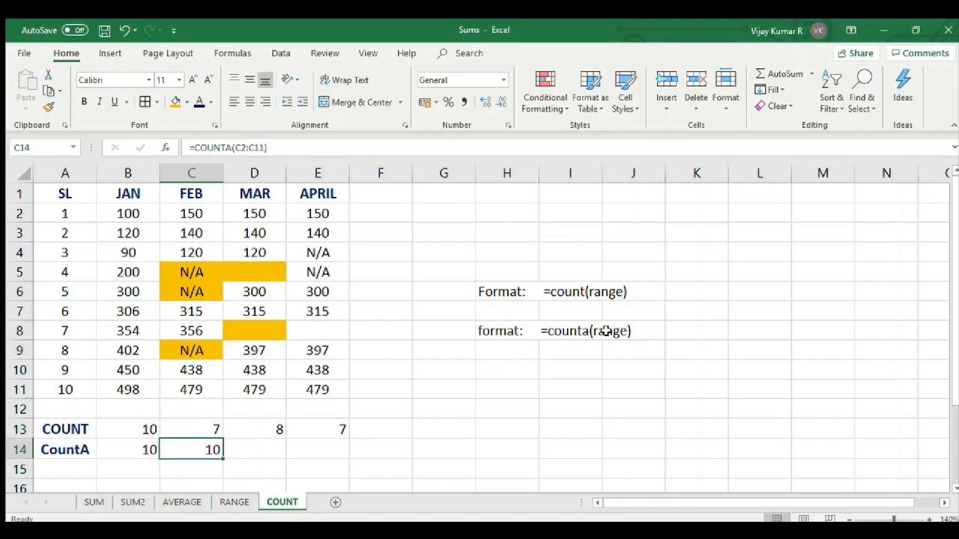
# - Enter the explanation "all the text and numbers" in K8, beside the COUNTA format note
pyautogui.click(489, 332)
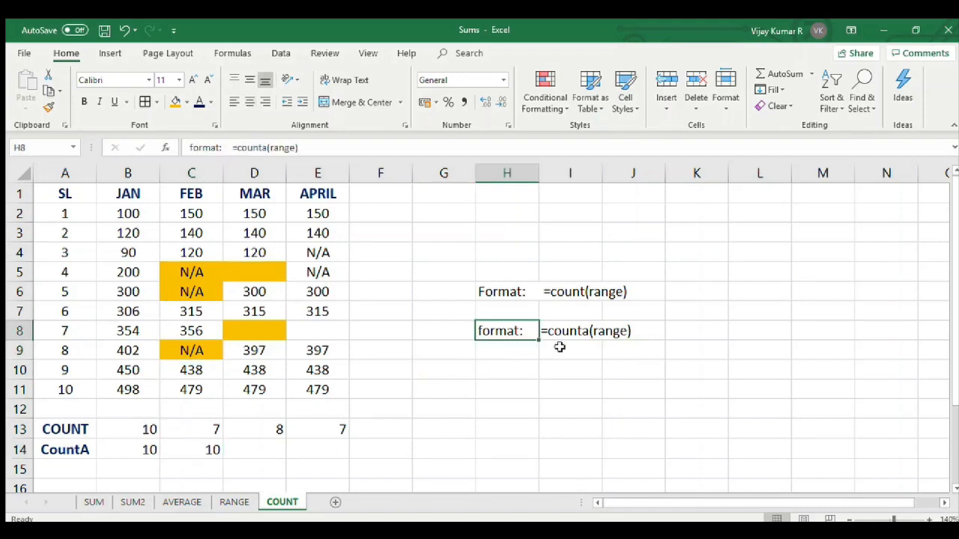
pyautogui.click(678, 330)
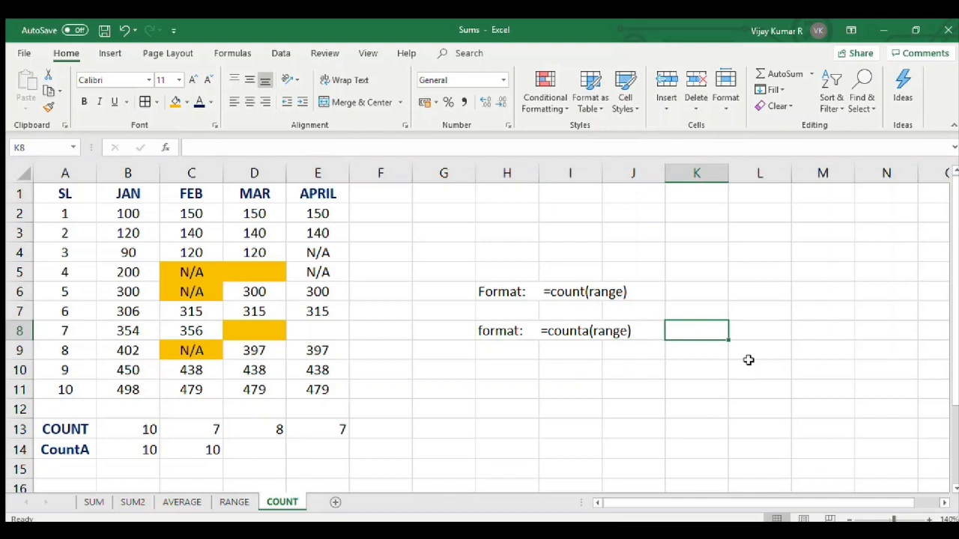
pyautogui.write('all t')
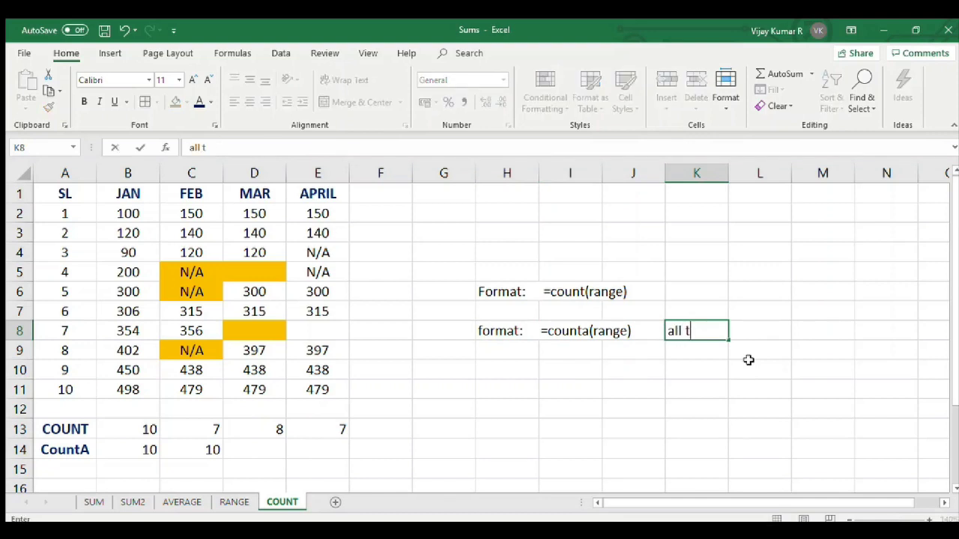
pyautogui.write('he tex')
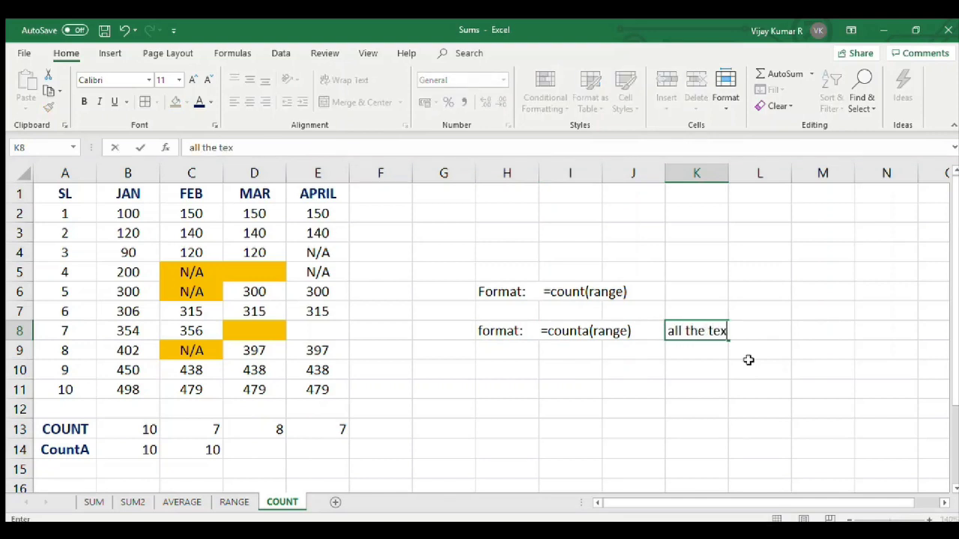
pyautogui.write('t and numbers')
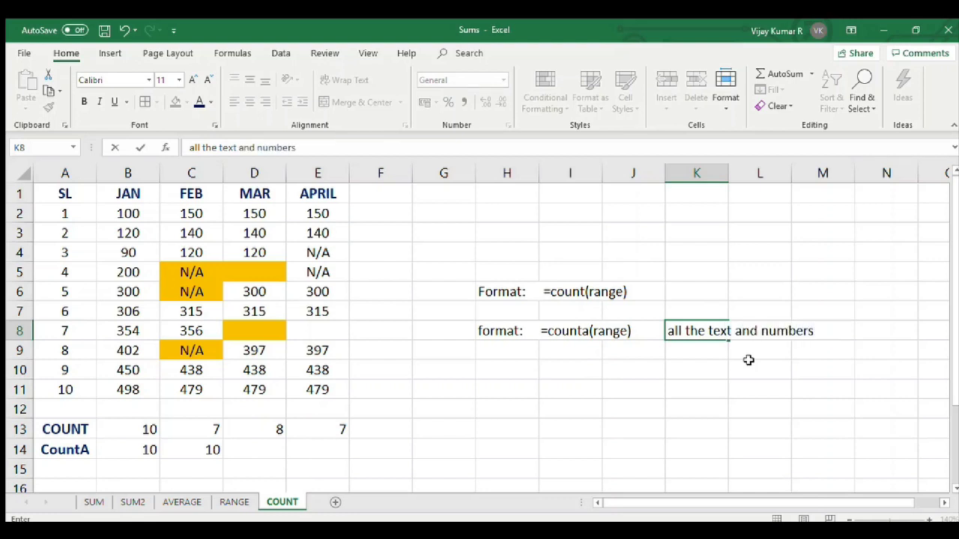
pyautogui.write(')')
pyautogui.press('Return')
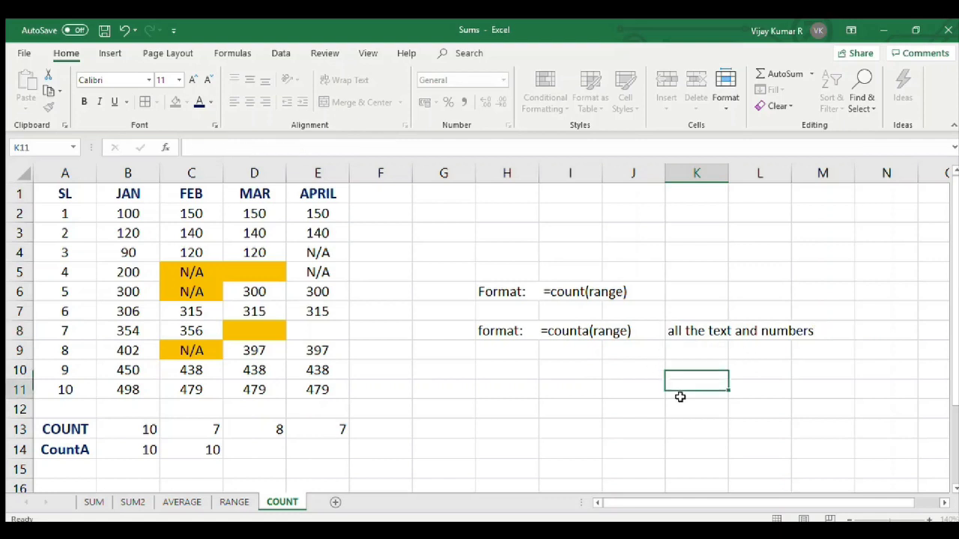
# - Enter the explanation "only numbers" in K6, beside the COUNT format note
pyautogui.click(700, 297)
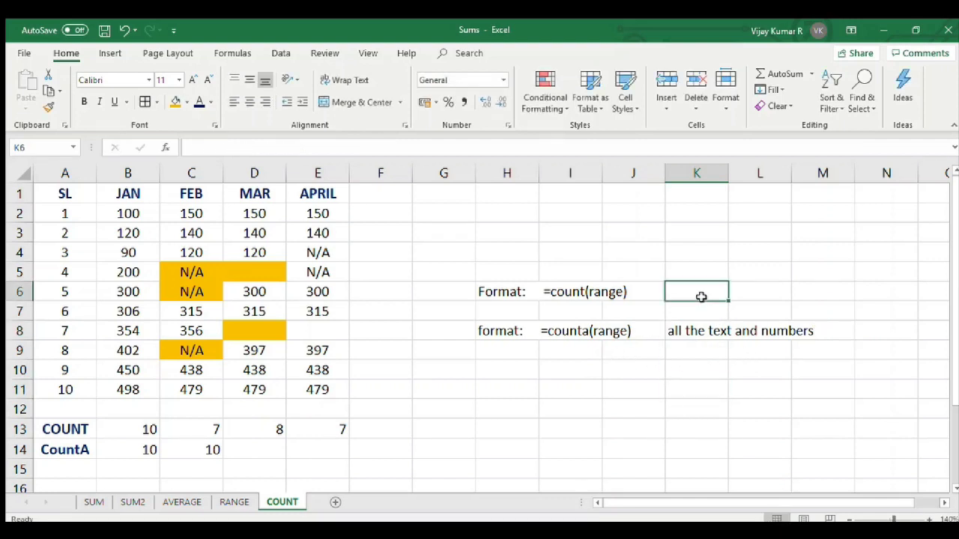
pyautogui.write('only nu')
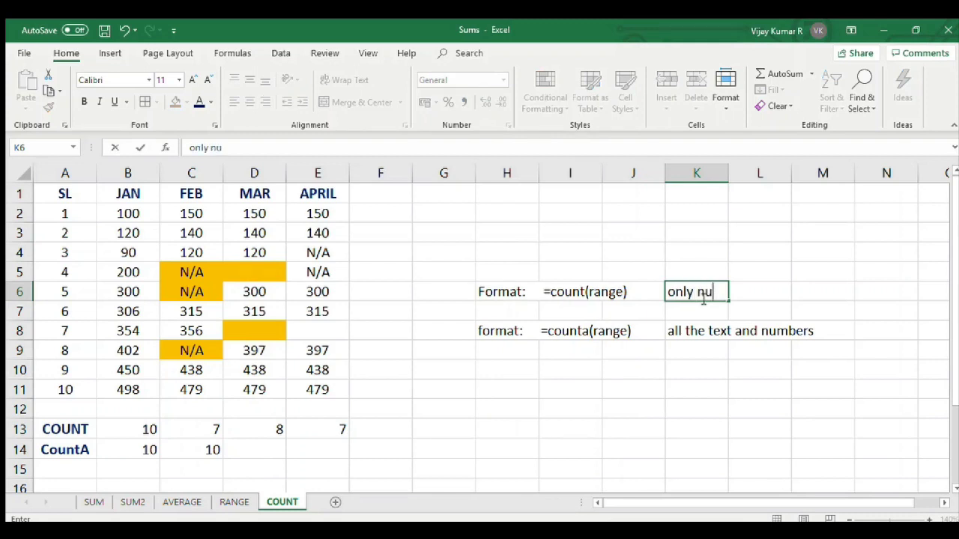
pyautogui.write('mbers')
pyautogui.click(678, 387)
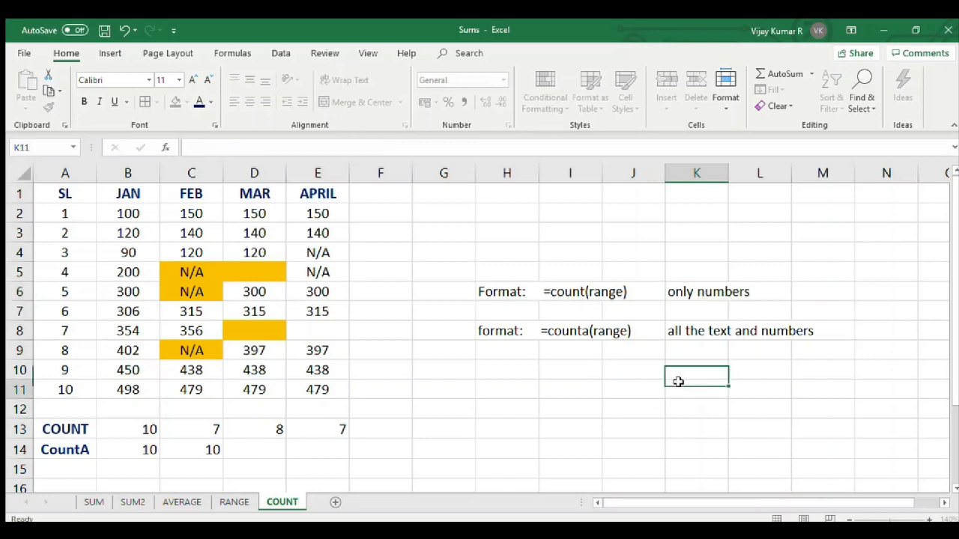
# - Count all non-empty March entries in D14 with the formula =counta(D2:D11) and check it against the blank cells D5 and D8
pyautogui.click(258, 274)
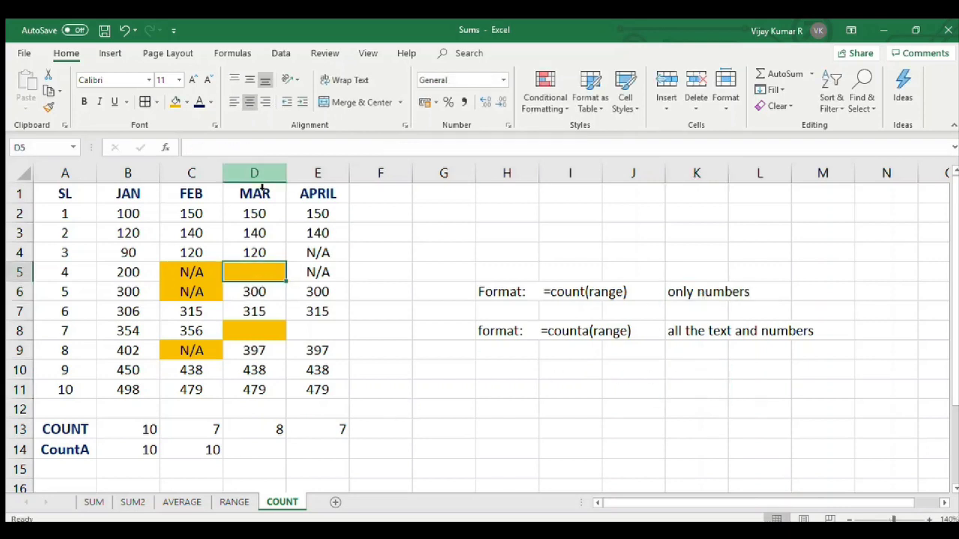
pyautogui.click(271, 454)
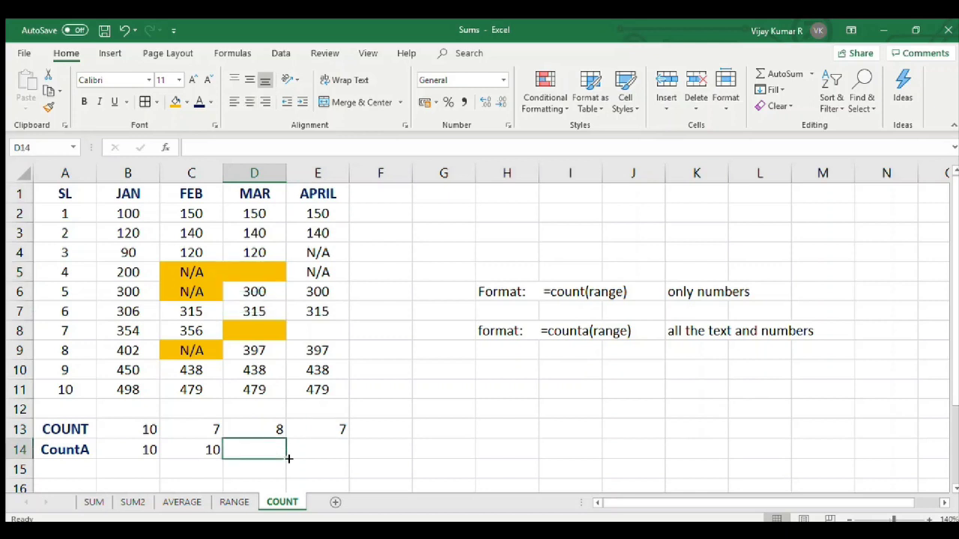
pyautogui.write('=co')
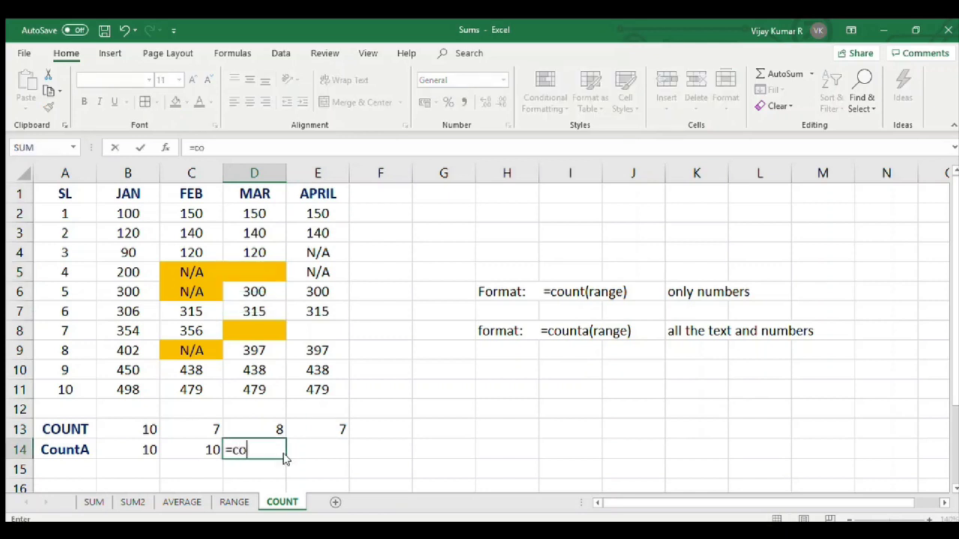
pyautogui.write('unta')
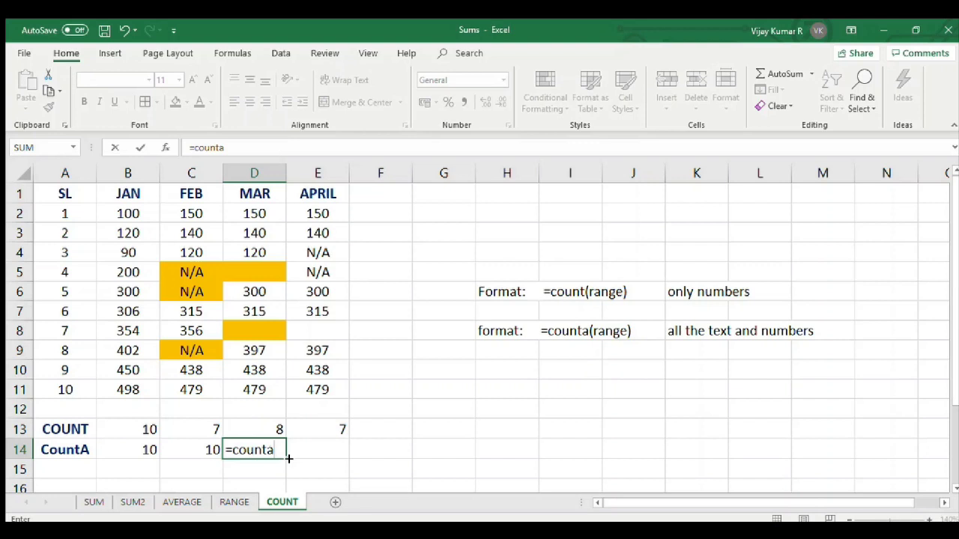
pyautogui.write('(')
pyautogui.moveTo(269, 213); pyautogui.dragTo(279, 373)
pyautogui.write(')')
pyautogui.press('Return')
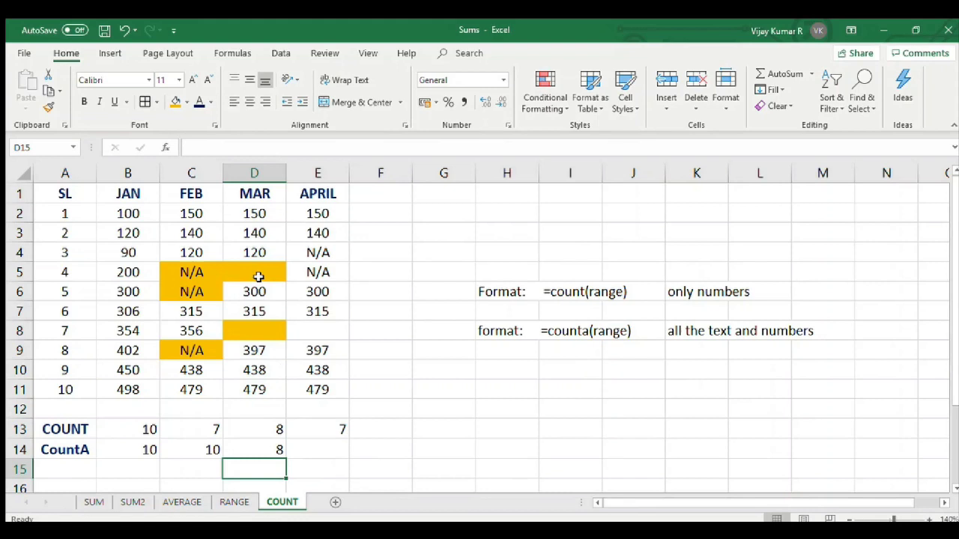
pyautogui.click(257, 275)
pyautogui.click(267, 332)
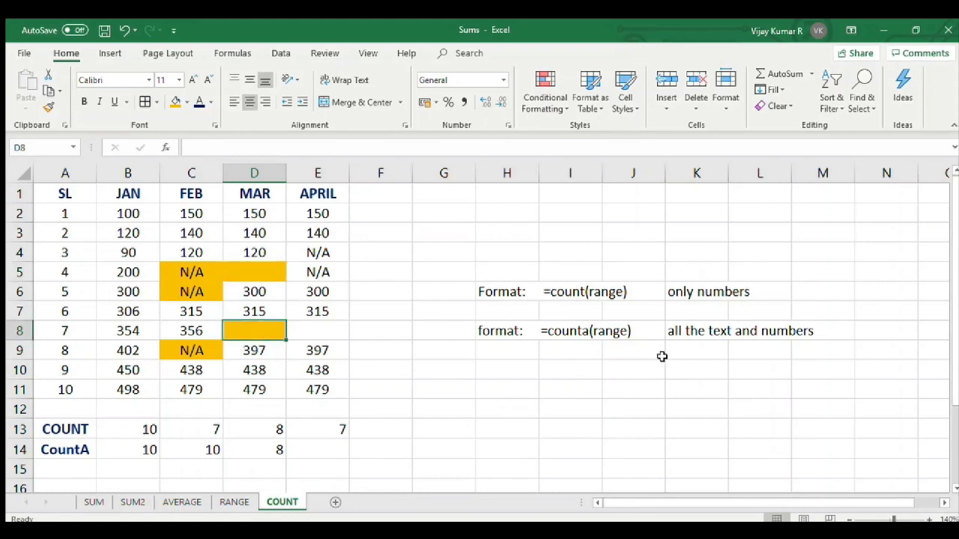
# - Count all non-empty April entries in E14 with the formula =counta(E2:E11) and check it against the blank cell E8
pyautogui.click(317, 454)
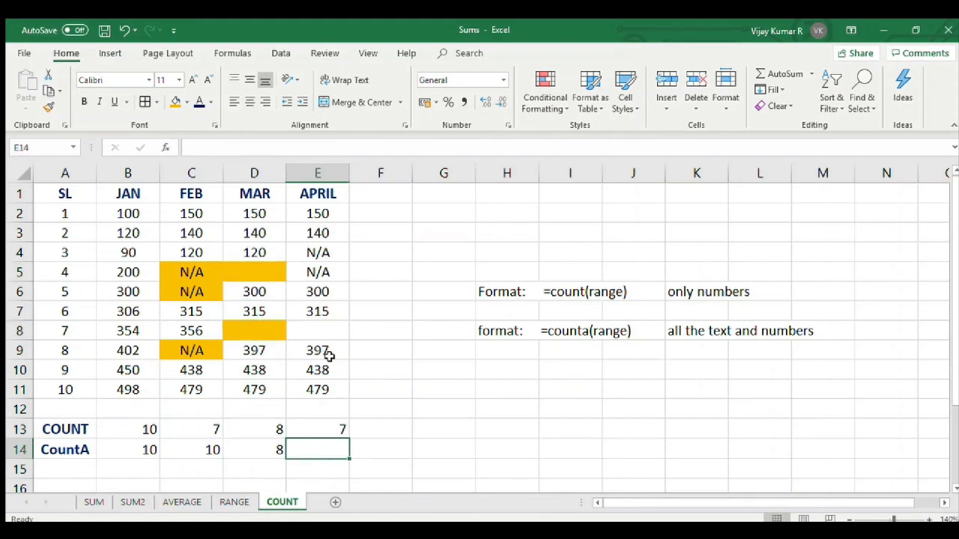
pyautogui.write('=c')
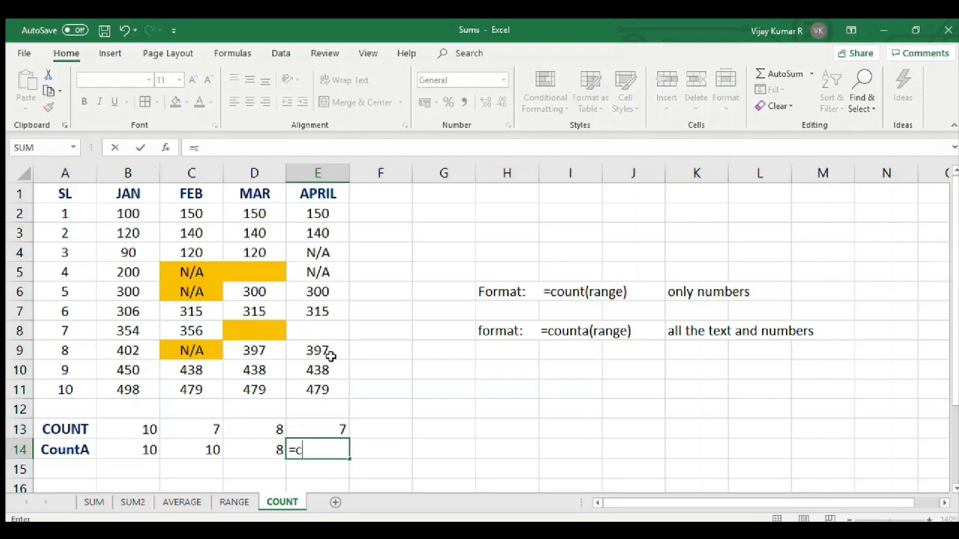
pyautogui.write('ounta(')
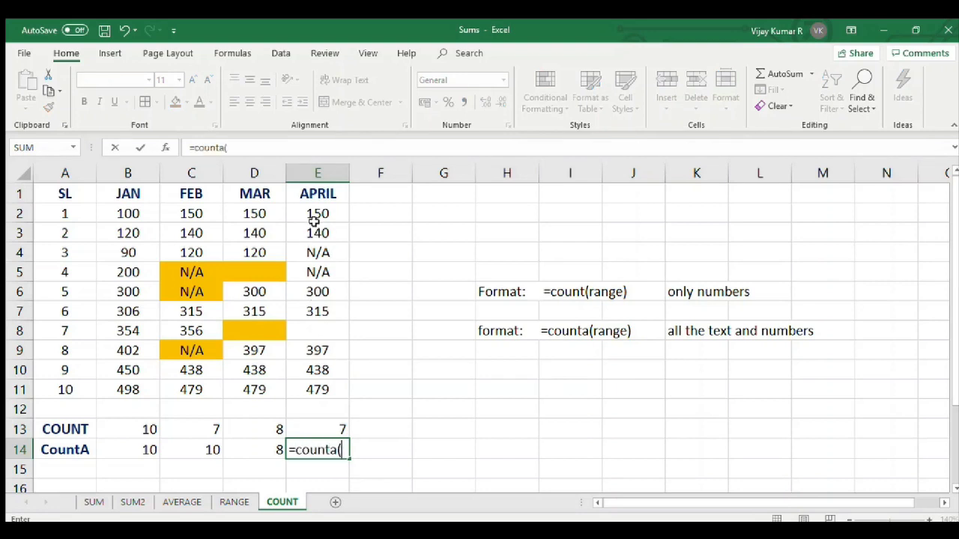
pyautogui.moveTo(332, 211); pyautogui.dragTo(330, 378)
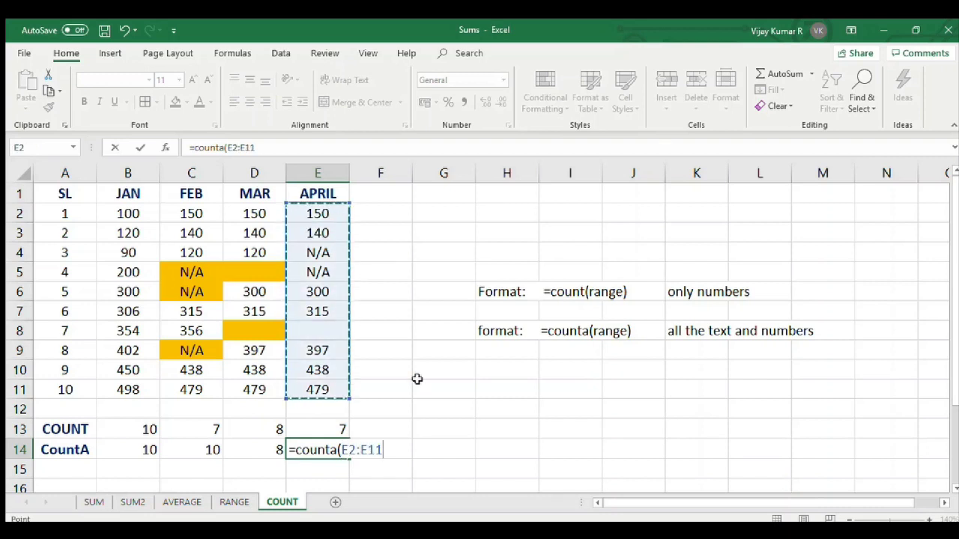
pyautogui.write(')')
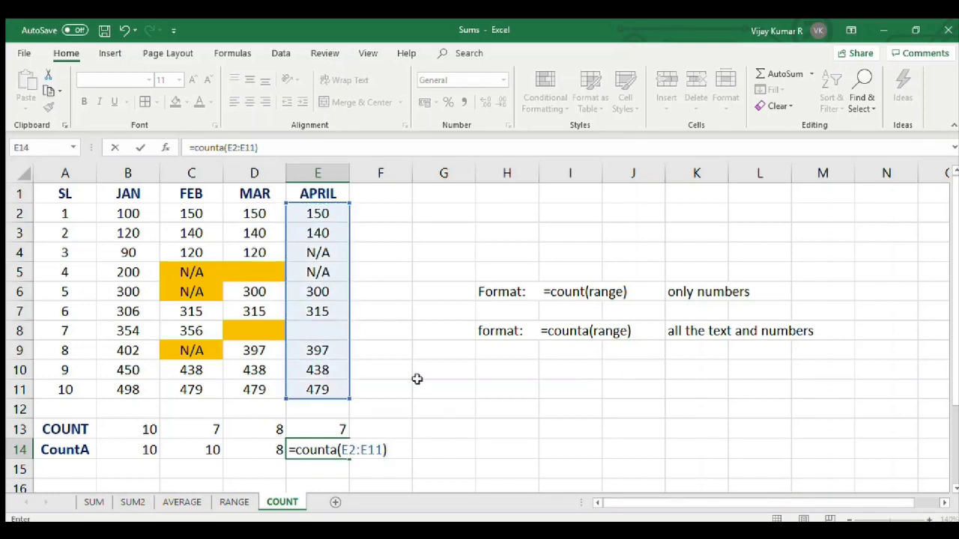
pyautogui.press('Return')
pyautogui.click(339, 450)
pyautogui.click(326, 335)
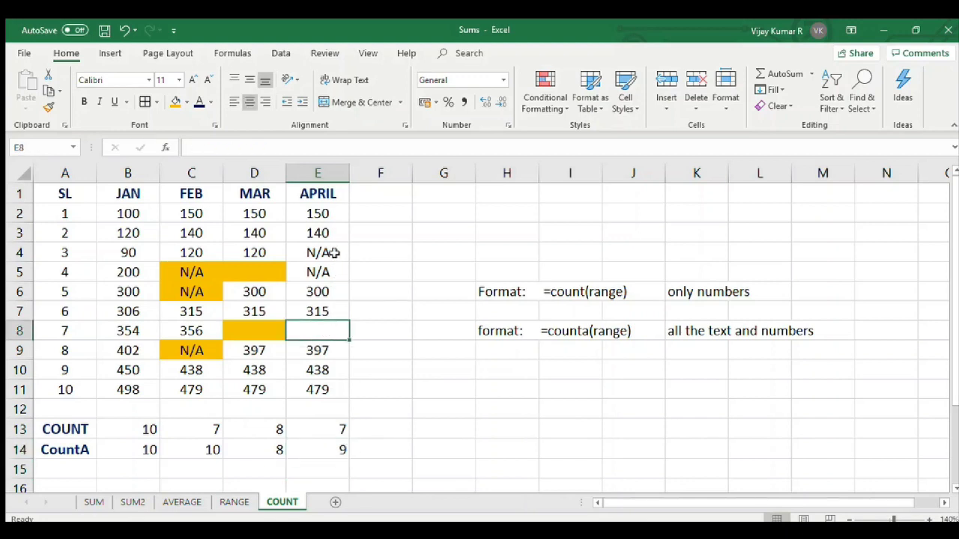
# - Highlight the April N/A cells E4:E5 with the same orange fill as the other marked cells
pyautogui.moveTo(333, 253); pyautogui.dragTo(332, 271)
pyautogui.click(174, 102)
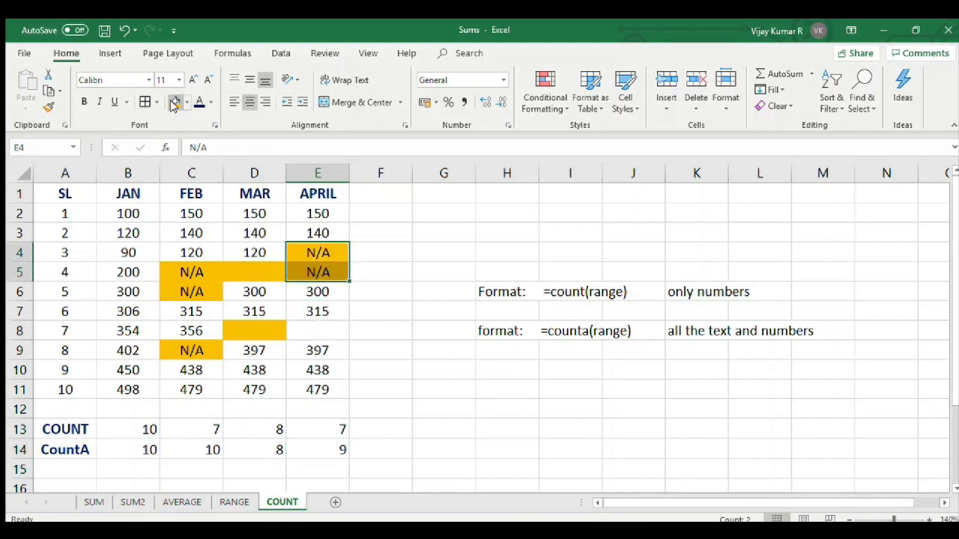
pyautogui.click(326, 332)
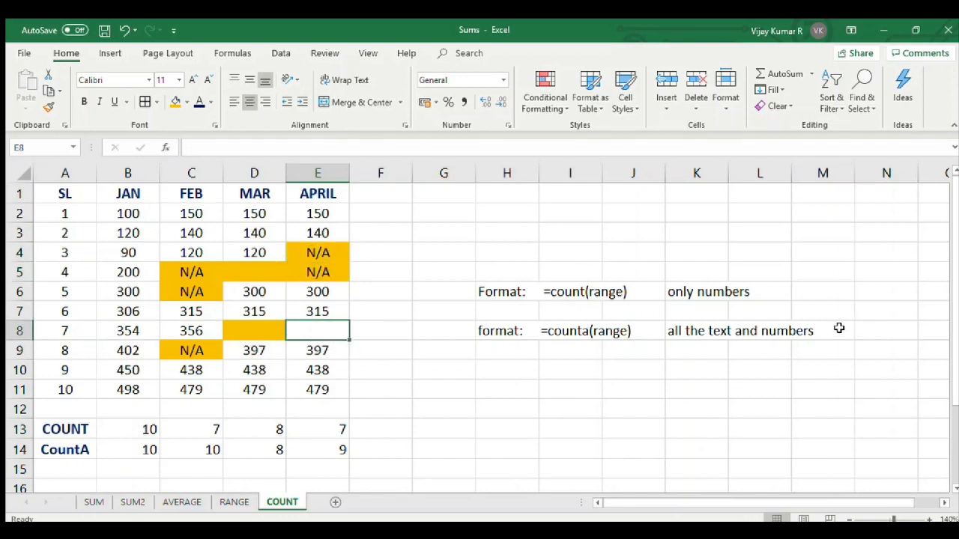
# - Append "( No Blank )" to the COUNTA explanation in K8
pyautogui.click(688, 337)
pyautogui.click(336, 152)
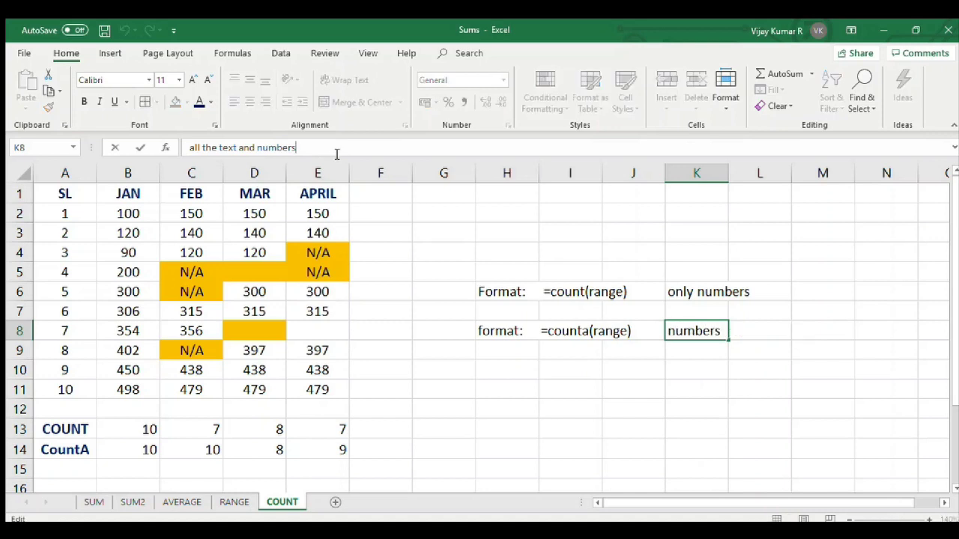
pyautogui.write('( M')
pyautogui.press('BackSpace')
pyautogui.write('No Blank')
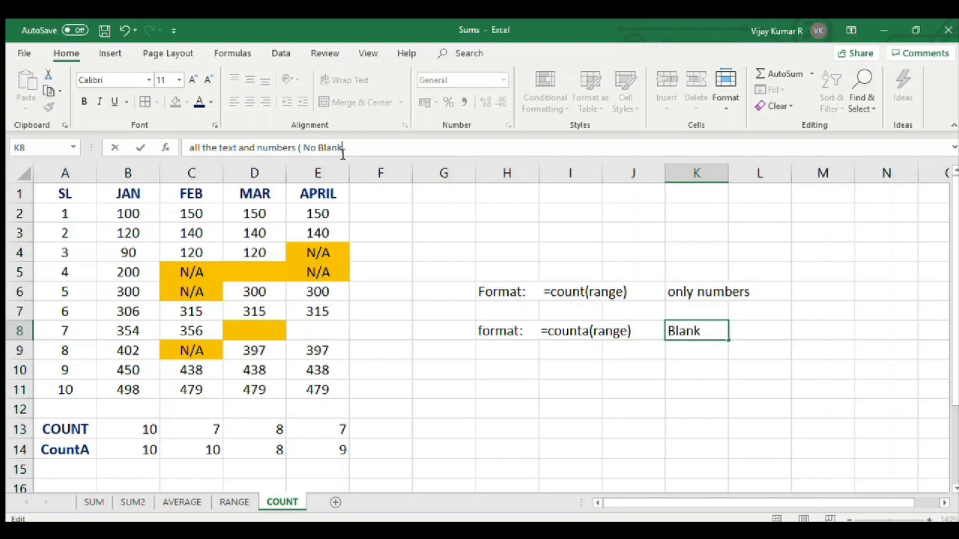
pyautogui.write(' )')
pyautogui.press('Tab')
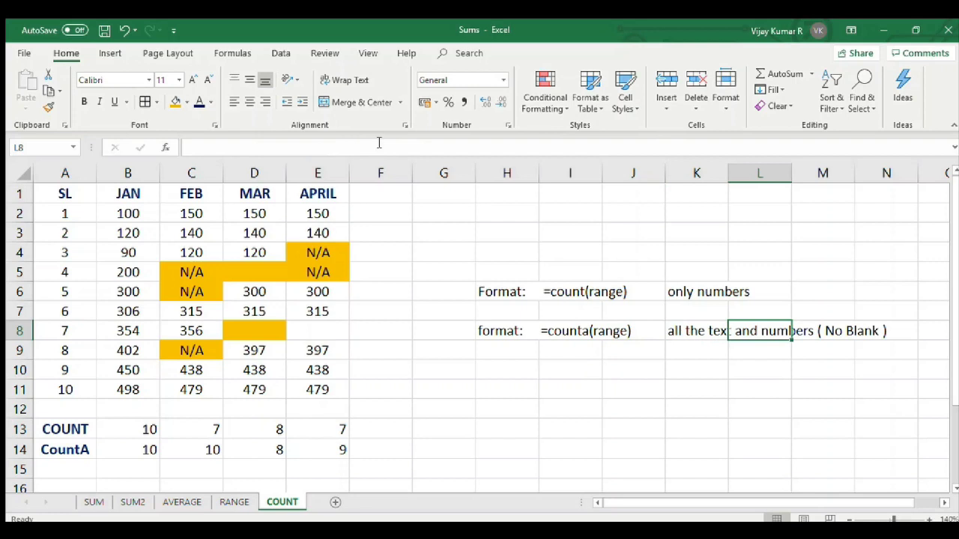
pyautogui.click(799, 471)
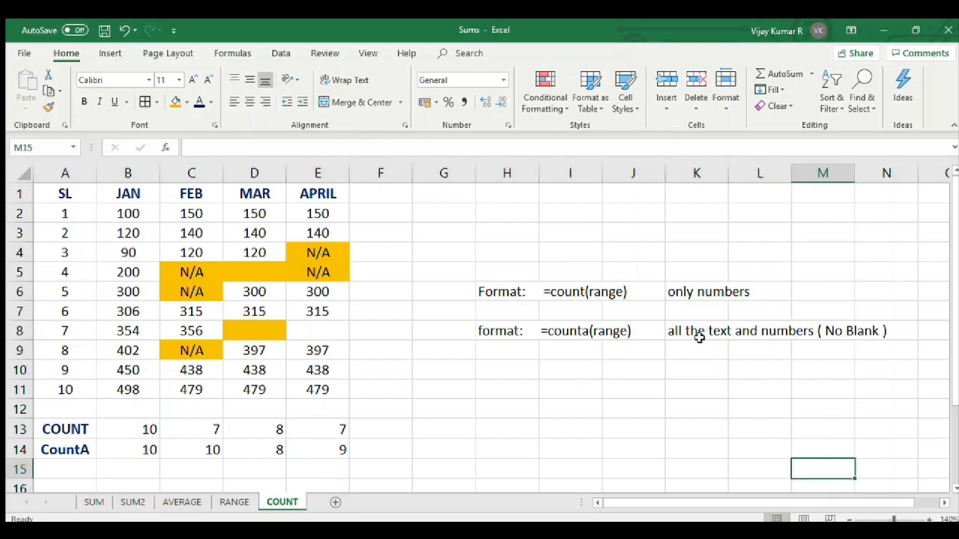
pyautogui.click(562, 404)
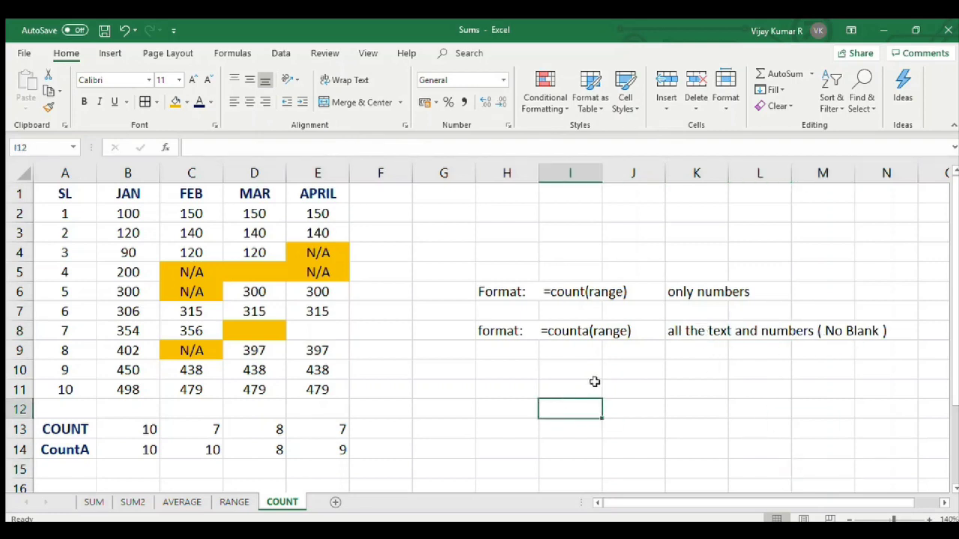
# - Label A15 as Countblank, autofit column A to it, and copy the formatting of the CountA label in A14 onto it
pyautogui.click(75, 465)
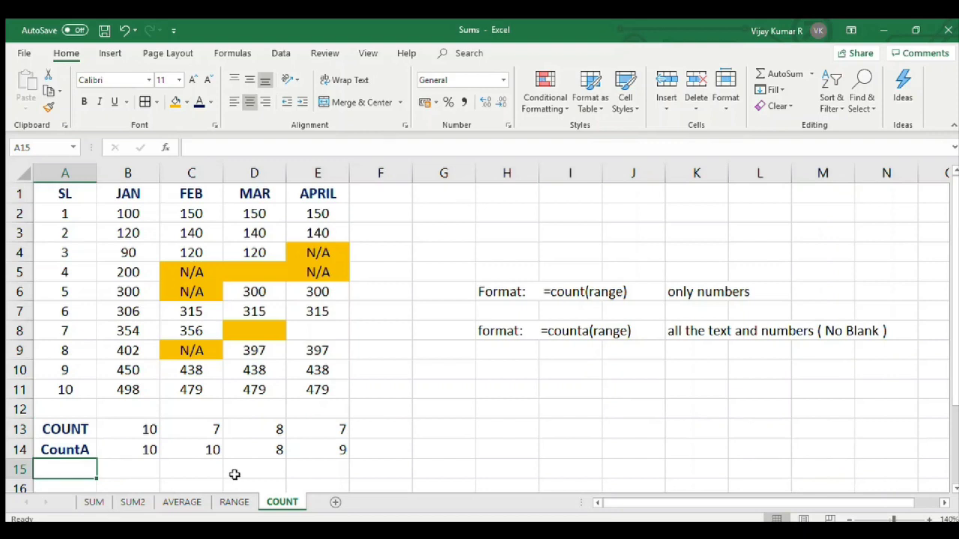
pyautogui.write('Countblank')
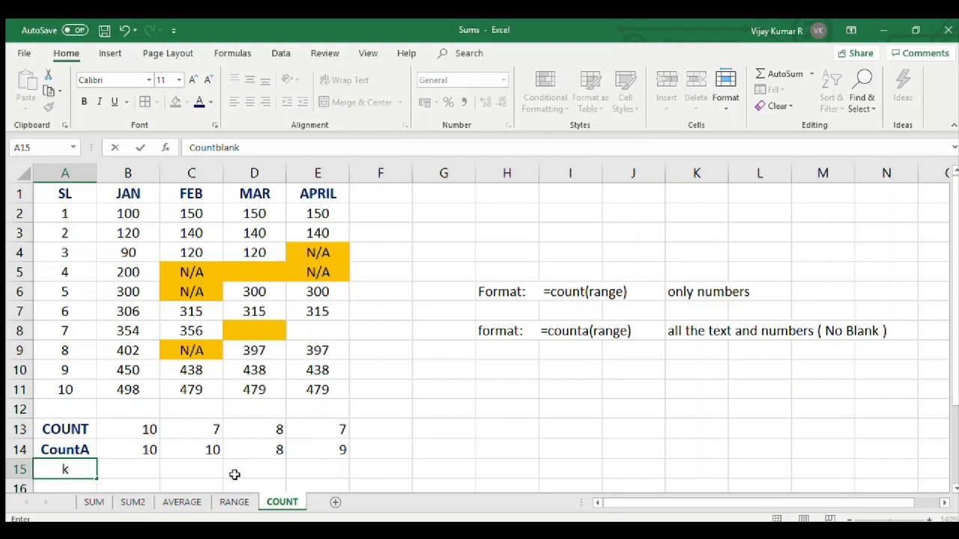
pyautogui.press('Tab')
pyautogui.doubleClick(97, 174)
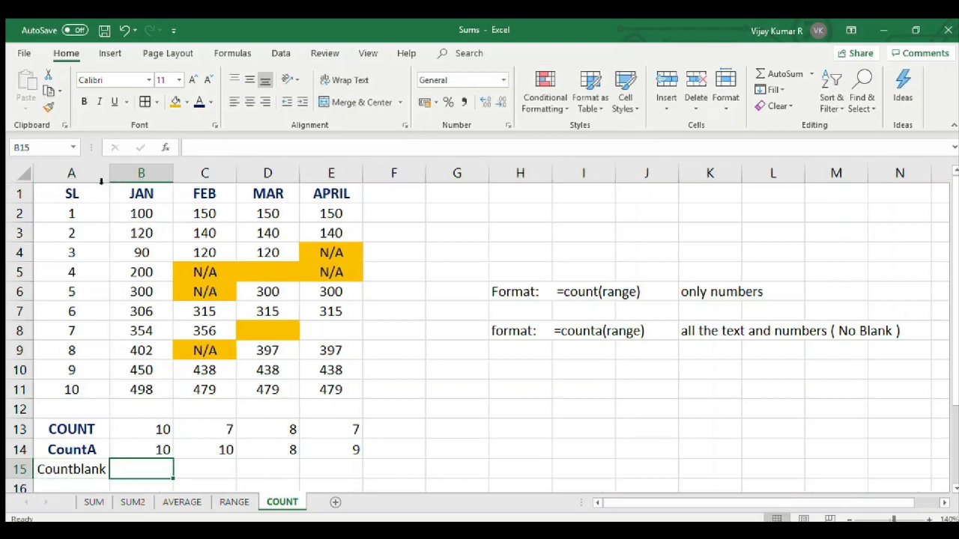
pyautogui.click(79, 448)
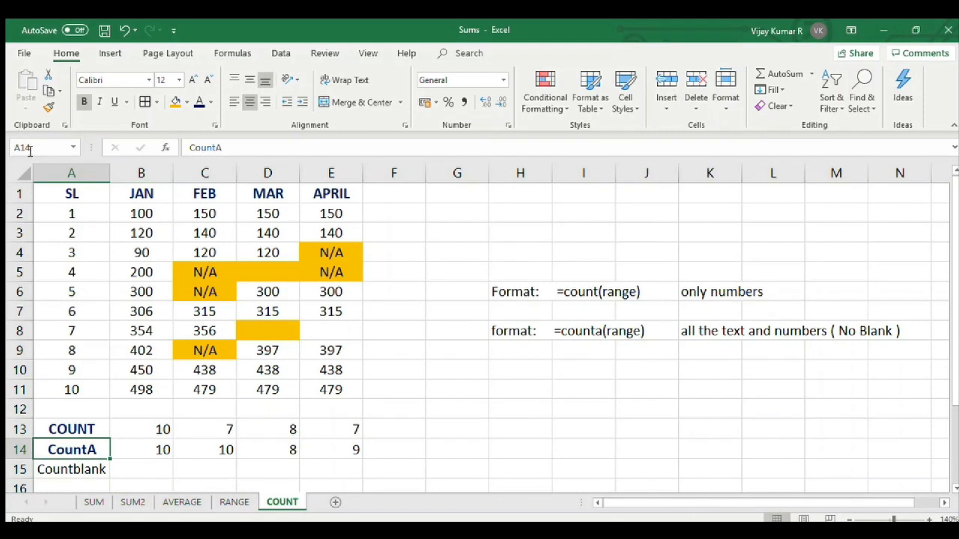
pyautogui.click(48, 107)
pyautogui.click(70, 469)
pyautogui.click(125, 474)
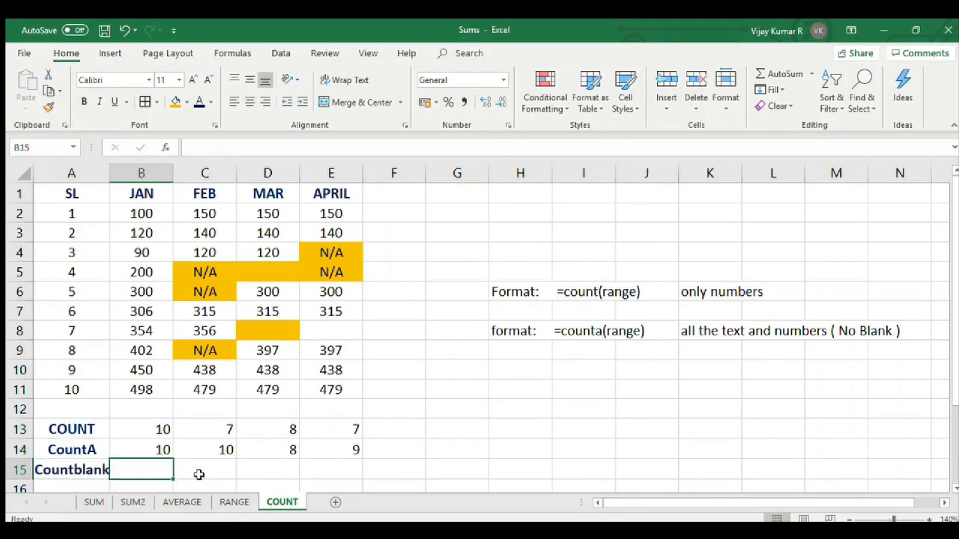
# - Enter the syntax note "format: =countblank(range)" in H10 below the COUNTA note
pyautogui.click(549, 374)
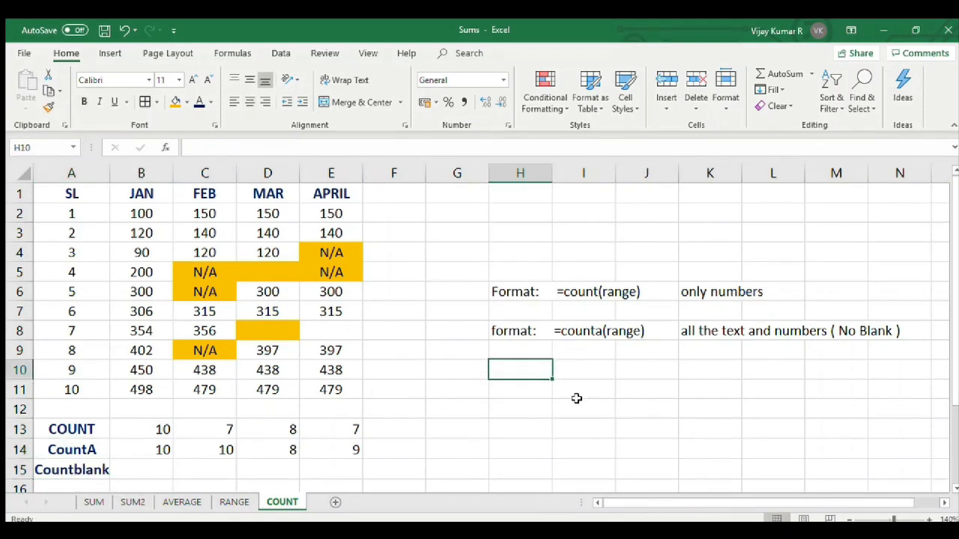
pyautogui.write('form')
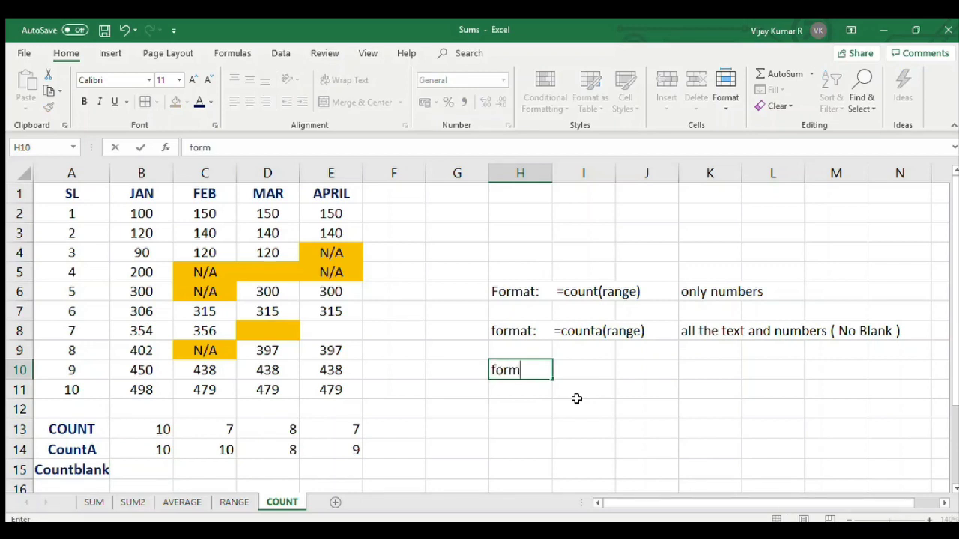
pyautogui.write('at:      =coun')
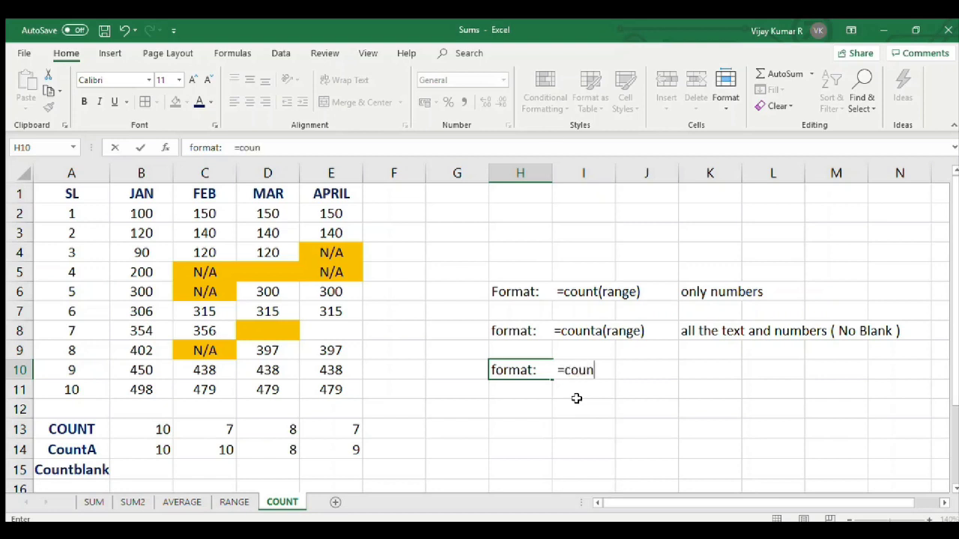
pyautogui.write('tblank(range')
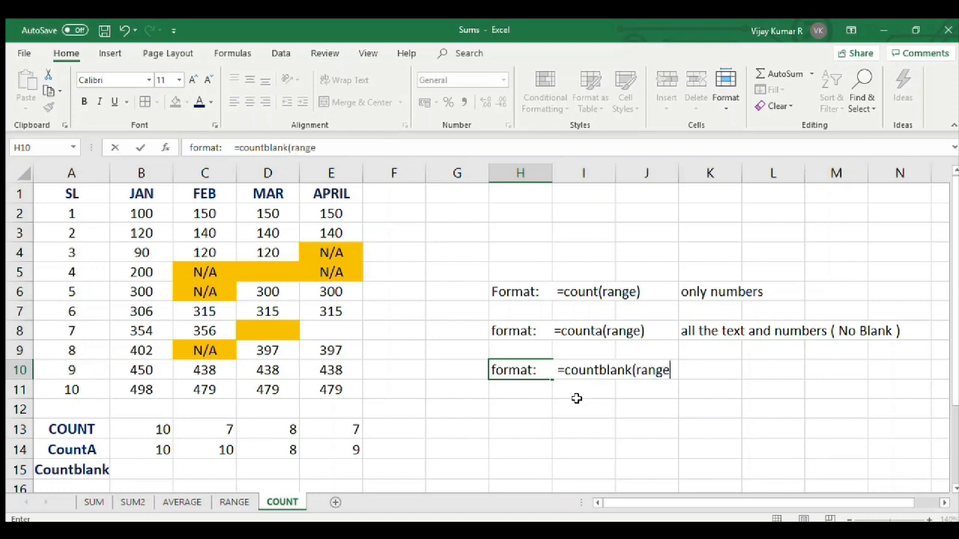
pyautogui.write(')')
pyautogui.click(540, 424)
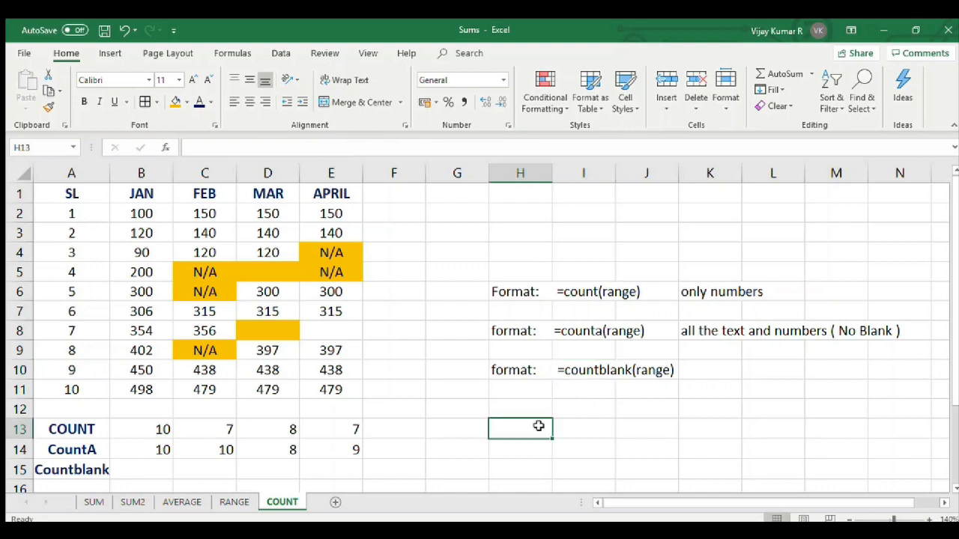
# - Examine the January to April columns for blank cells
pyautogui.click(159, 470)
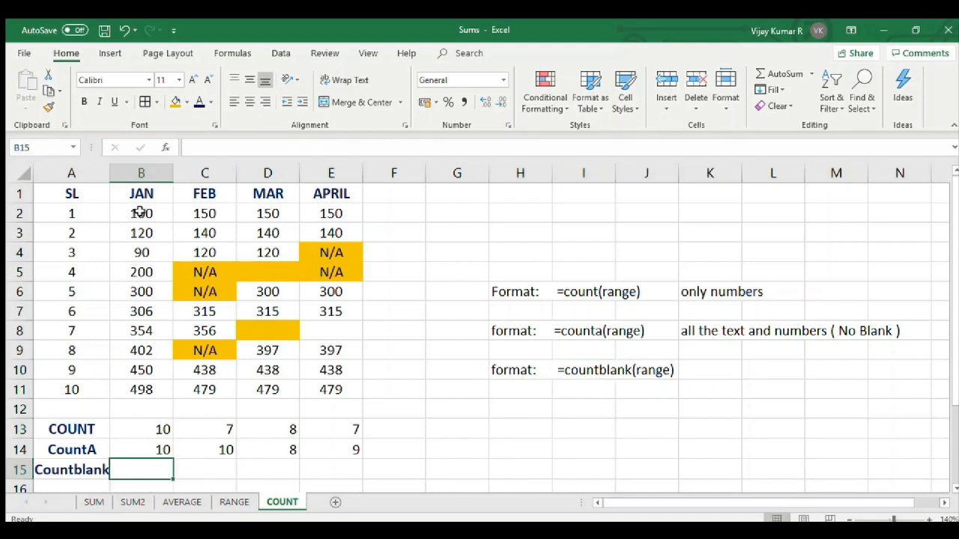
pyautogui.moveTo(139, 214); pyautogui.dragTo(139, 385)
pyautogui.click(193, 226)
pyautogui.click(278, 295)
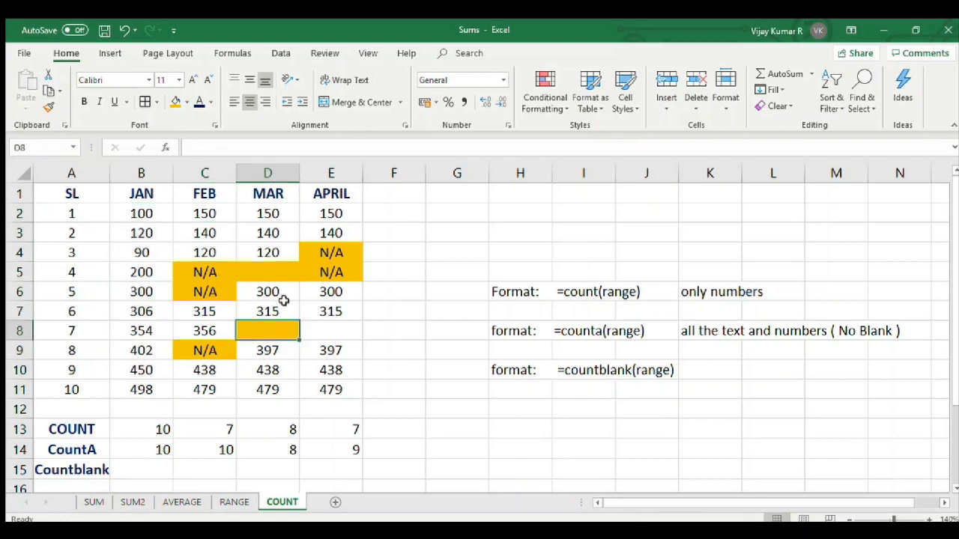
pyautogui.click(277, 274)
pyautogui.click(326, 328)
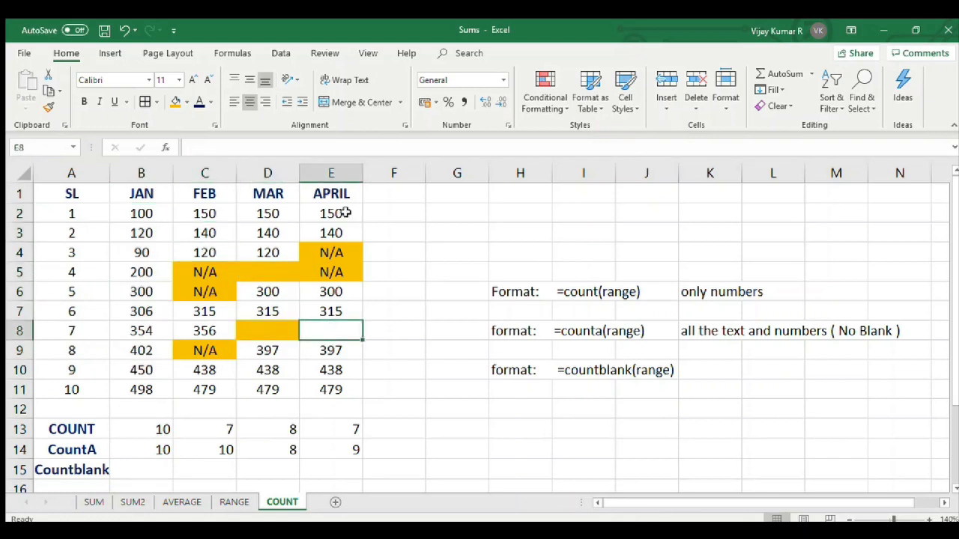
# - Count the blank March entries in D15 with =countblank(D2:D11) and check the result against the blank cells D5 and D8
pyautogui.click(258, 472)
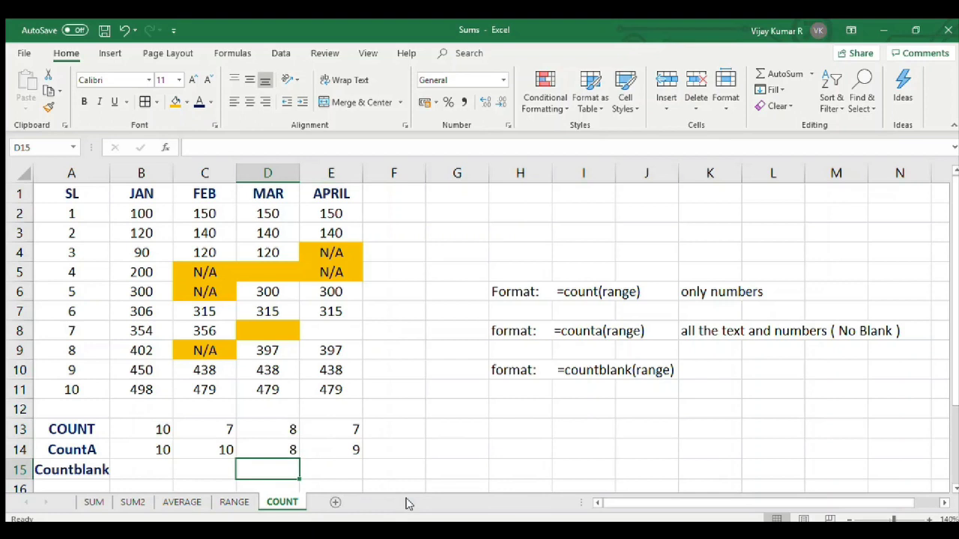
pyautogui.write('=')
pyautogui.write('countblank(')
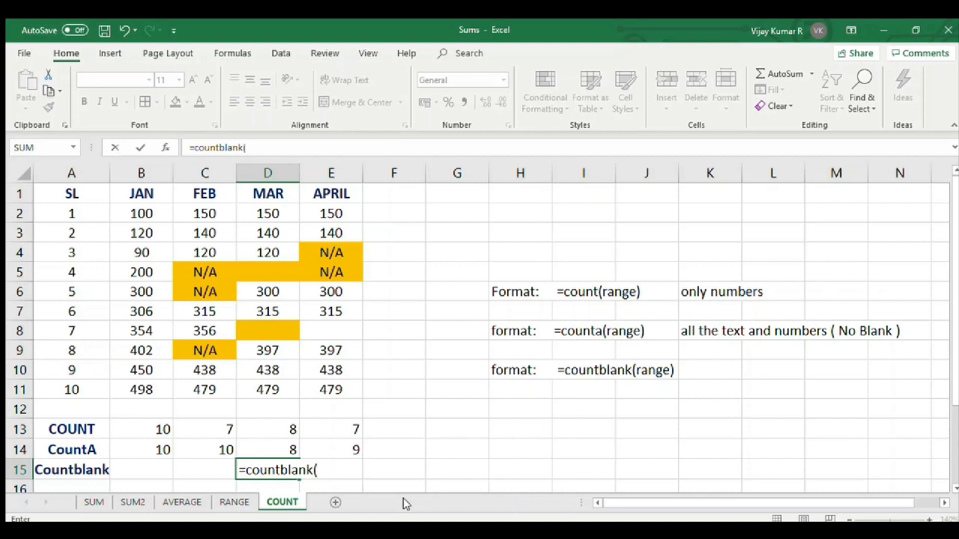
pyautogui.moveTo(268, 213); pyautogui.dragTo(277, 386)
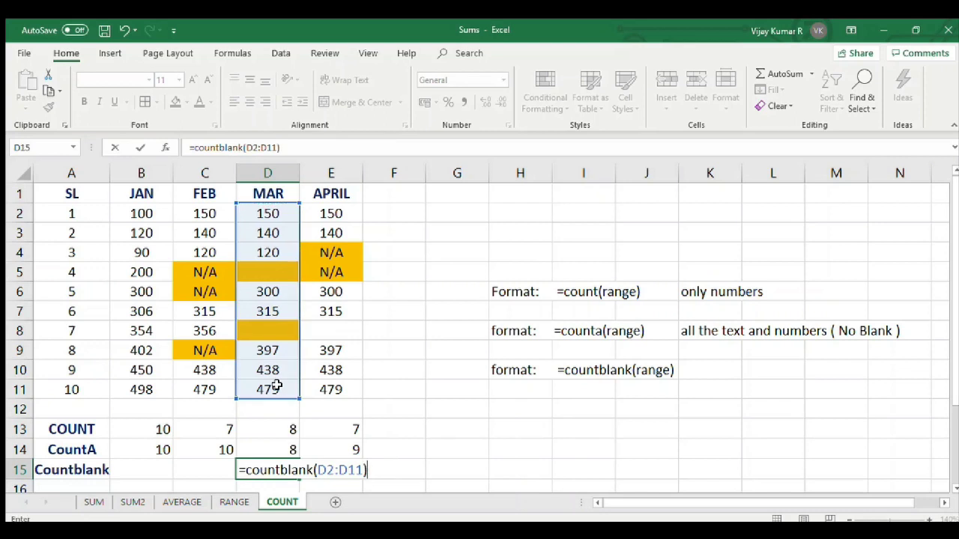
pyautogui.press('Return')
pyautogui.click(268, 450)
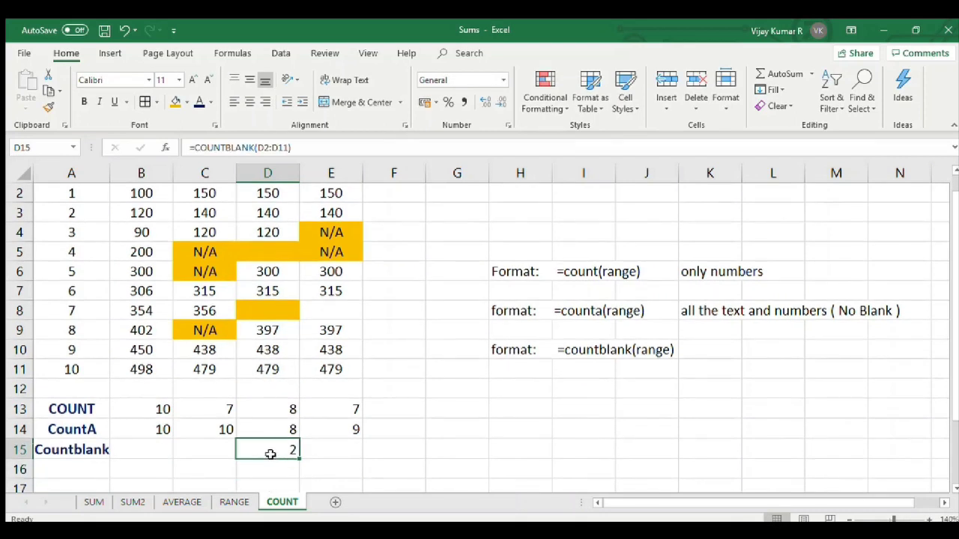
pyautogui.click(272, 255)
pyautogui.click(276, 311)
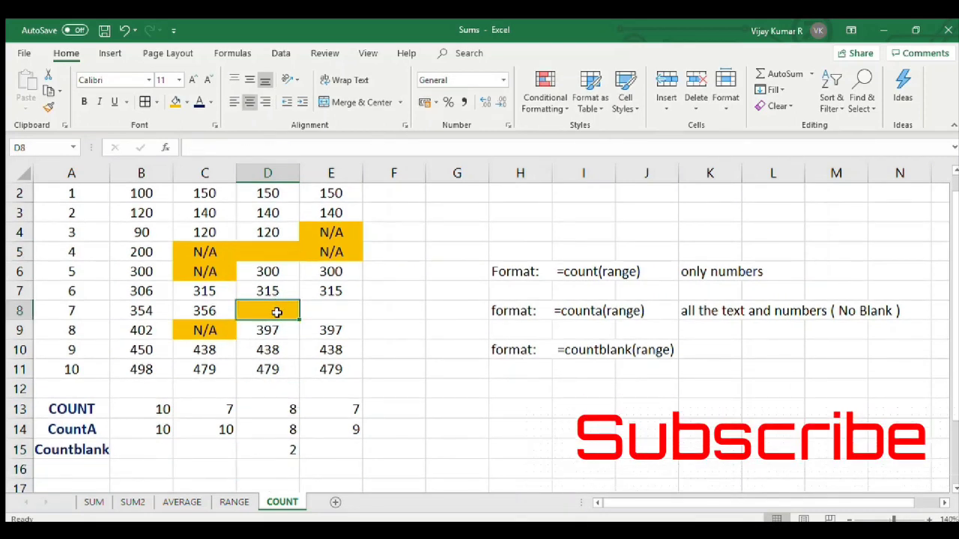
pyautogui.click(316, 452)
pyautogui.click(282, 450)
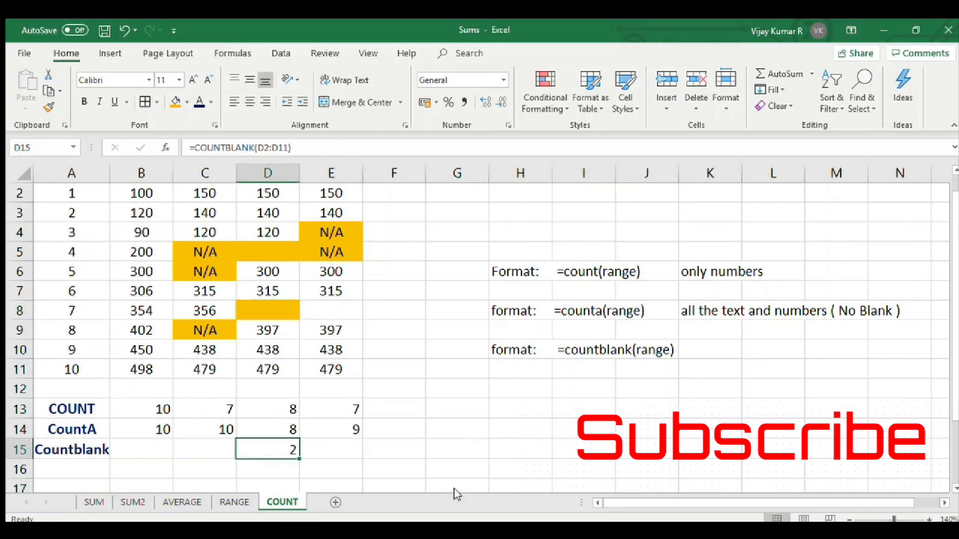
# - Count the blank April entries in E15 with the formula =countblank(E2:E11)
pyautogui.press('Right')
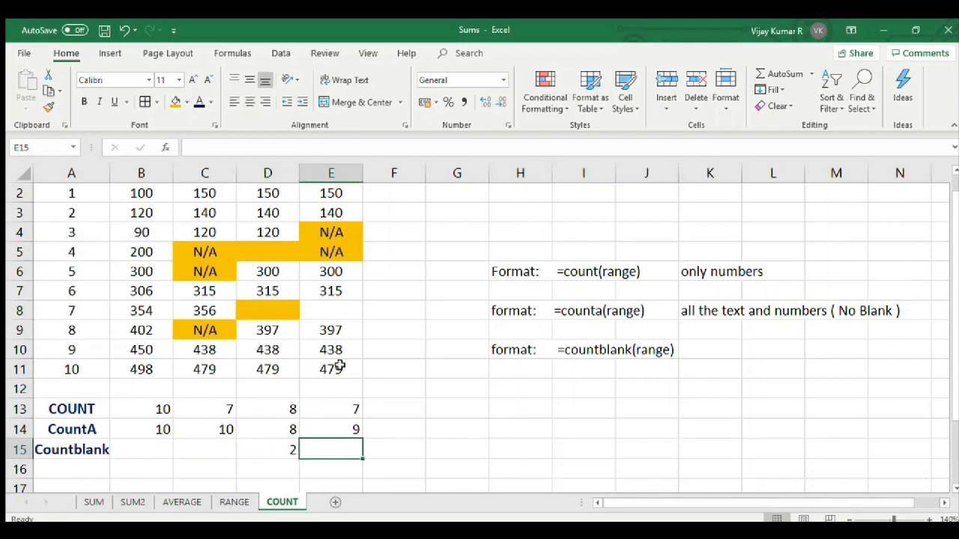
pyautogui.write('=countblank(')
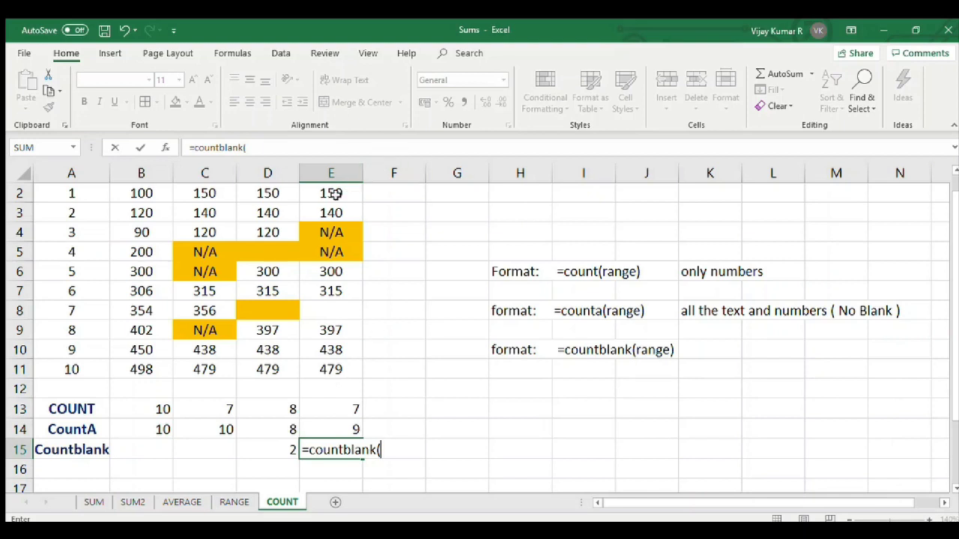
pyautogui.moveTo(335, 193); pyautogui.dragTo(335, 364)
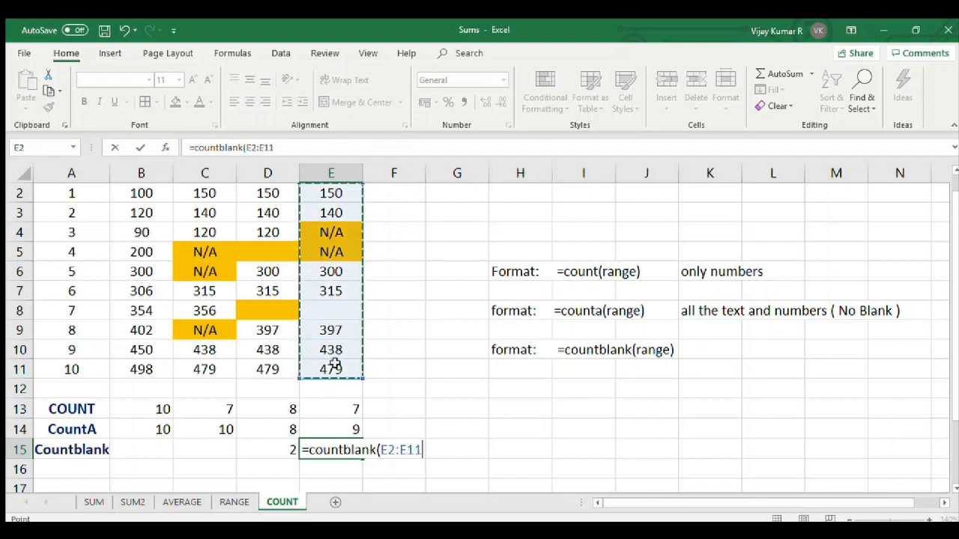
pyautogui.write(')')
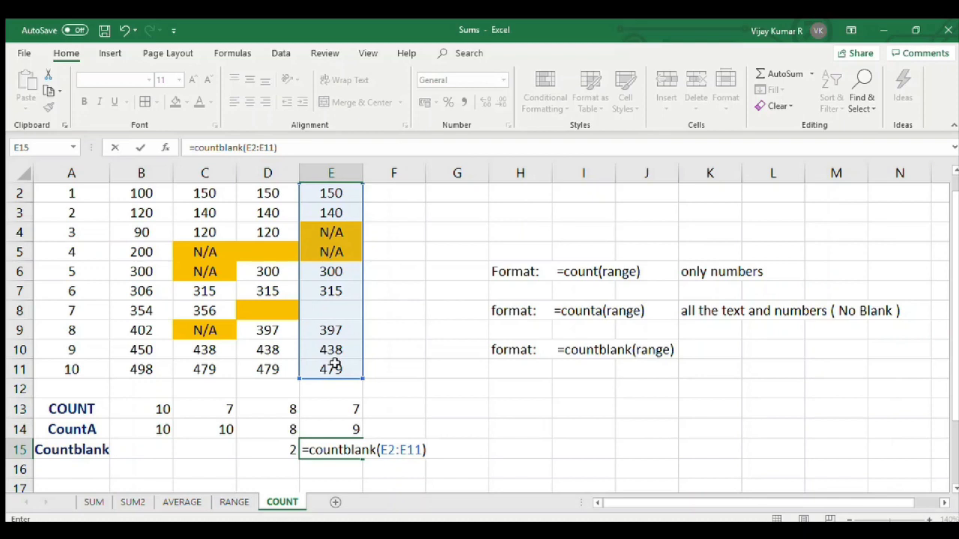
pyautogui.press('Return')
pyautogui.click(358, 449)
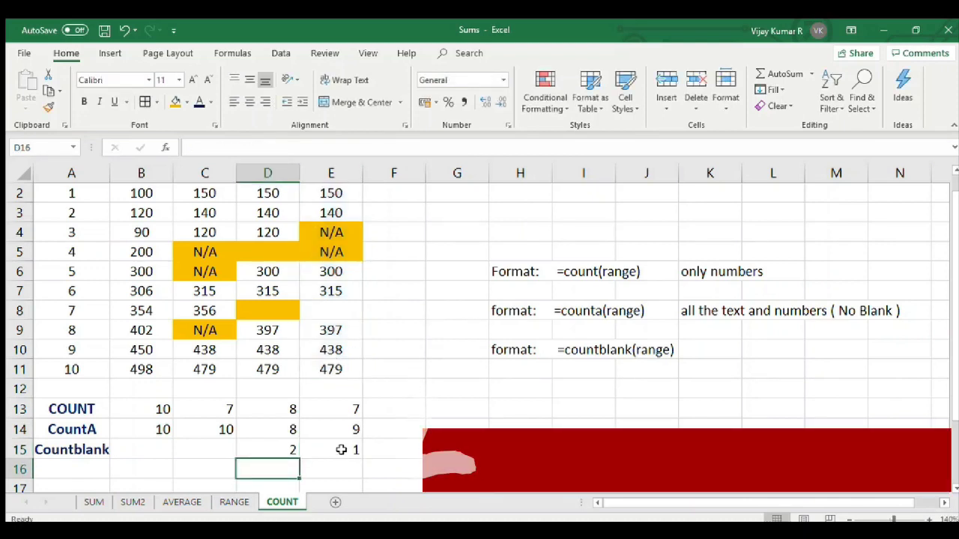
# - Highlight the blank April cell E8 with the same orange fill as the other marked cells
pyautogui.click(330, 311)
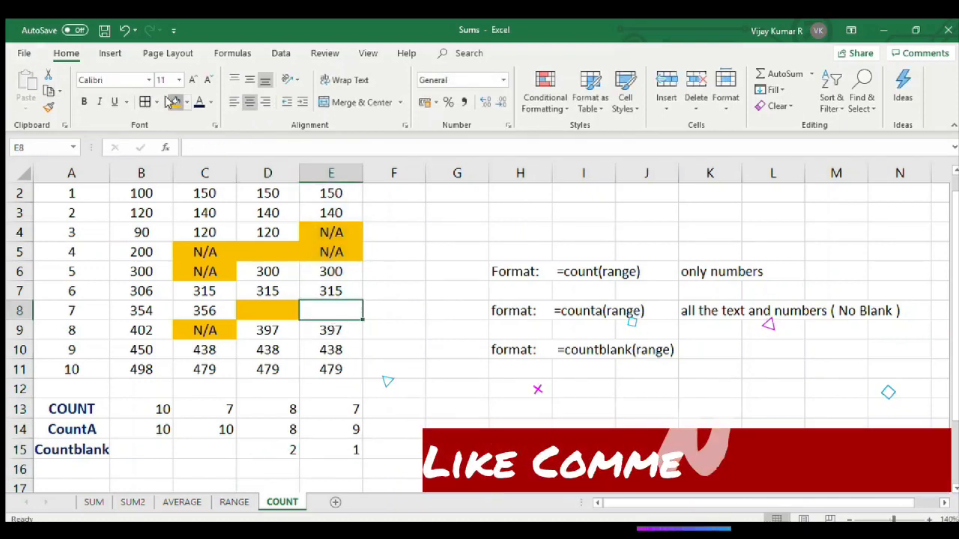
pyautogui.click(173, 102)
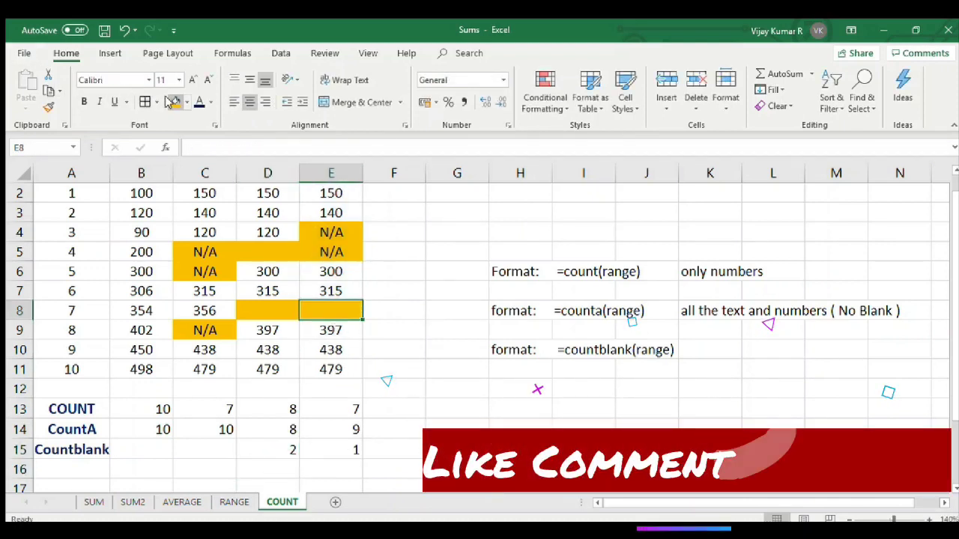
pyautogui.click(570, 411)
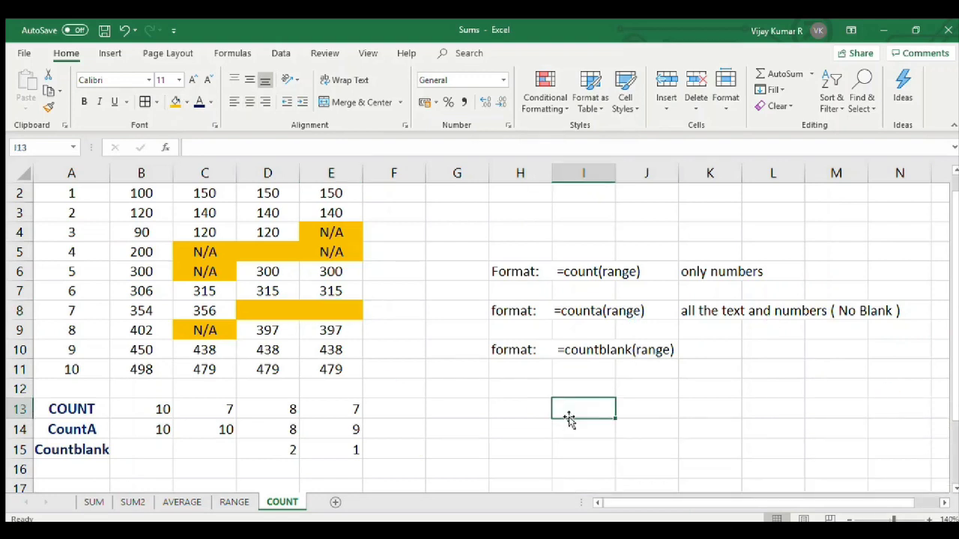
# - Review the finished examples on the SUM, SUM2, AVERAGE and RANGE sheets
pyautogui.click(94, 500)
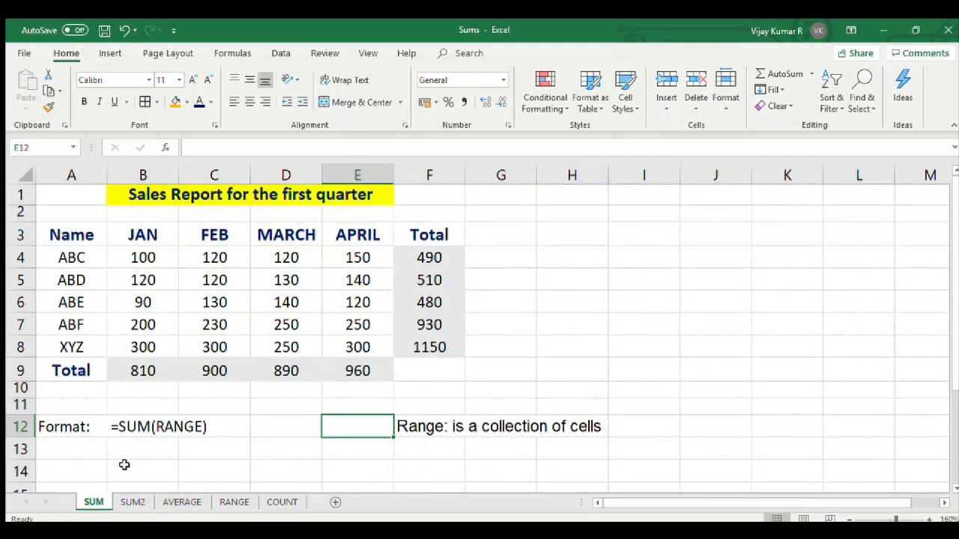
pyautogui.click(72, 367)
pyautogui.click(128, 501)
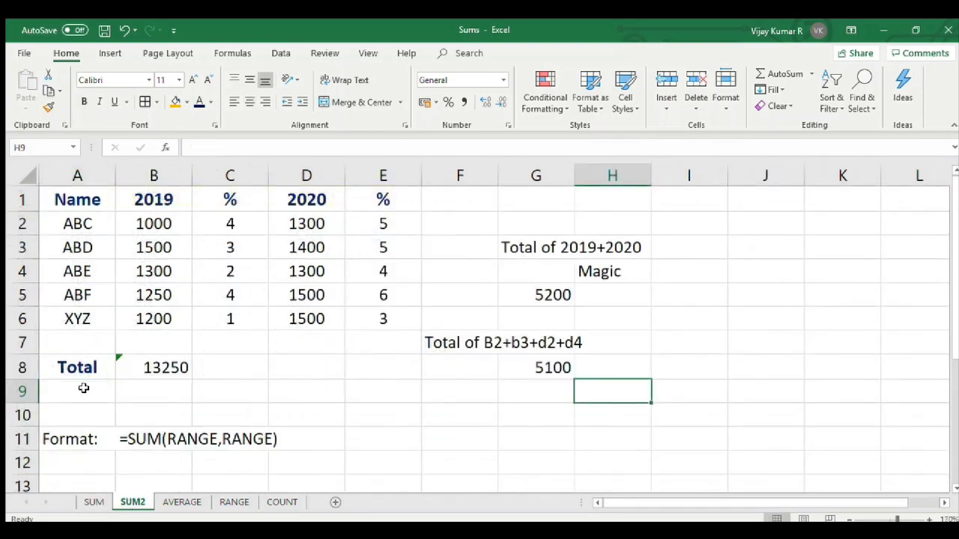
pyautogui.click(524, 247)
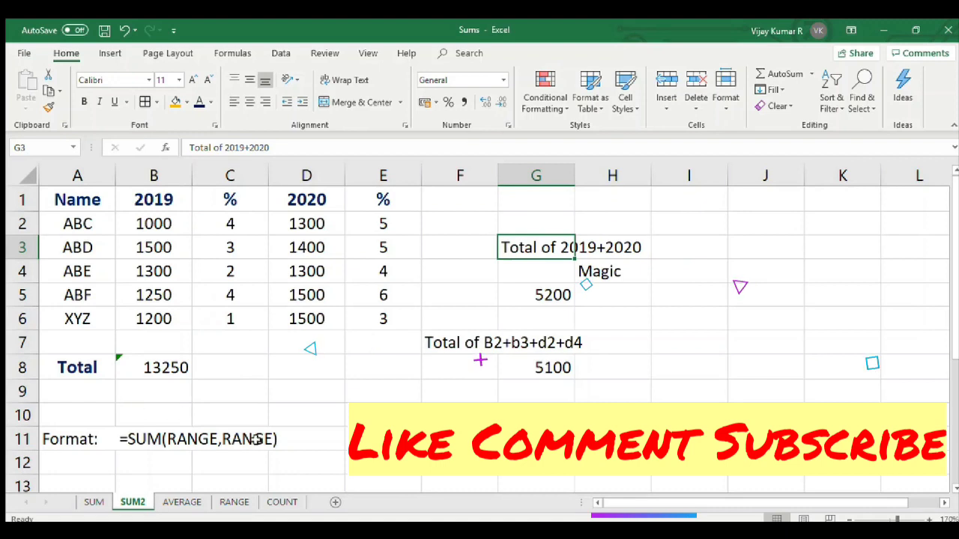
pyautogui.click(182, 501)
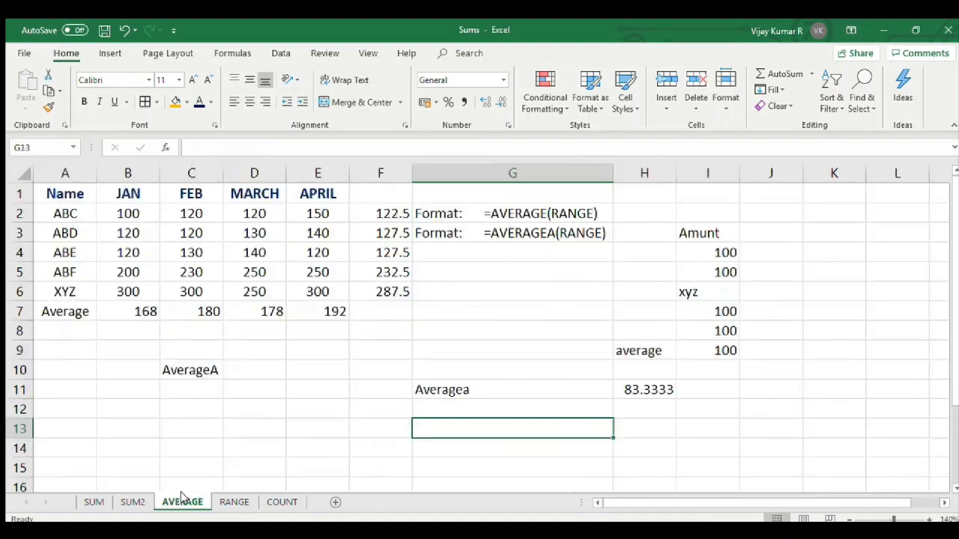
pyautogui.click(187, 366)
pyautogui.click(79, 314)
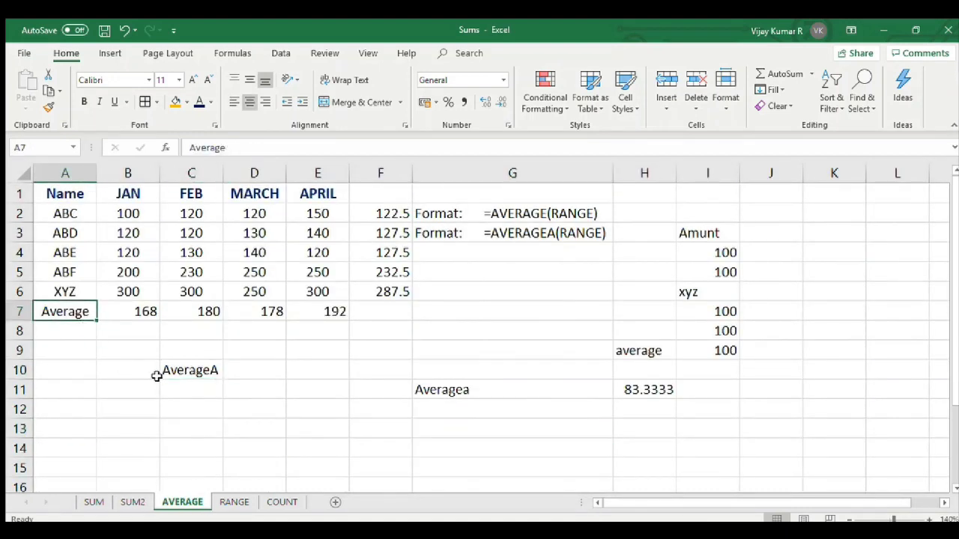
pyautogui.click(189, 370)
pyautogui.click(233, 501)
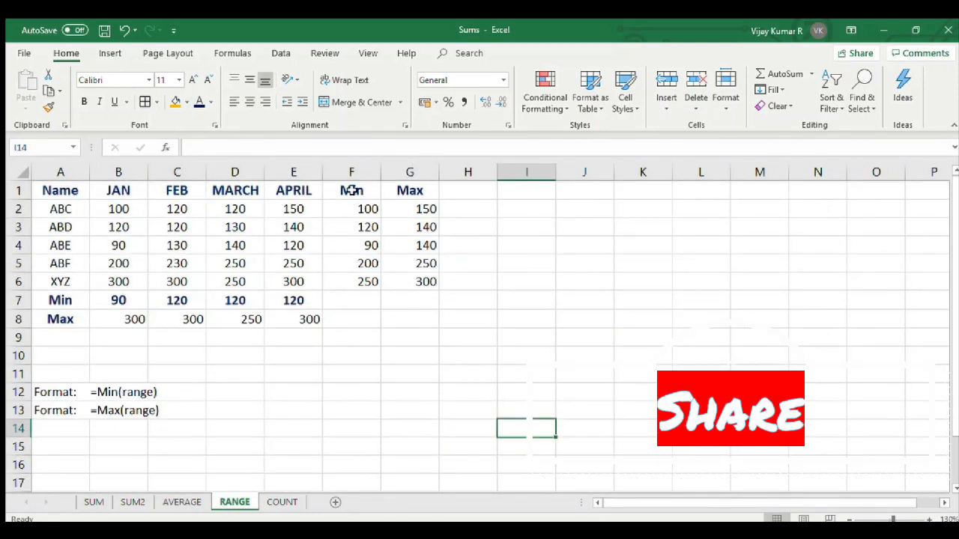
pyautogui.click(408, 173)
# - Return to the COUNT sheet and review the COUNT, CountA and Countblank rows
pyautogui.click(278, 502)
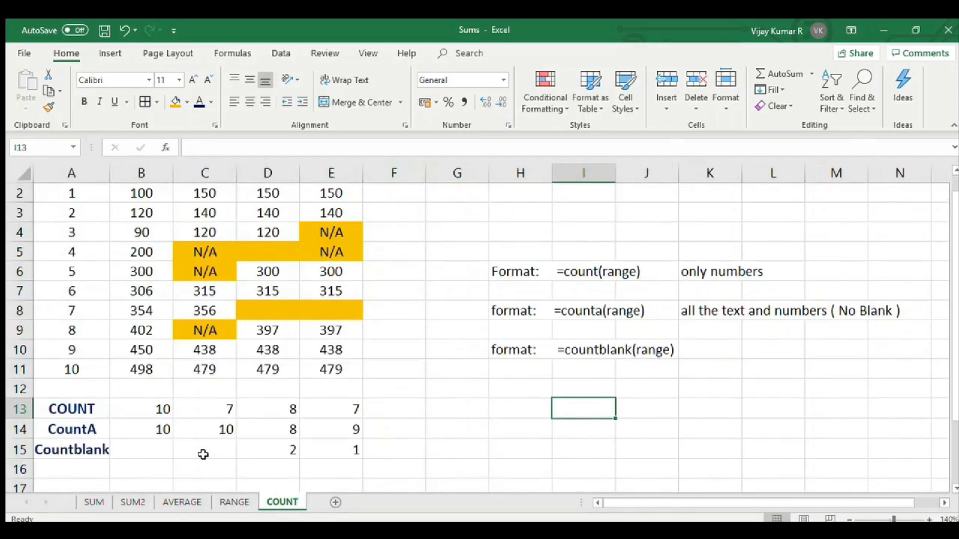
pyautogui.click(67, 412)
pyautogui.click(71, 429)
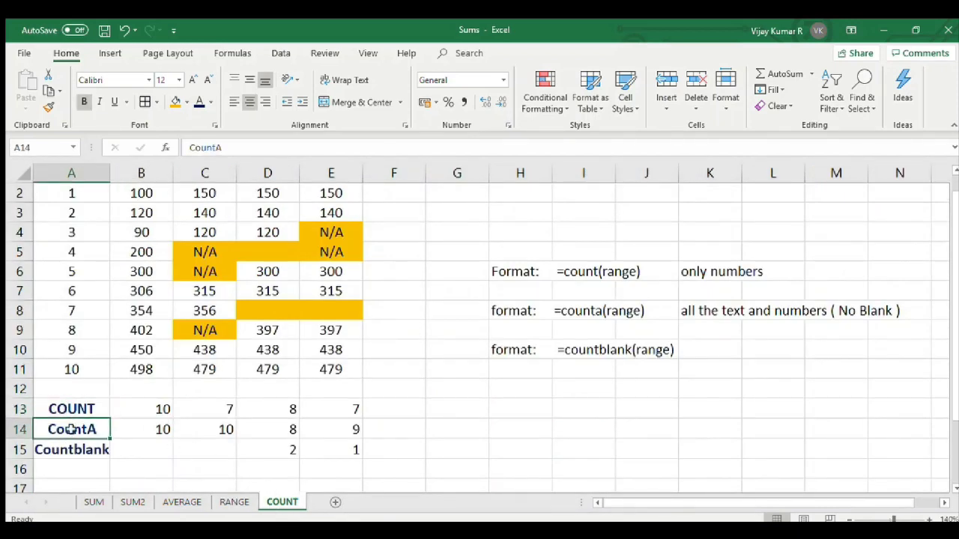
pyautogui.click(75, 454)
pyautogui.click(528, 429)
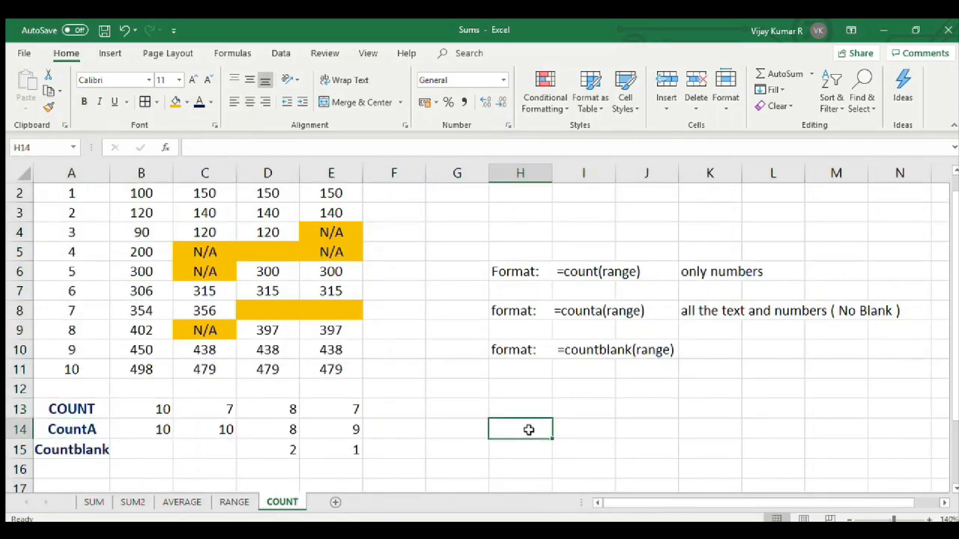